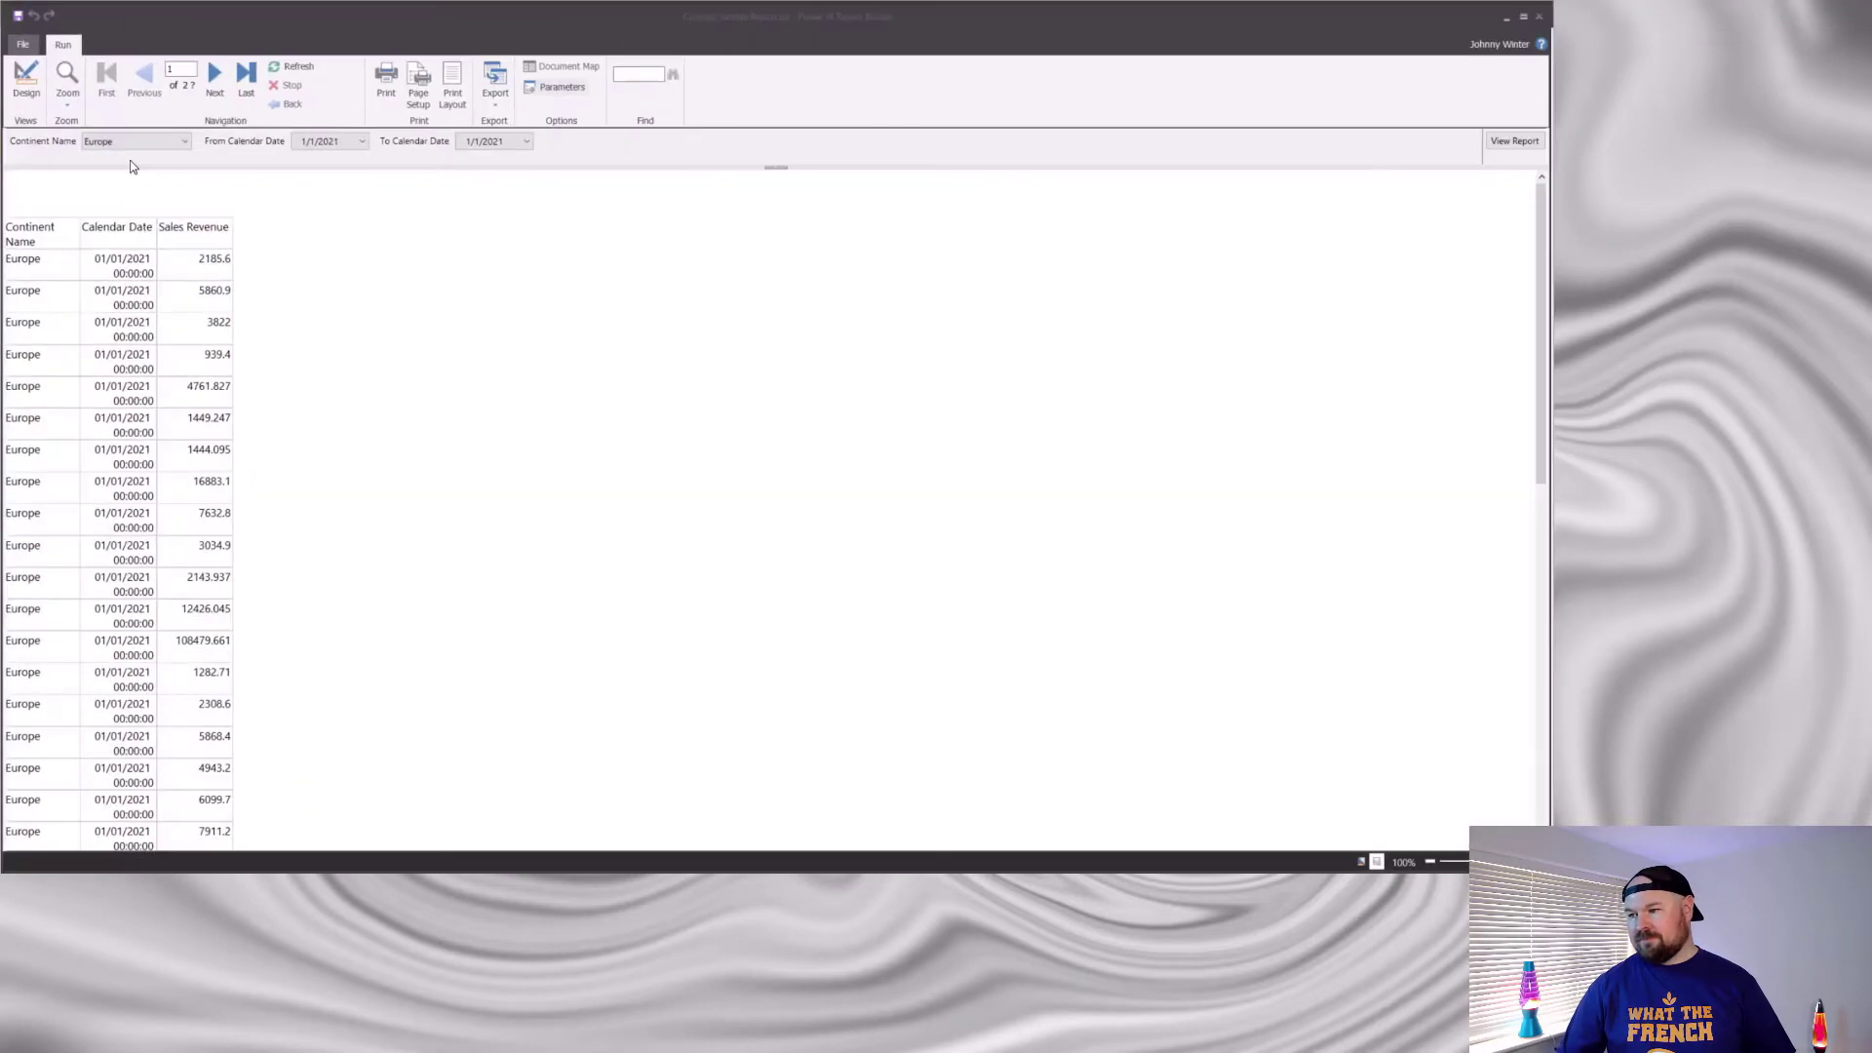
# Delete the Continent column from the table in design view.
pyautogui.click(25, 87)
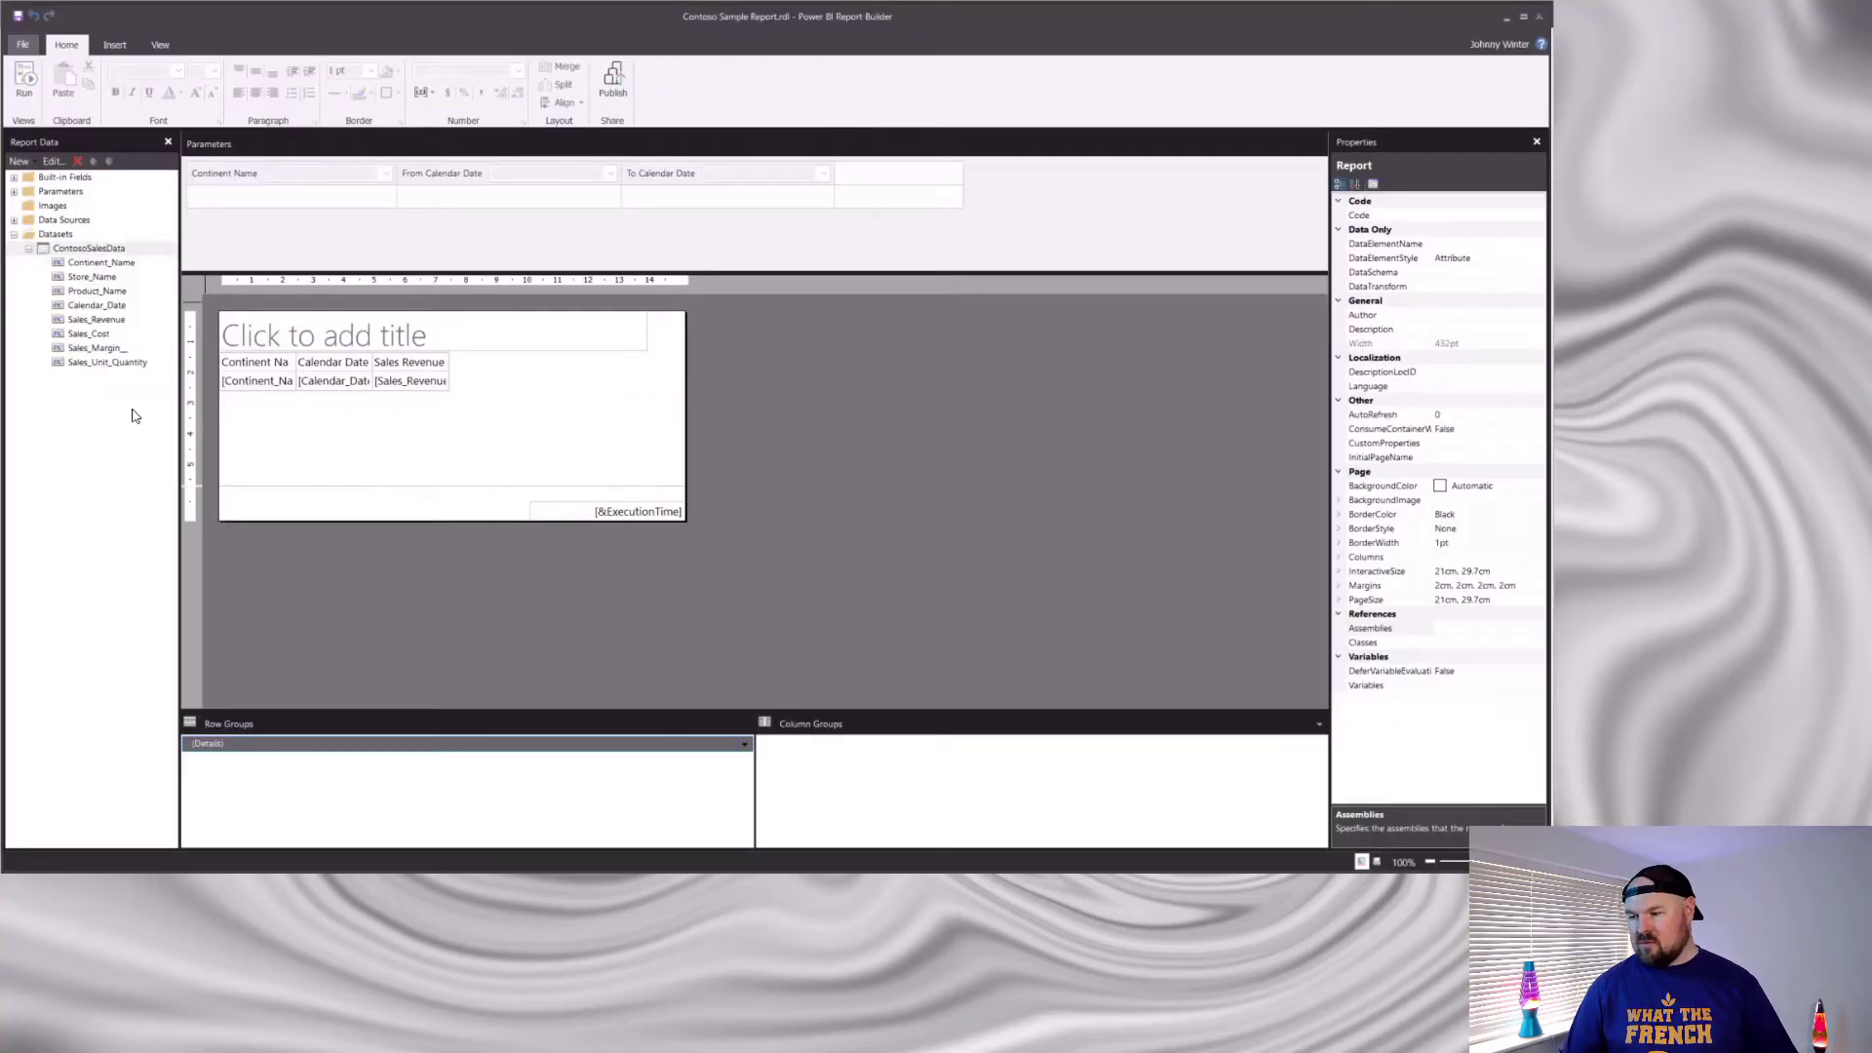
pyautogui.click(273, 386)
pyautogui.rightClick(276, 346)
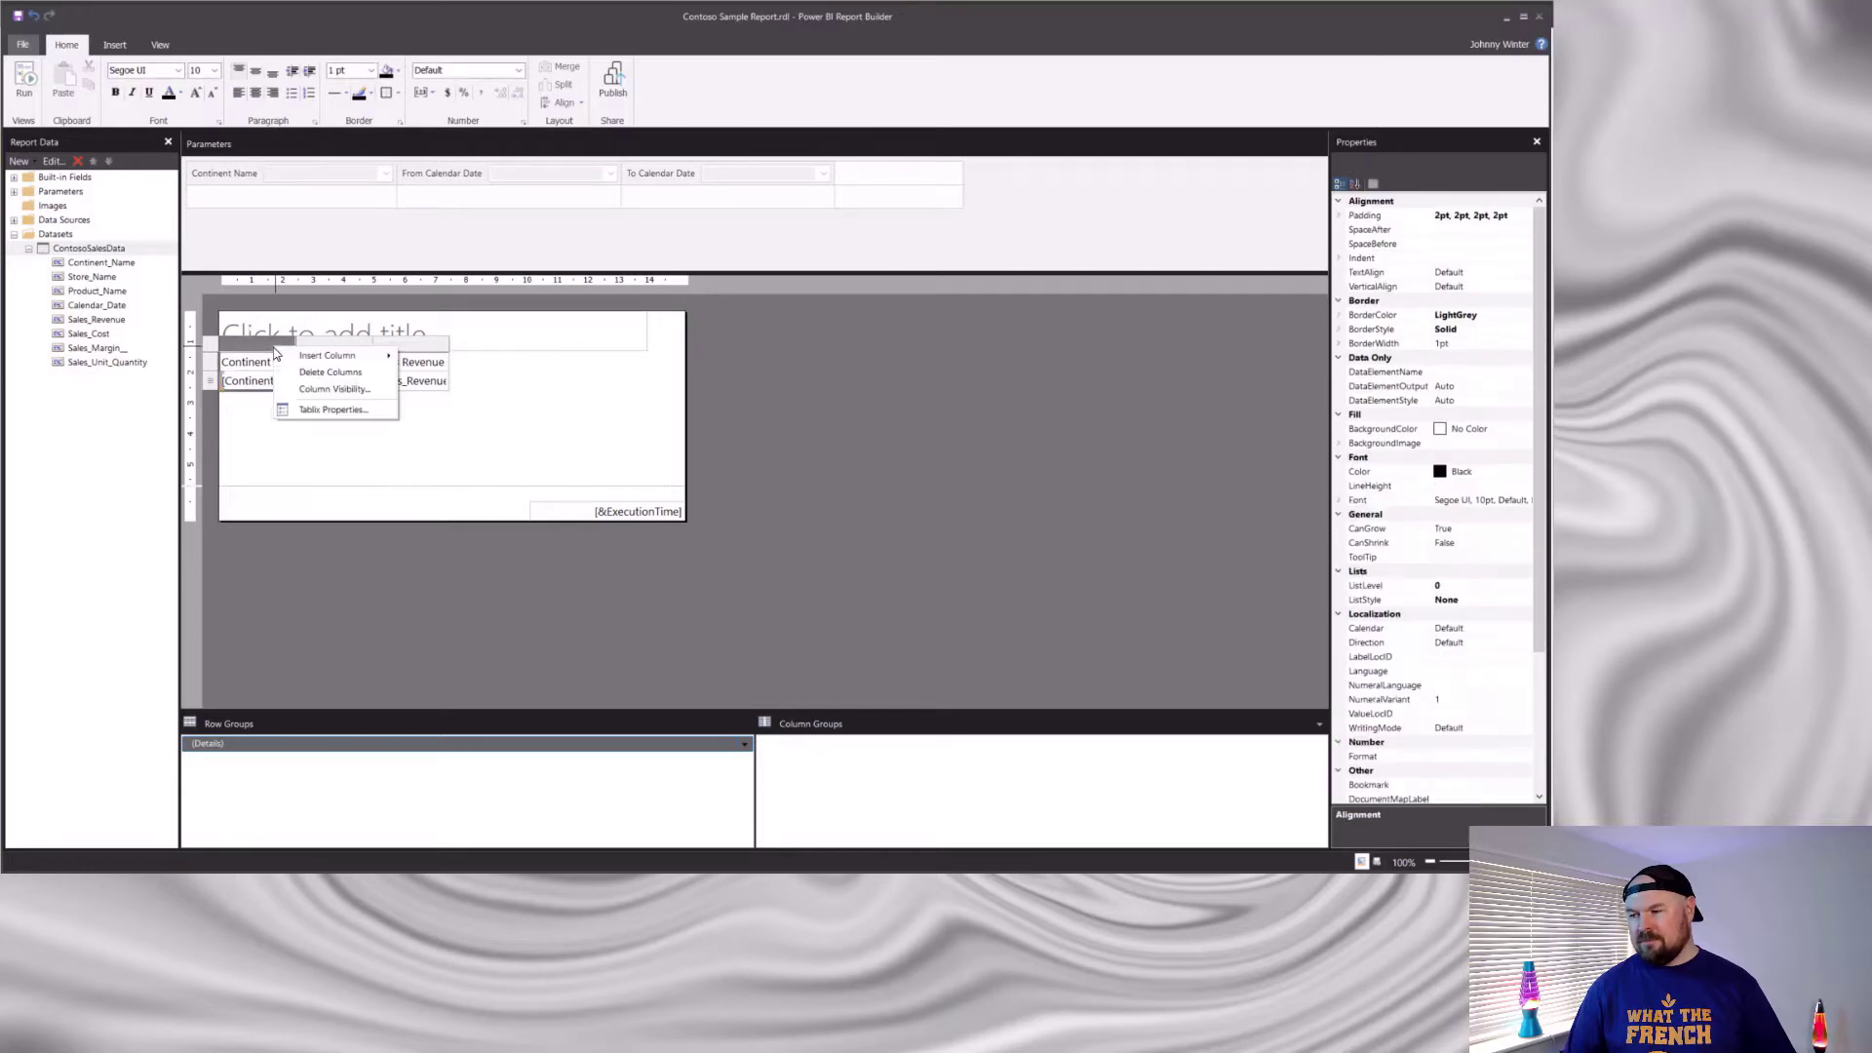
pyautogui.click(329, 372)
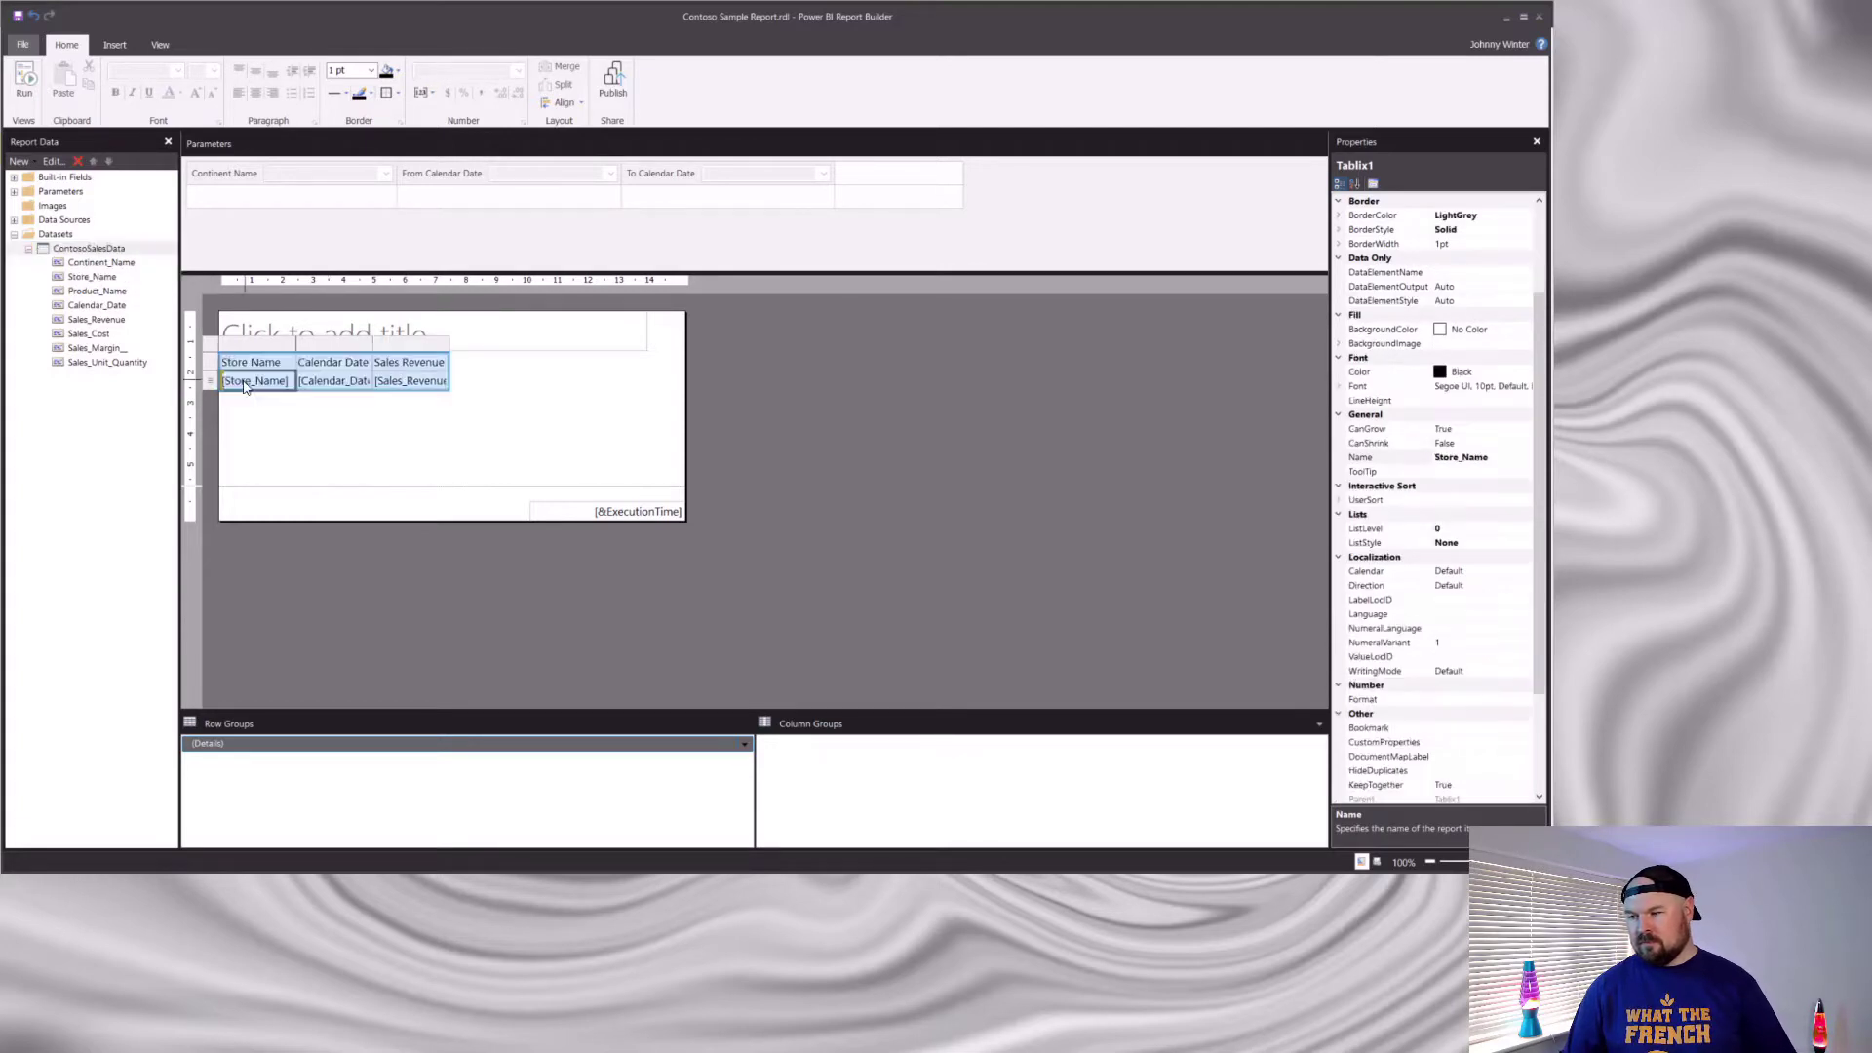
# Add Store Name, Product Name, Sales Cost, Sales Margin and Sales Unit Quantity columns, then run the report.
pyautogui.click(273, 382)
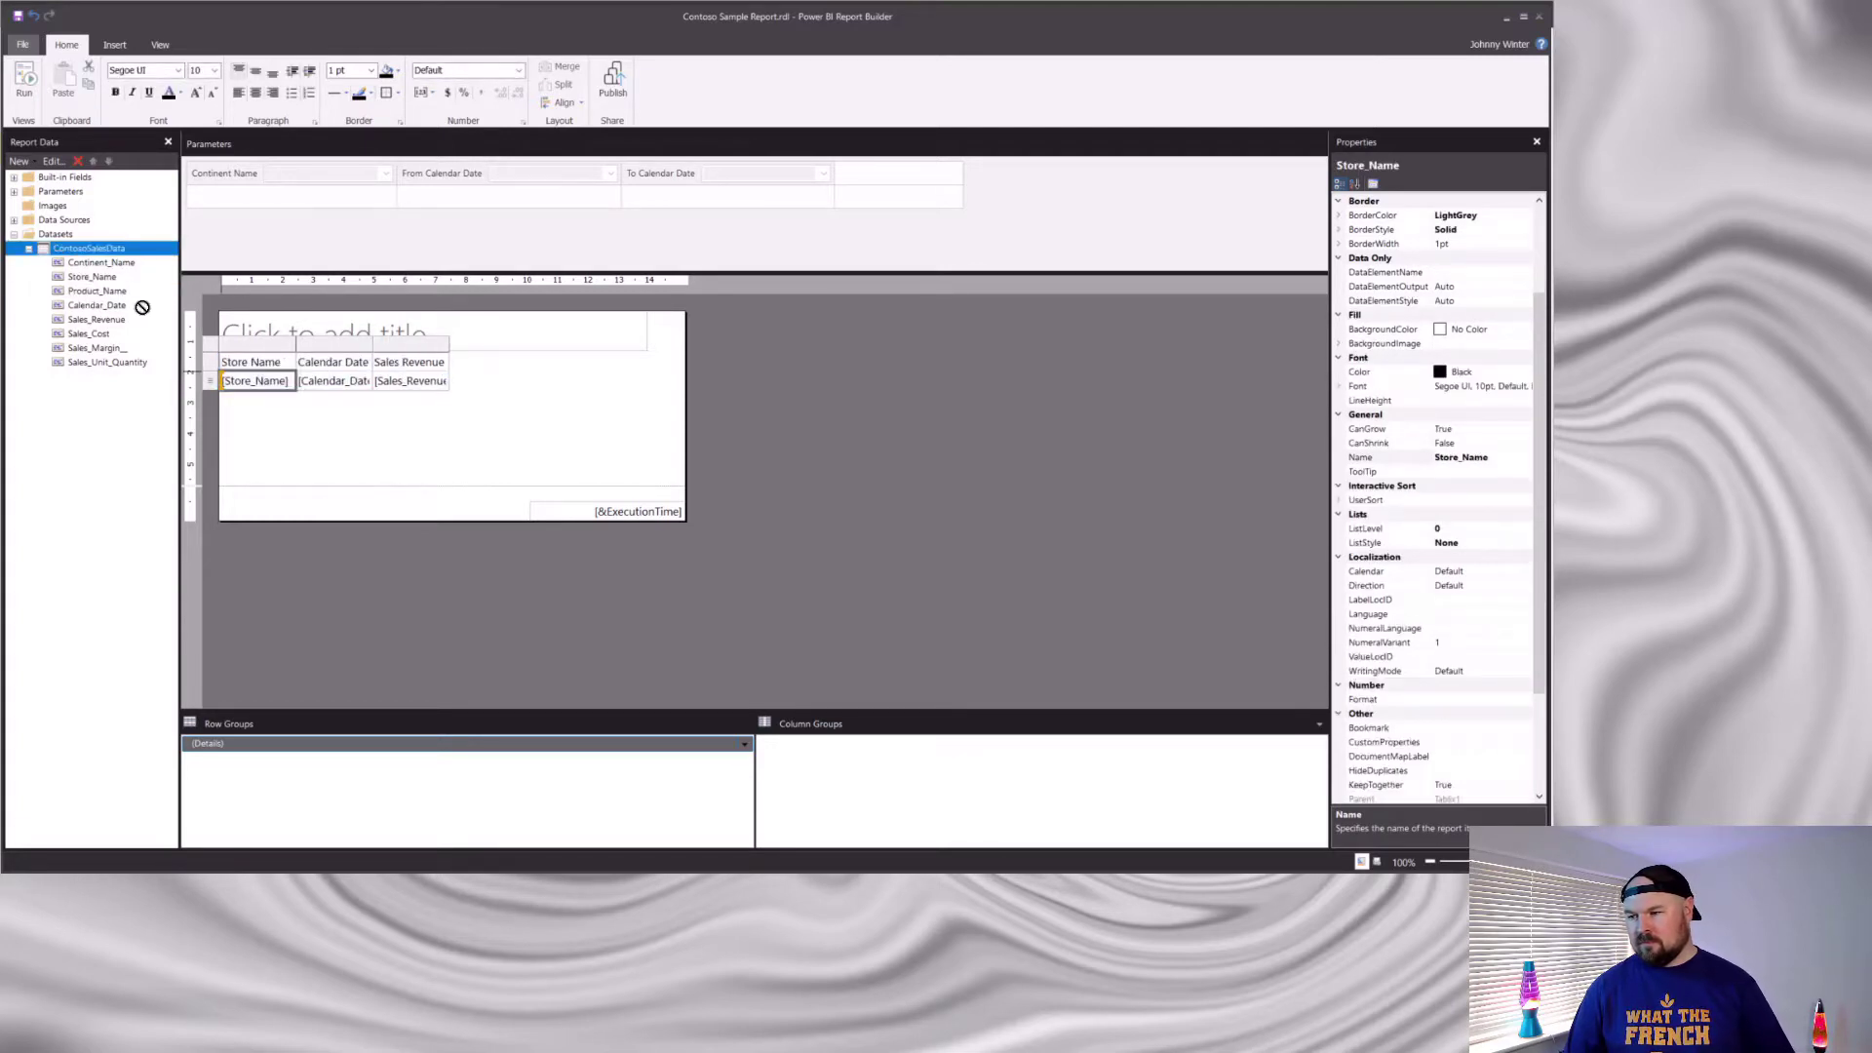
pyautogui.moveTo(88, 333); pyautogui.dragTo(605, 380)
pyautogui.moveTo(91, 369); pyautogui.dragTo(673, 378)
pyautogui.click(651, 442)
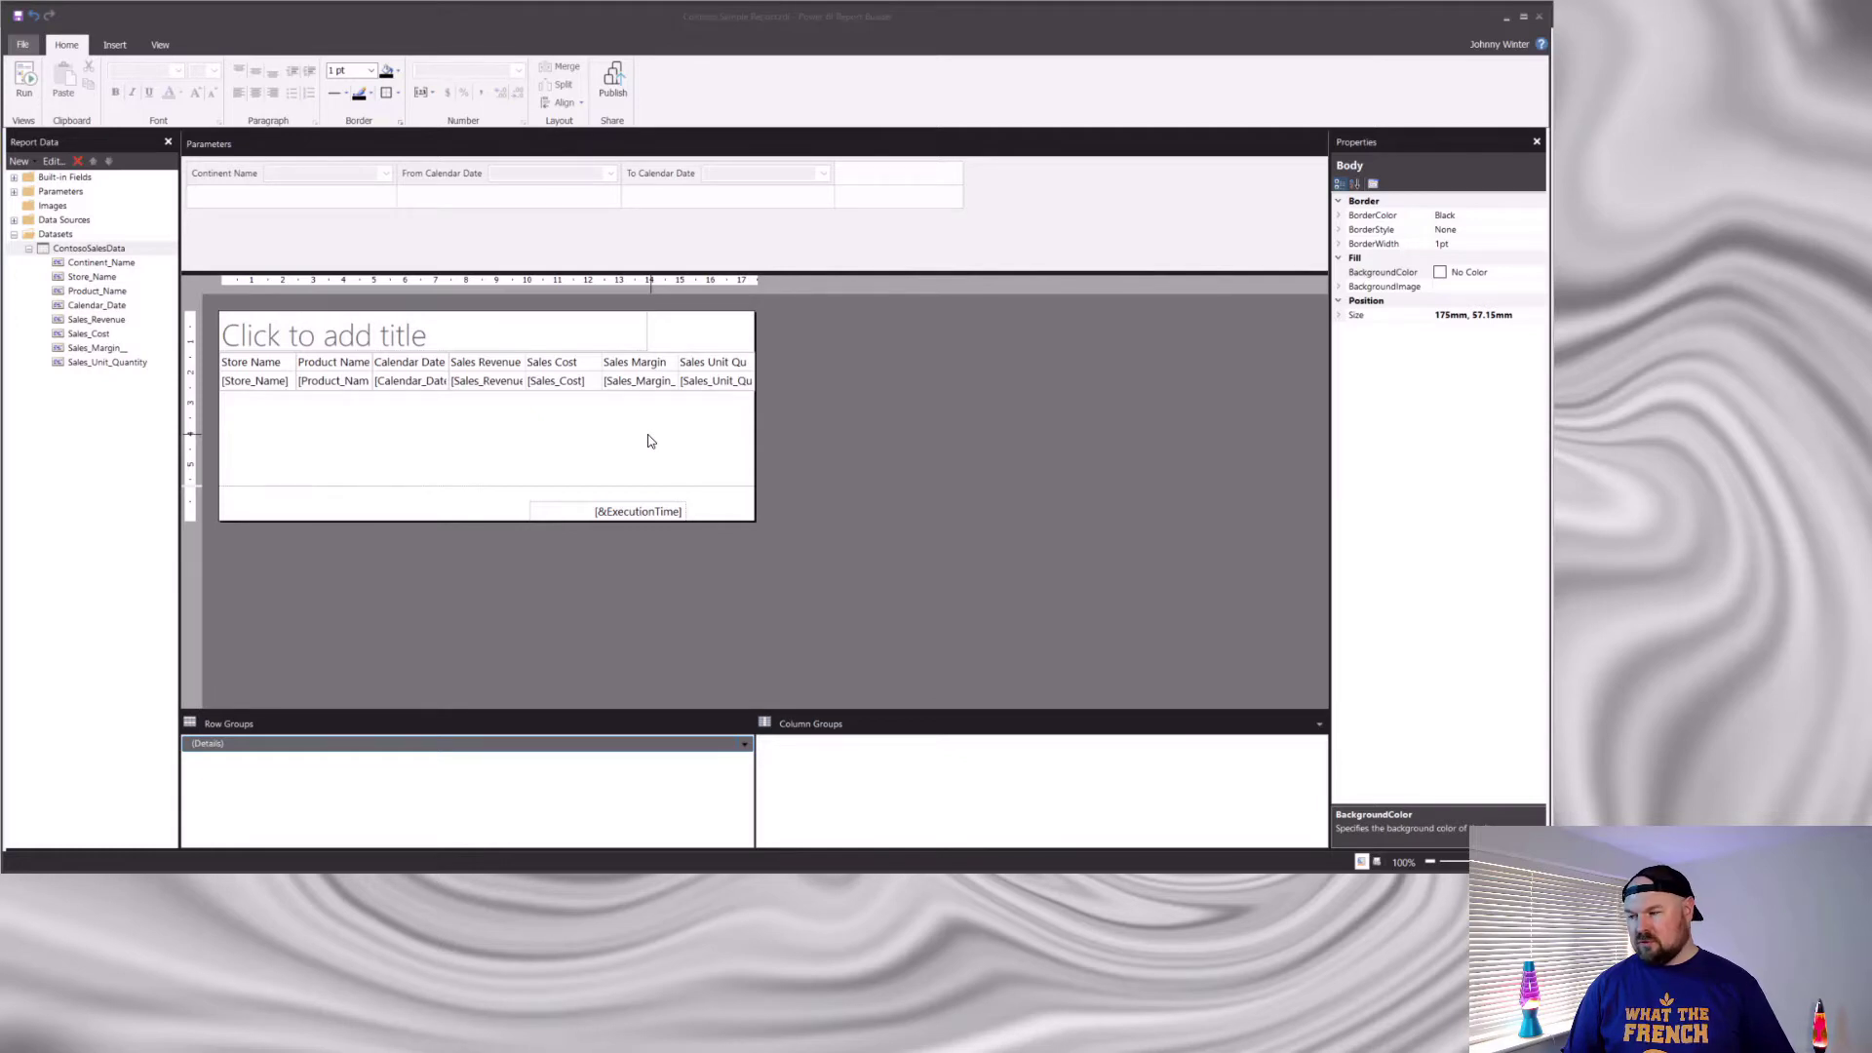
pyautogui.click(25, 80)
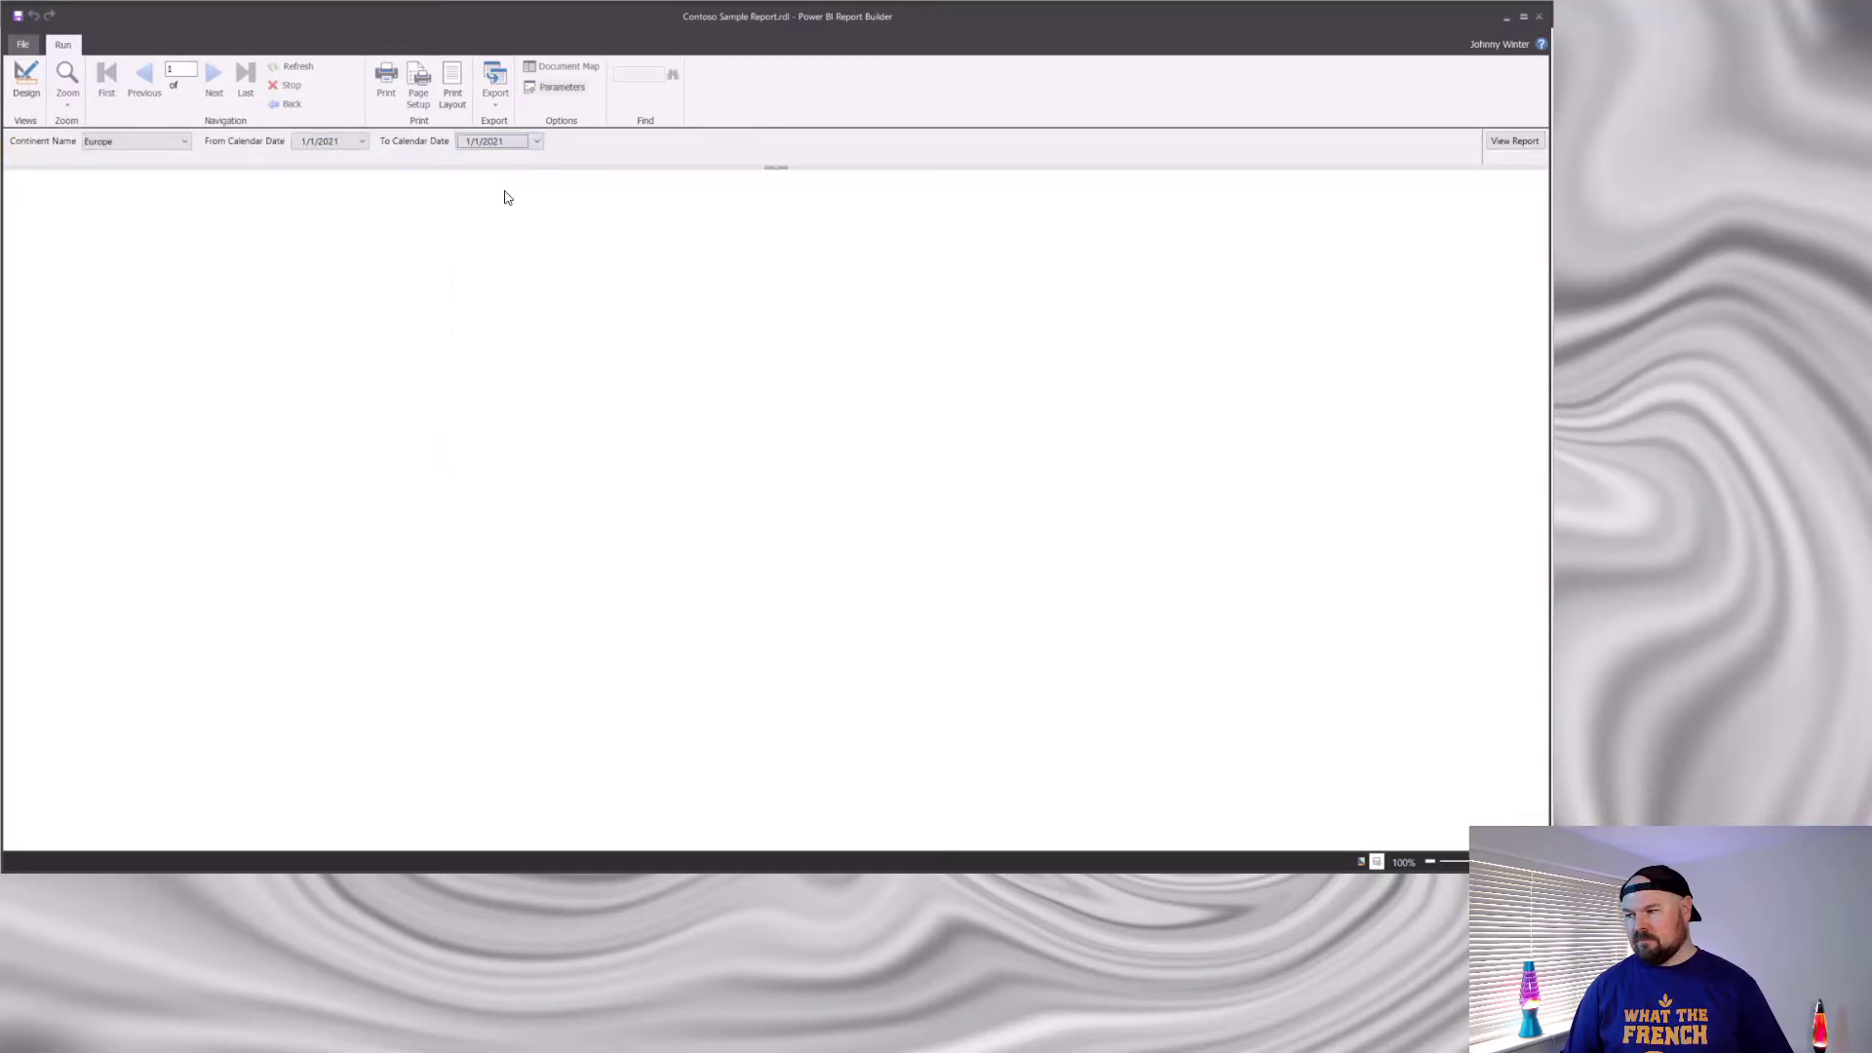
# Render the report and scroll across to inspect the new columns' raw values.
pyautogui.click(1513, 142)
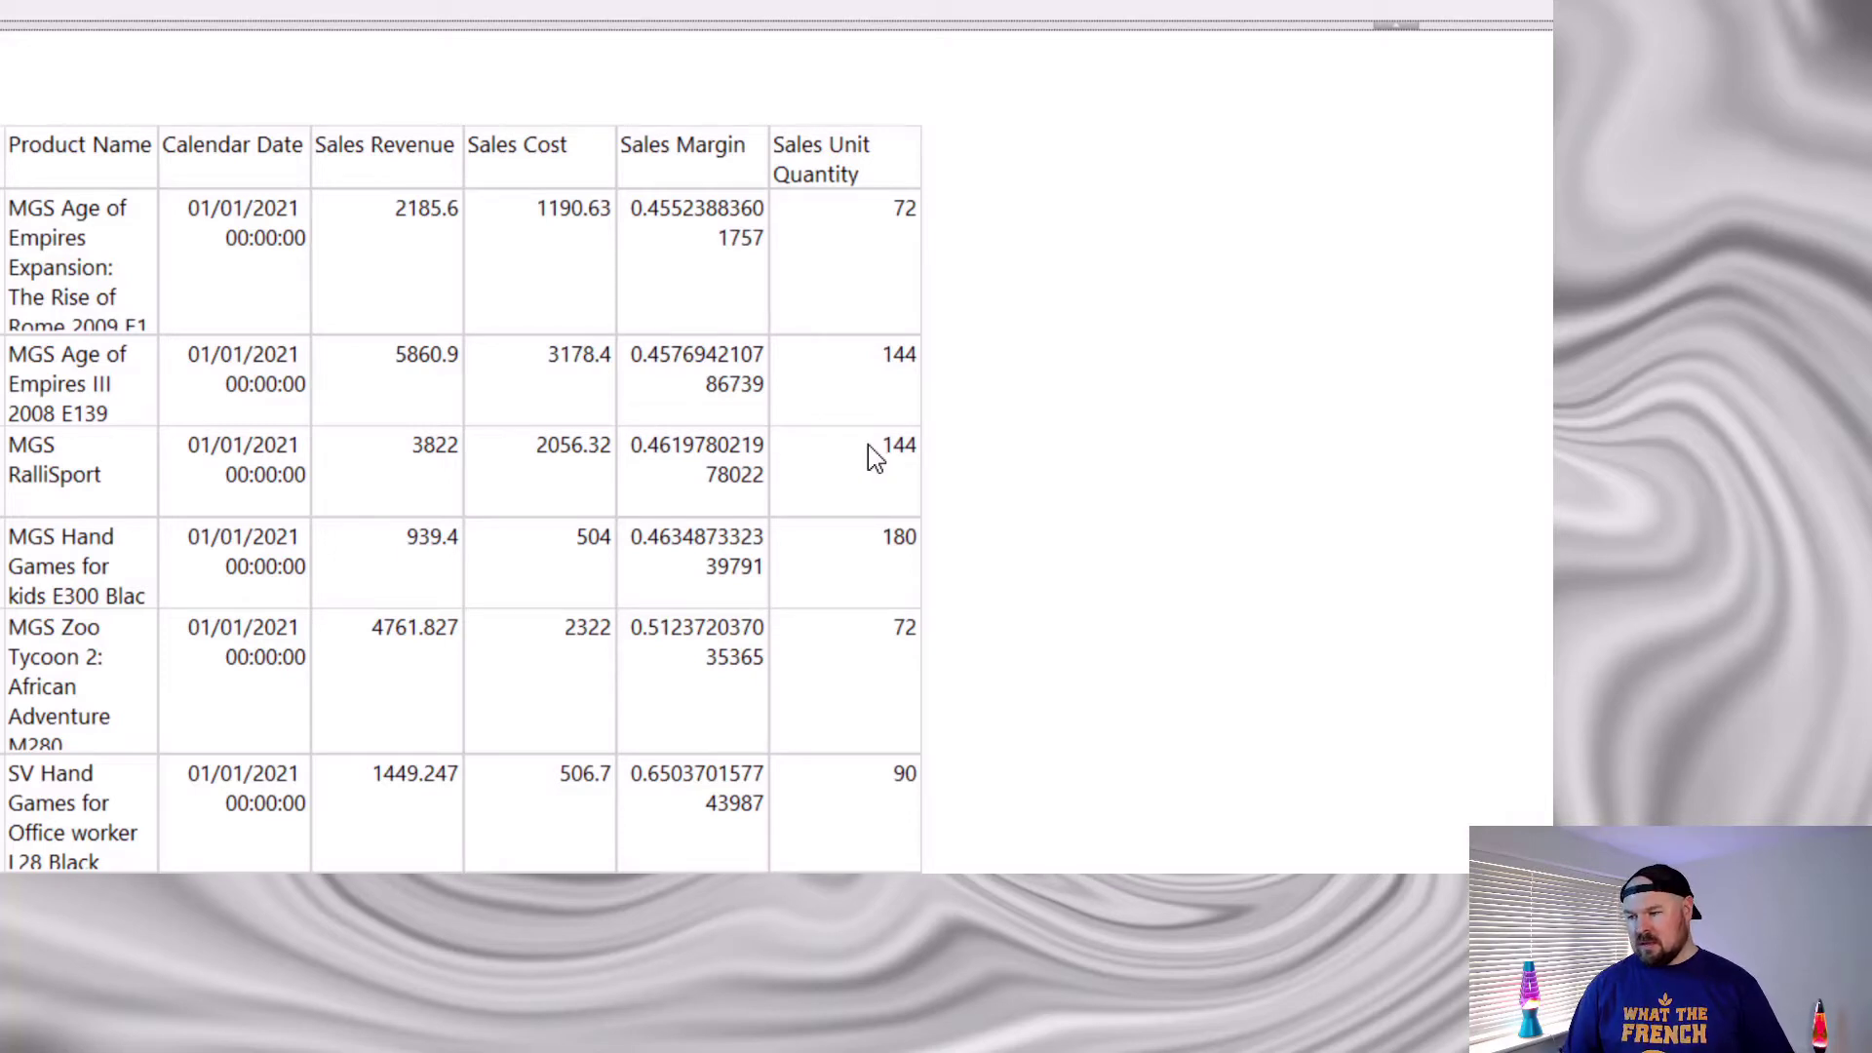
pyautogui.hscroll(-1, 216, 417)
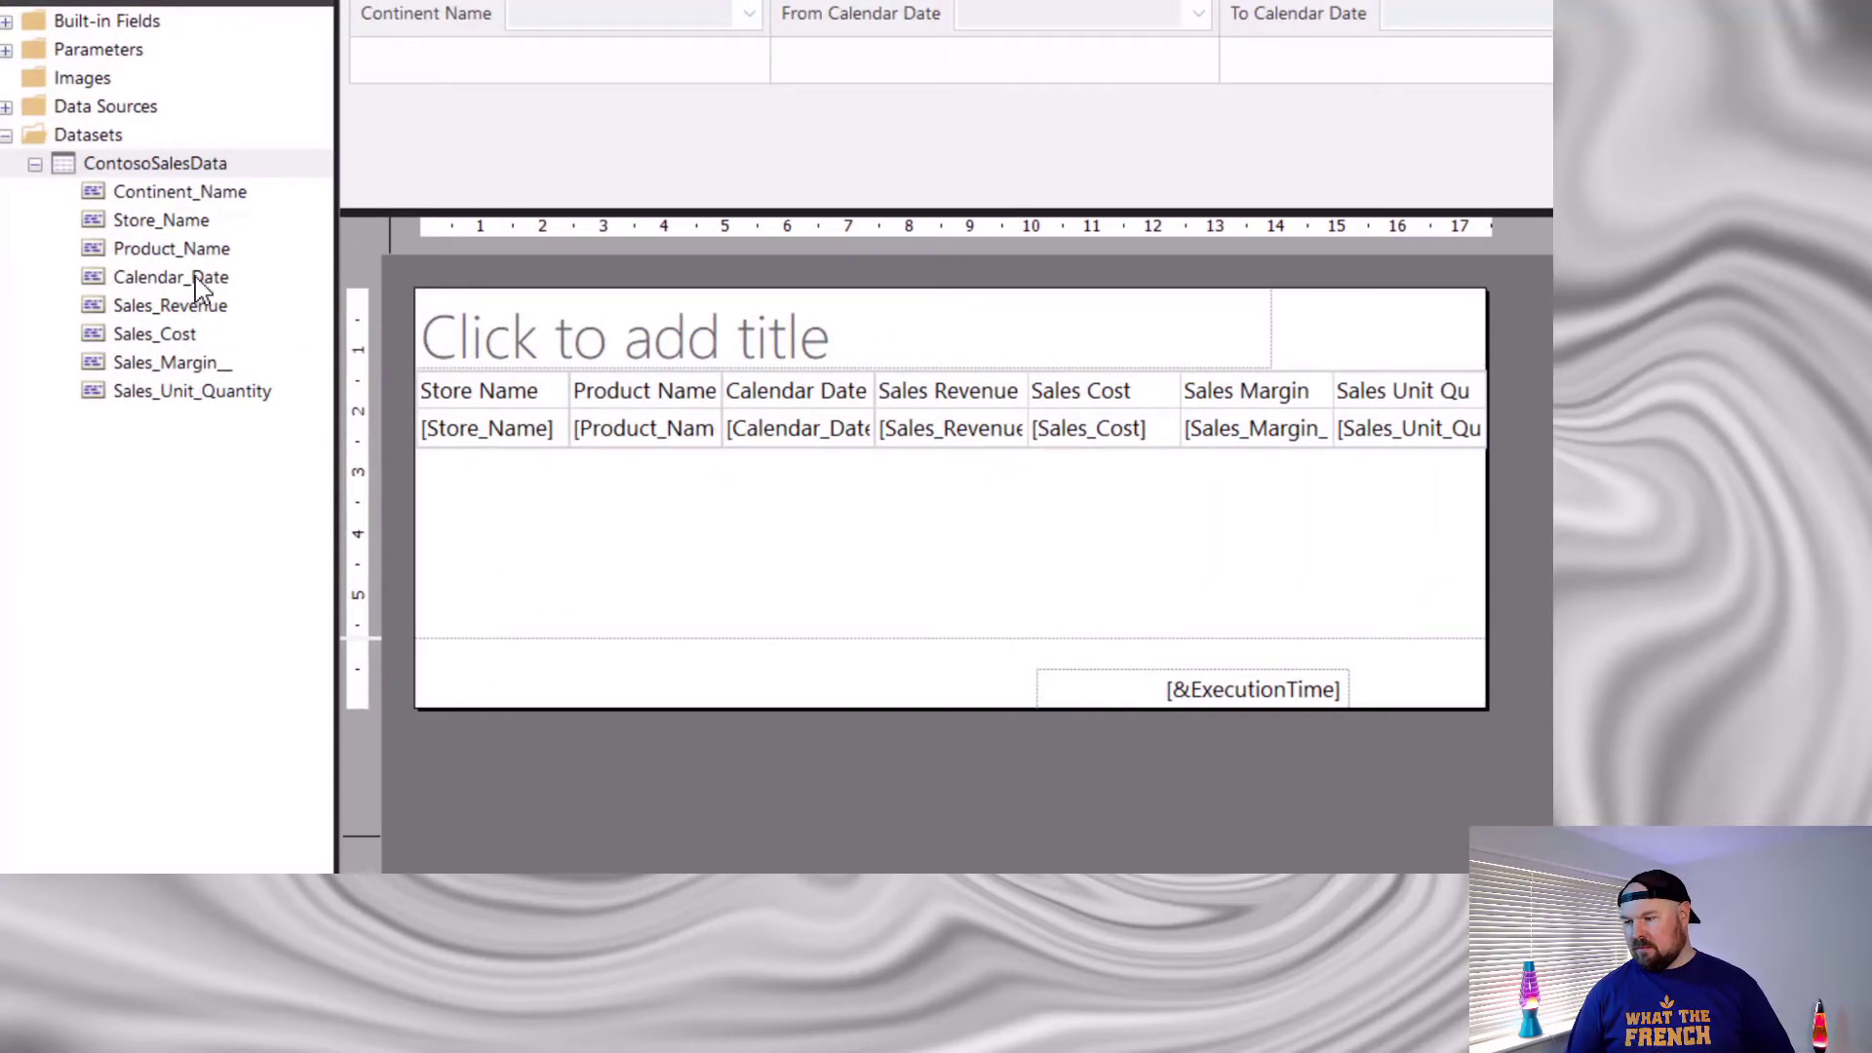
pyautogui.rightClick(183, 277)
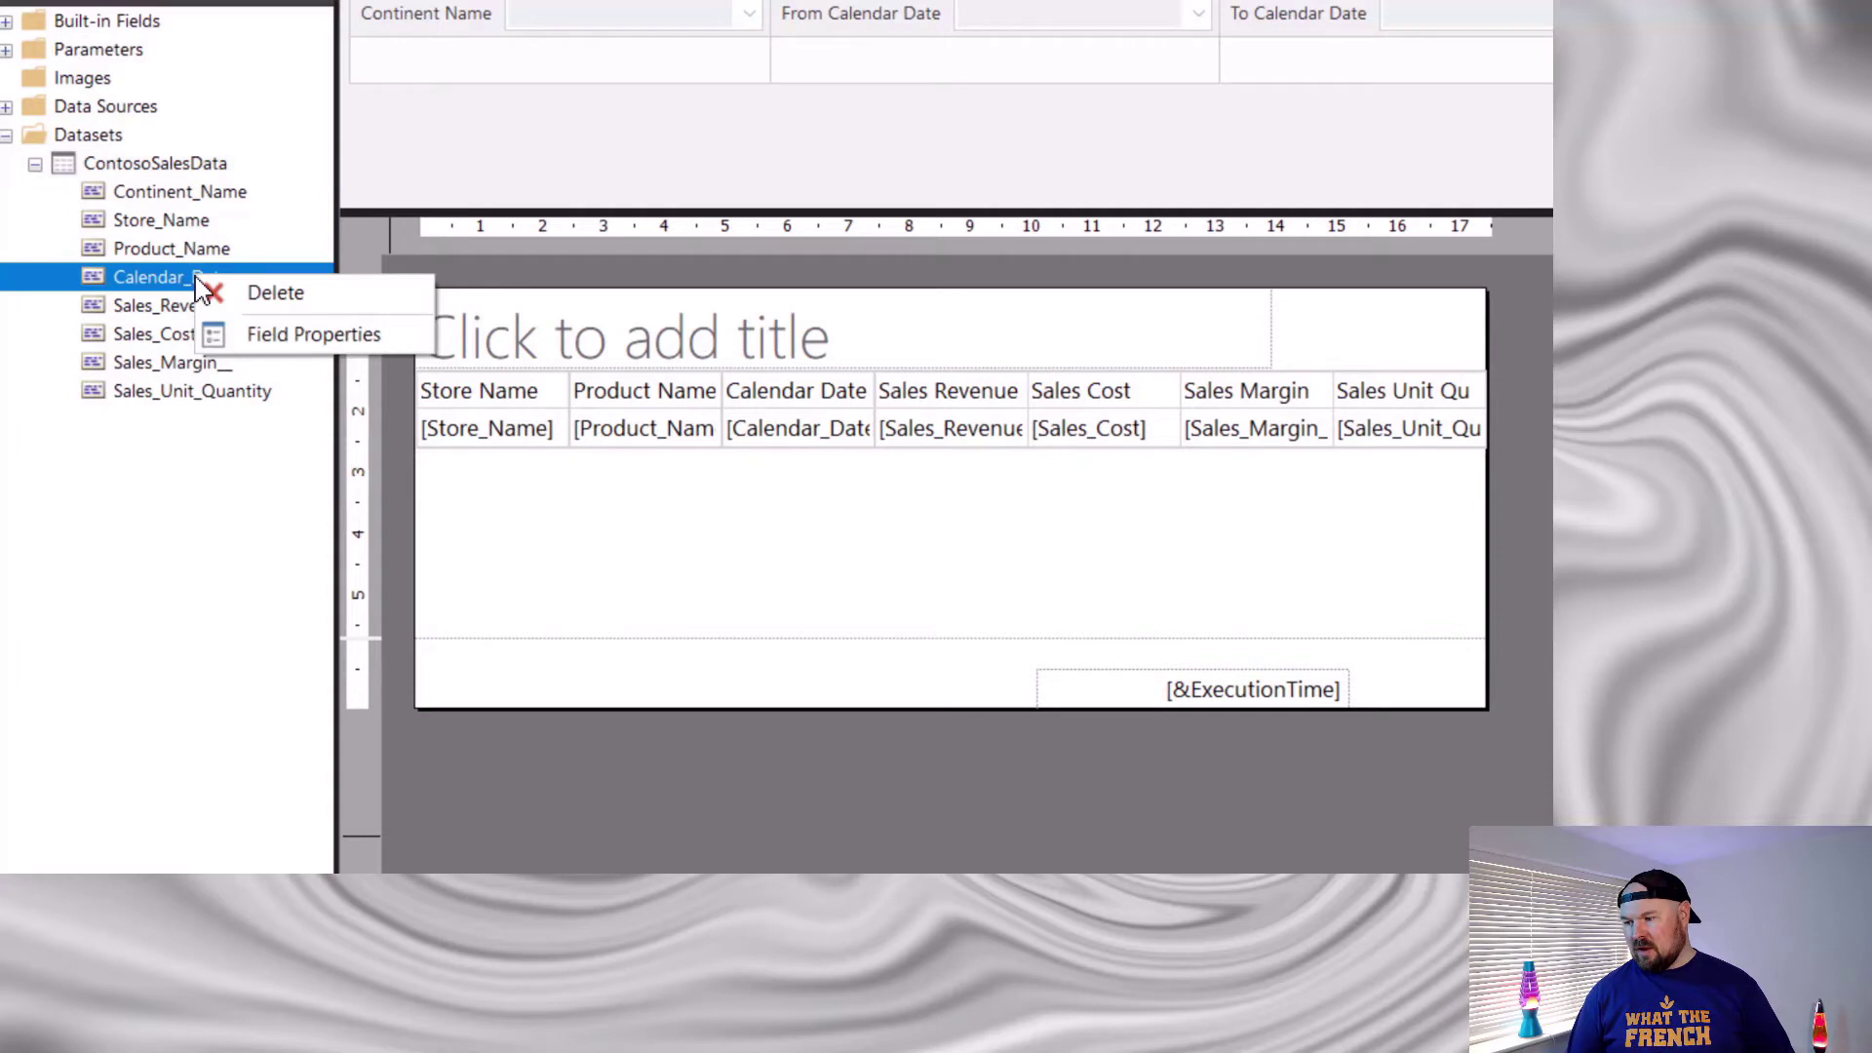
pyautogui.click(331, 334)
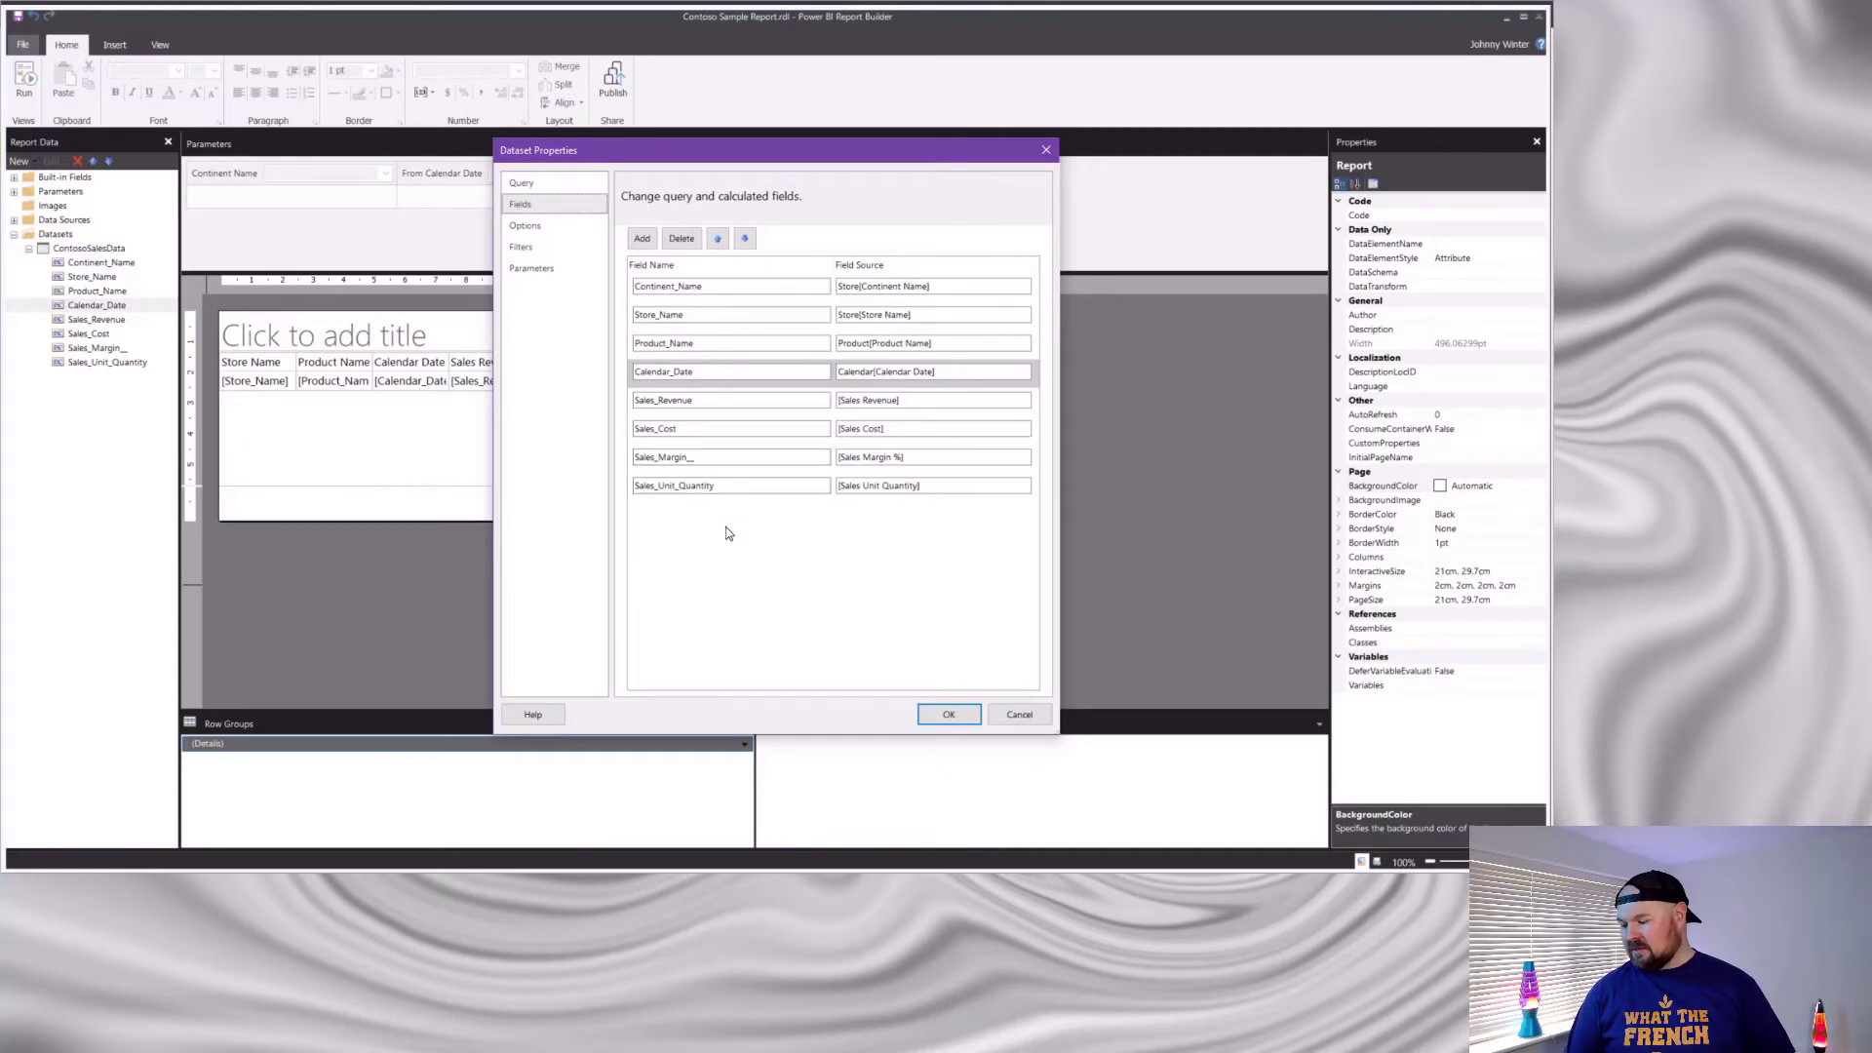
pyautogui.click(946, 718)
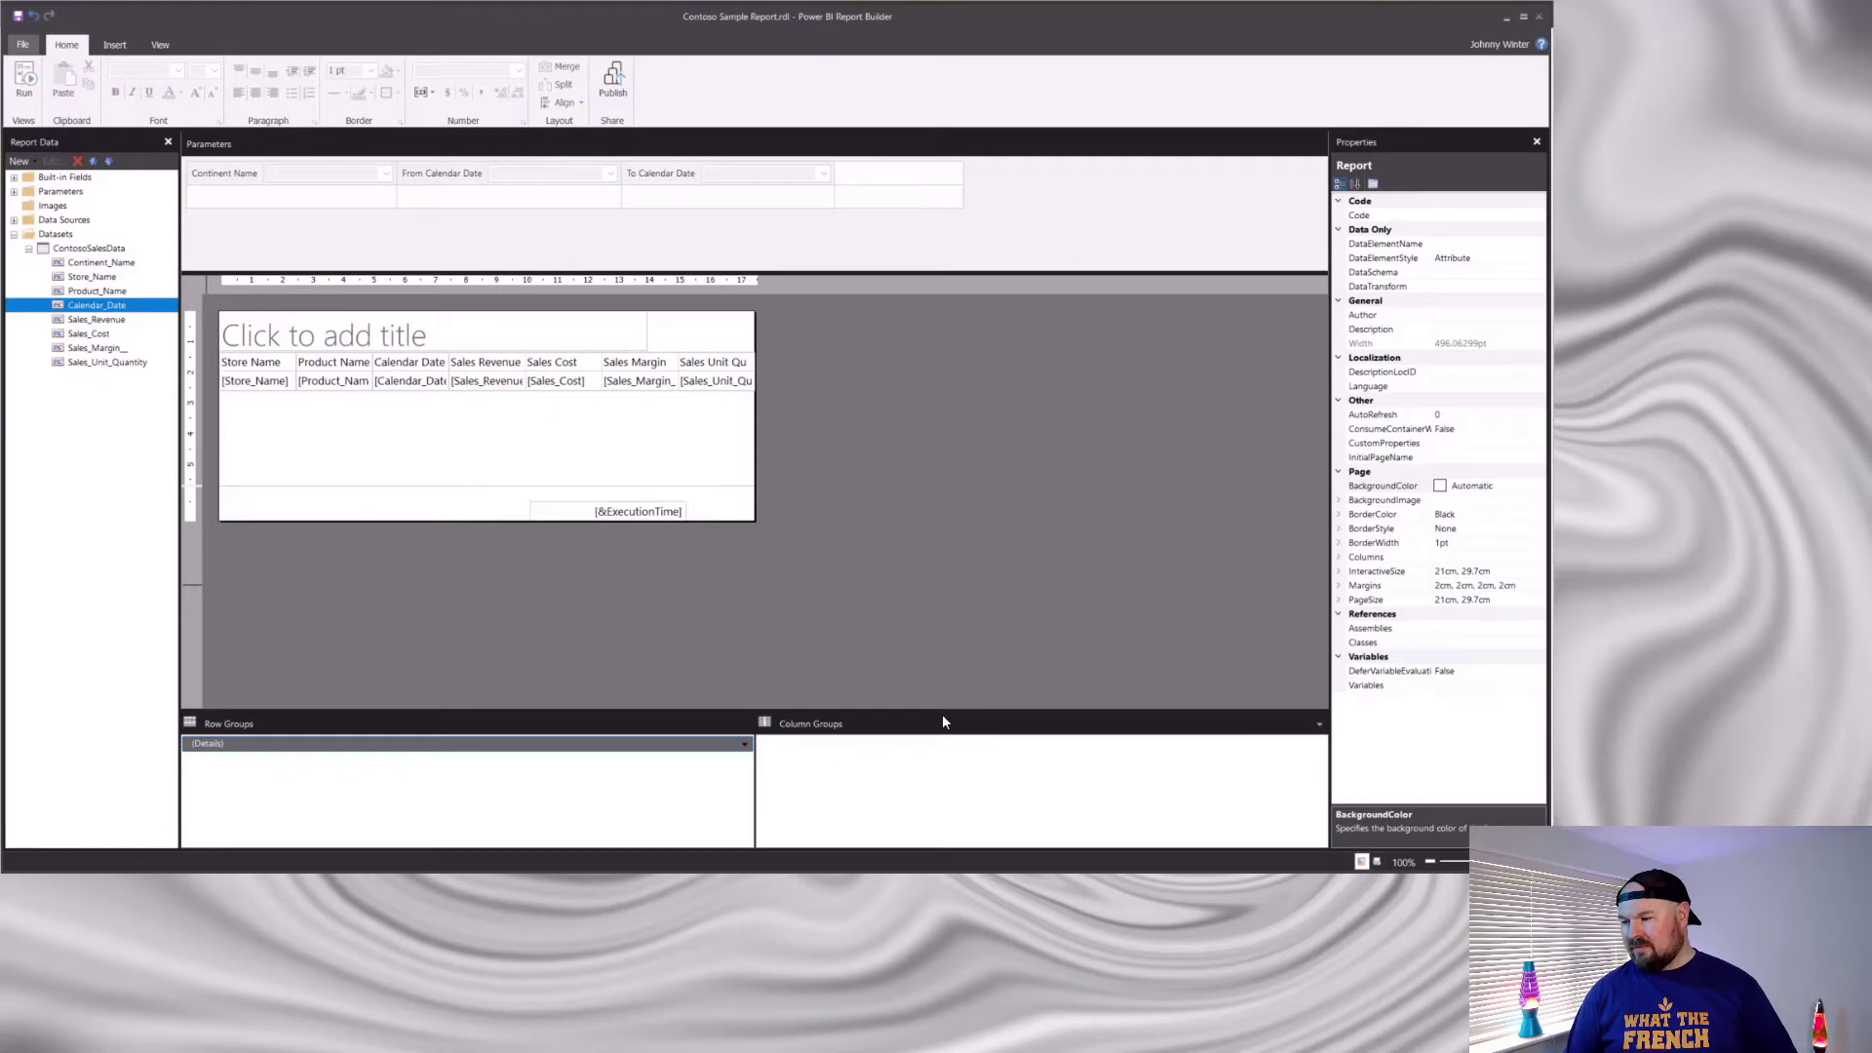
# Give the Calendar Date cell the 2000-01-31 date format in Text Box Properties.
pyautogui.rightClick(421, 393)
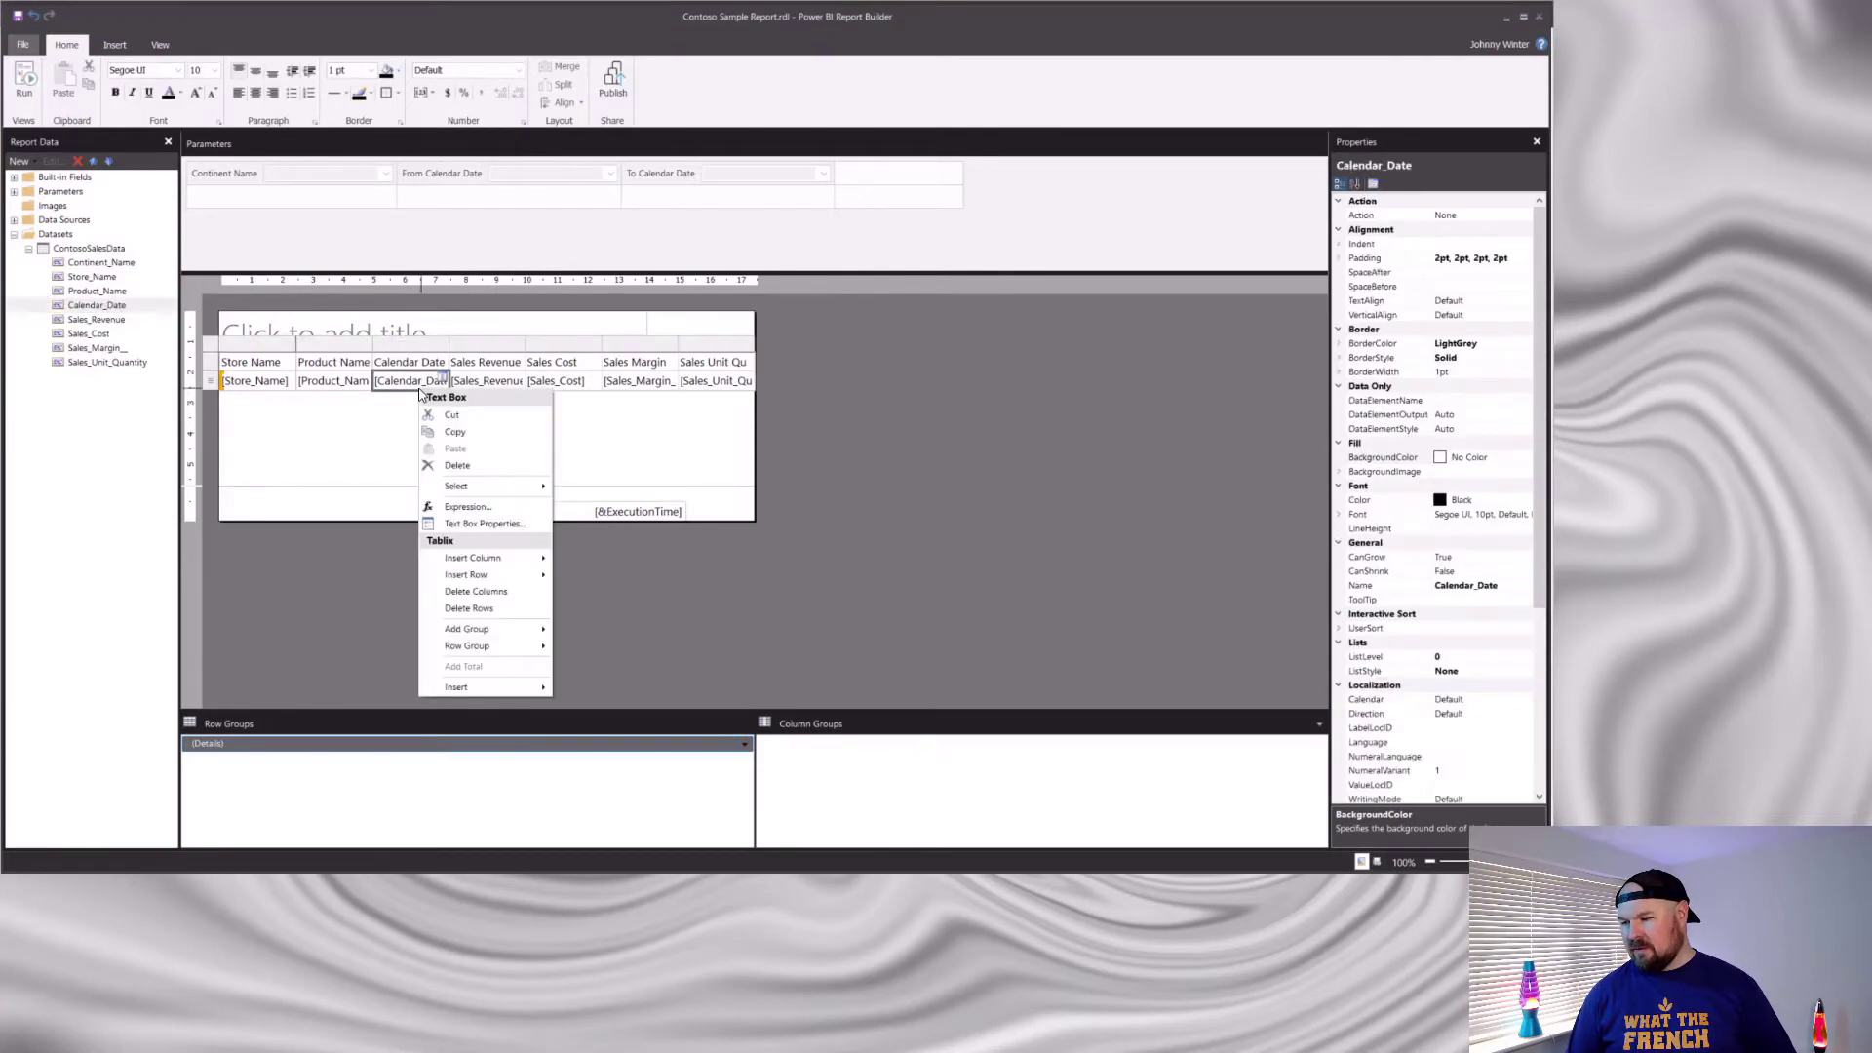
pyautogui.click(462, 528)
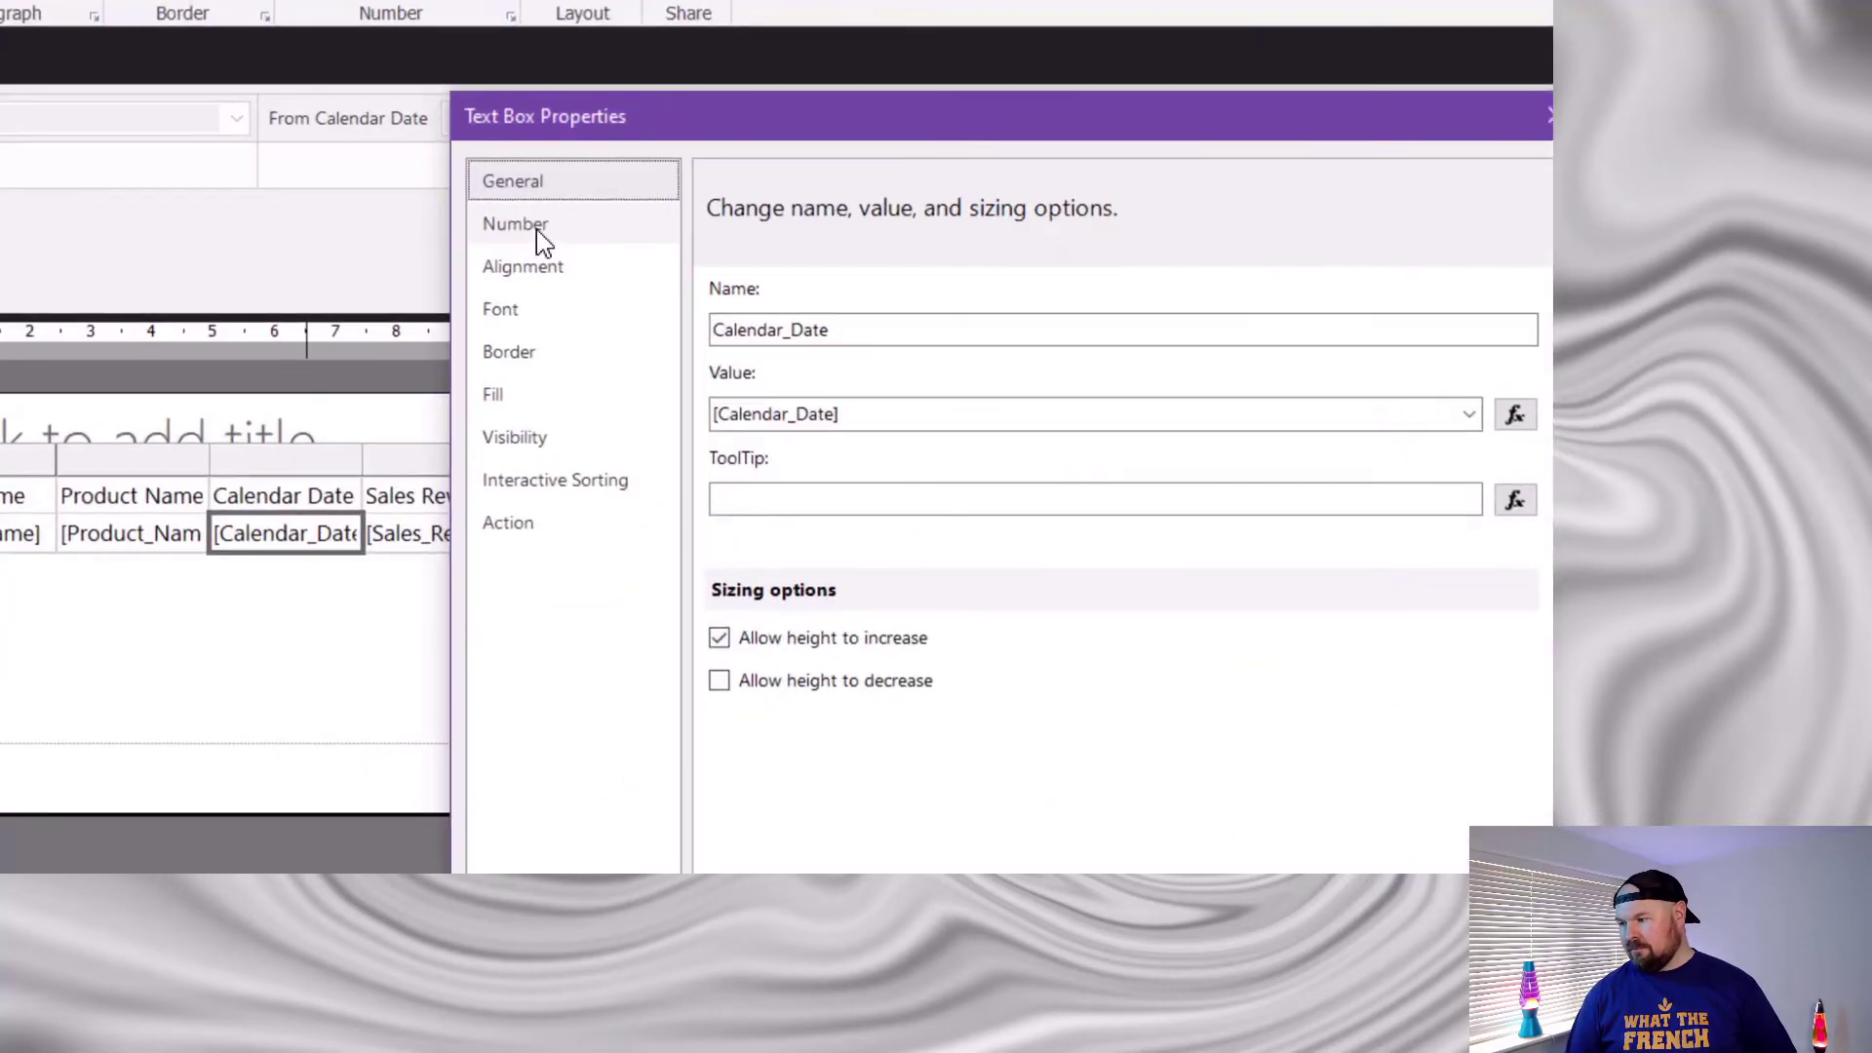
pyautogui.click(535, 232)
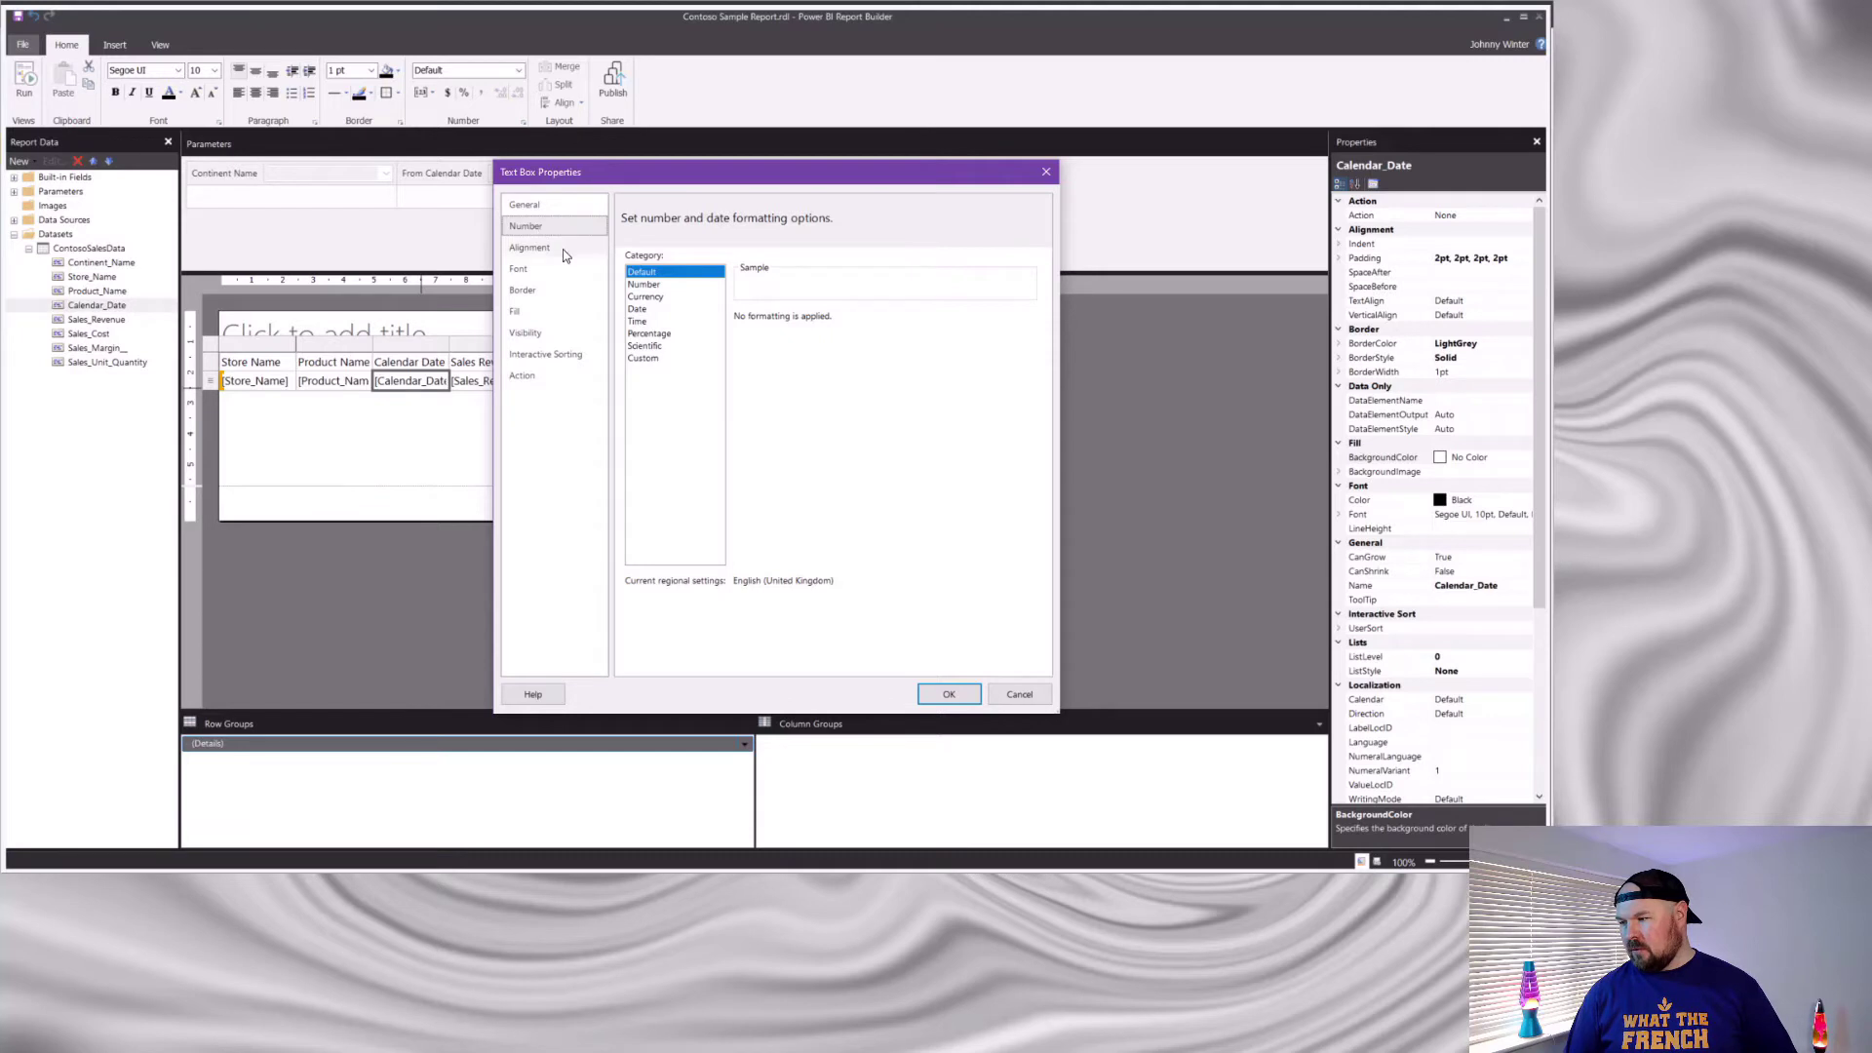
pyautogui.click(660, 315)
pyautogui.scroll(-3, 780, 403)
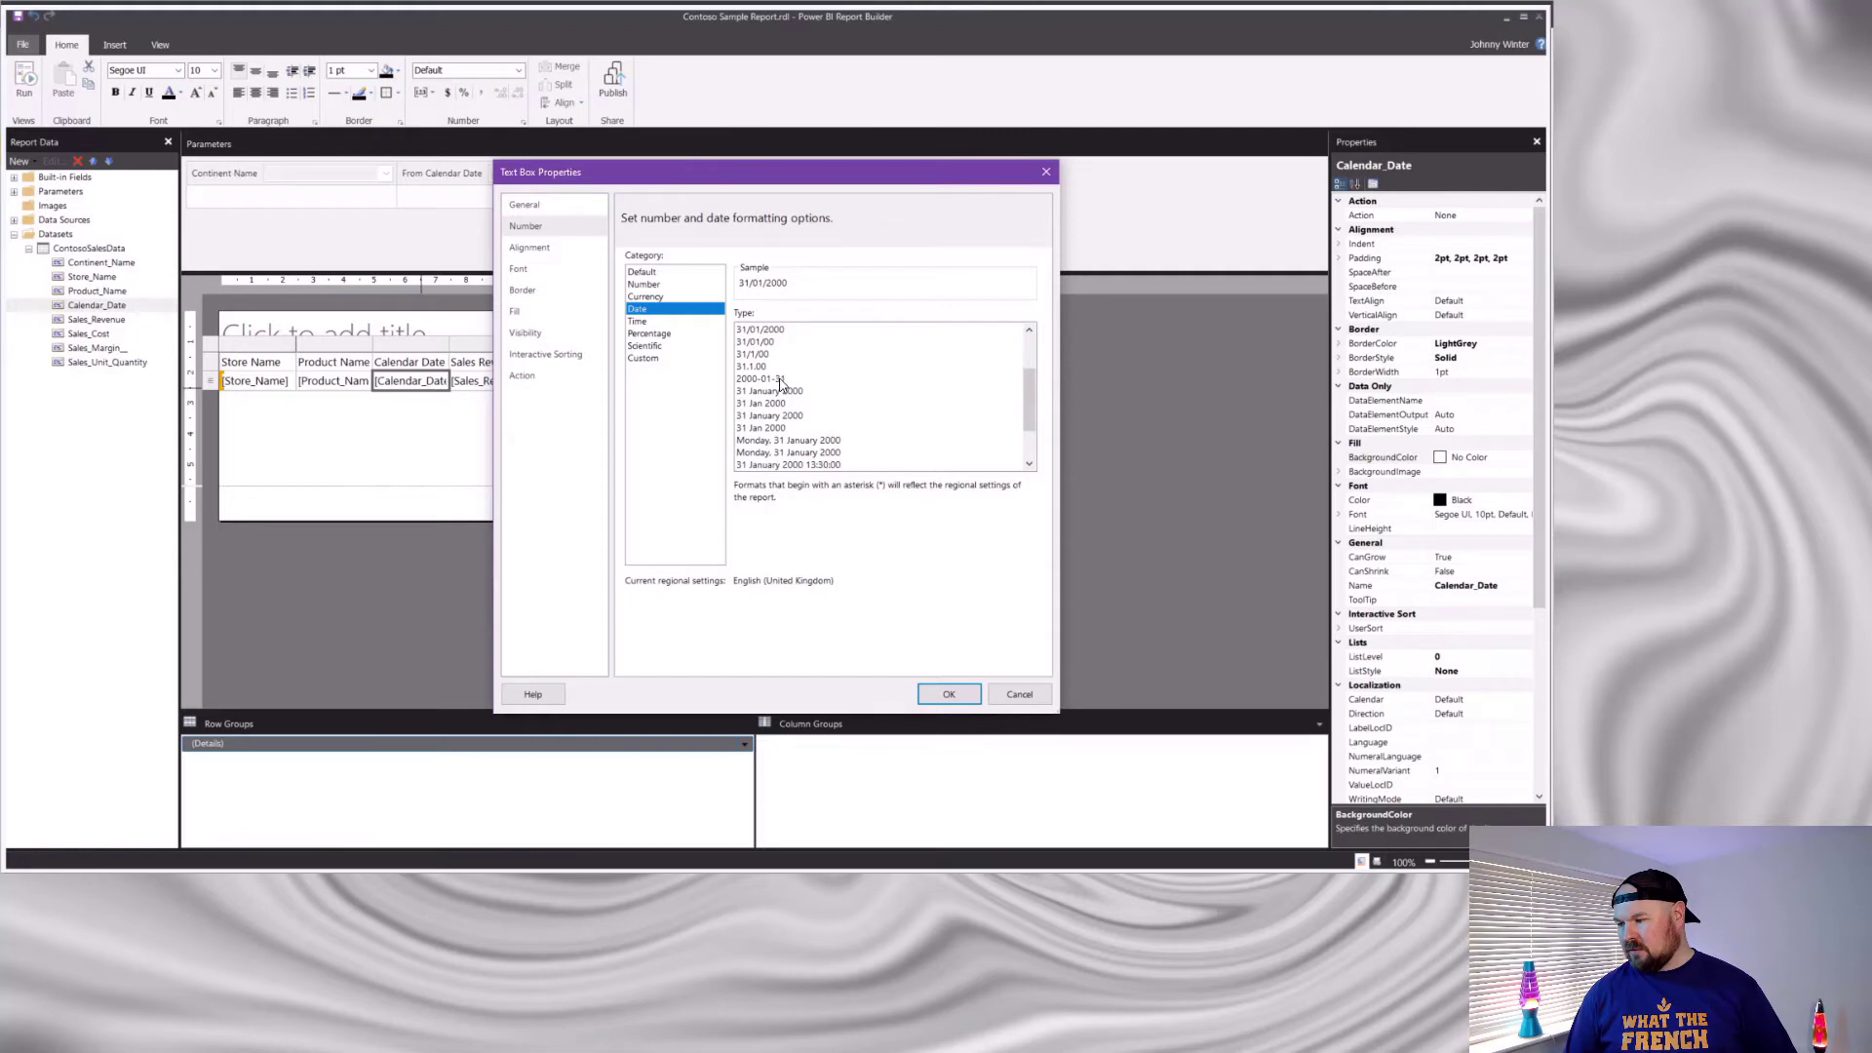
pyautogui.click(782, 384)
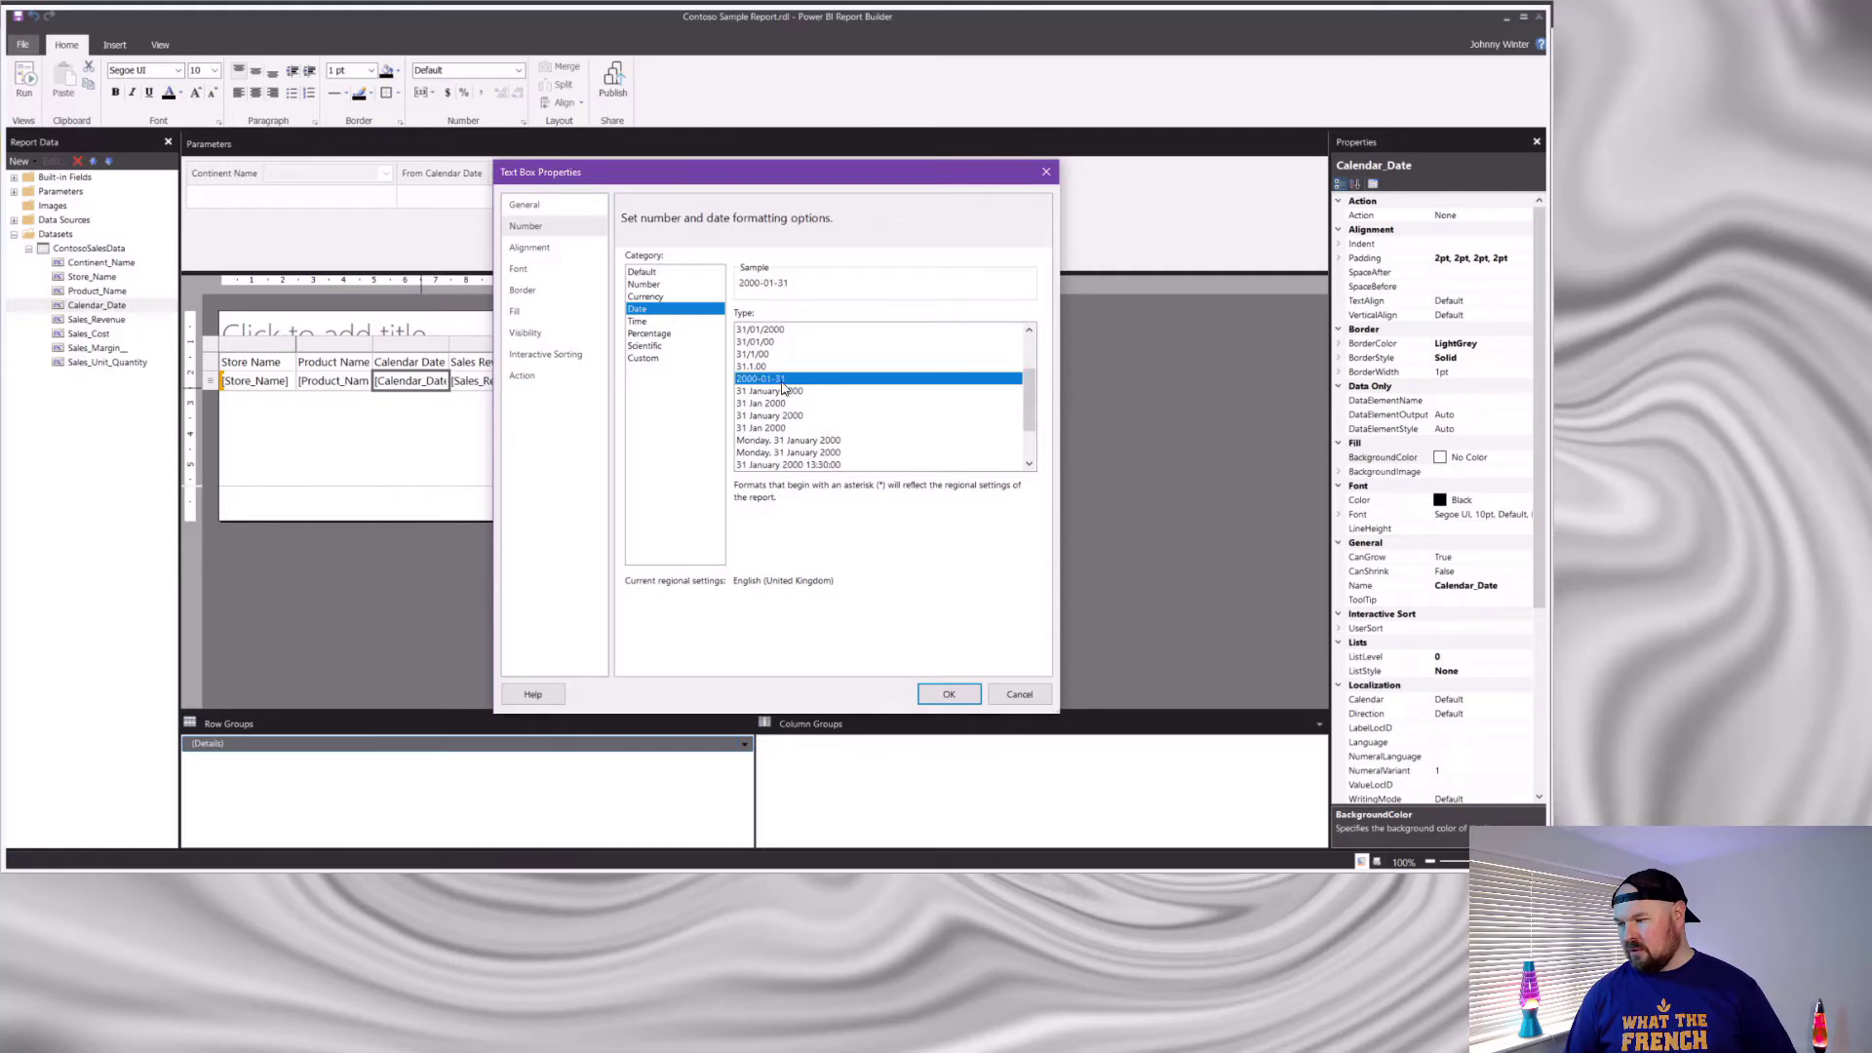
pyautogui.click(949, 695)
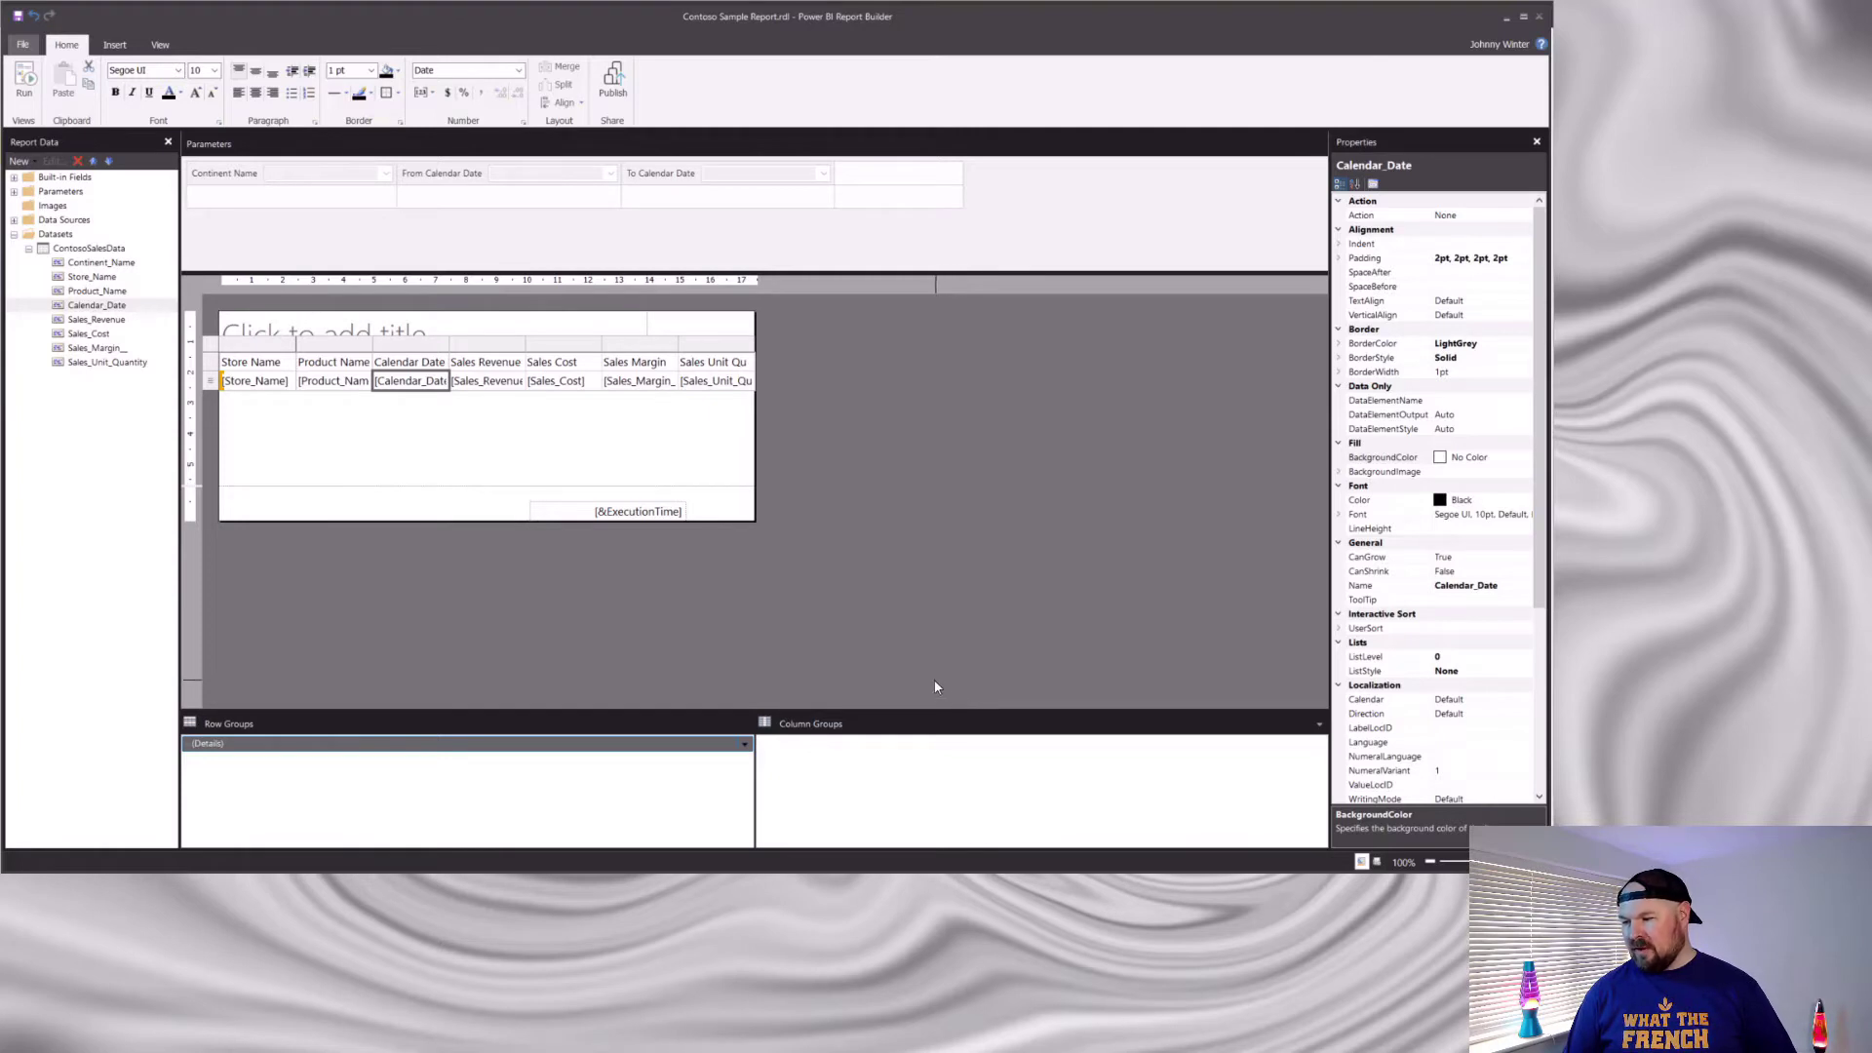
# Add an unformatted duplicate Calendar Date column and preview it beside the formatted one.
pyautogui.moveTo(98, 305); pyautogui.dragTo(445, 389)
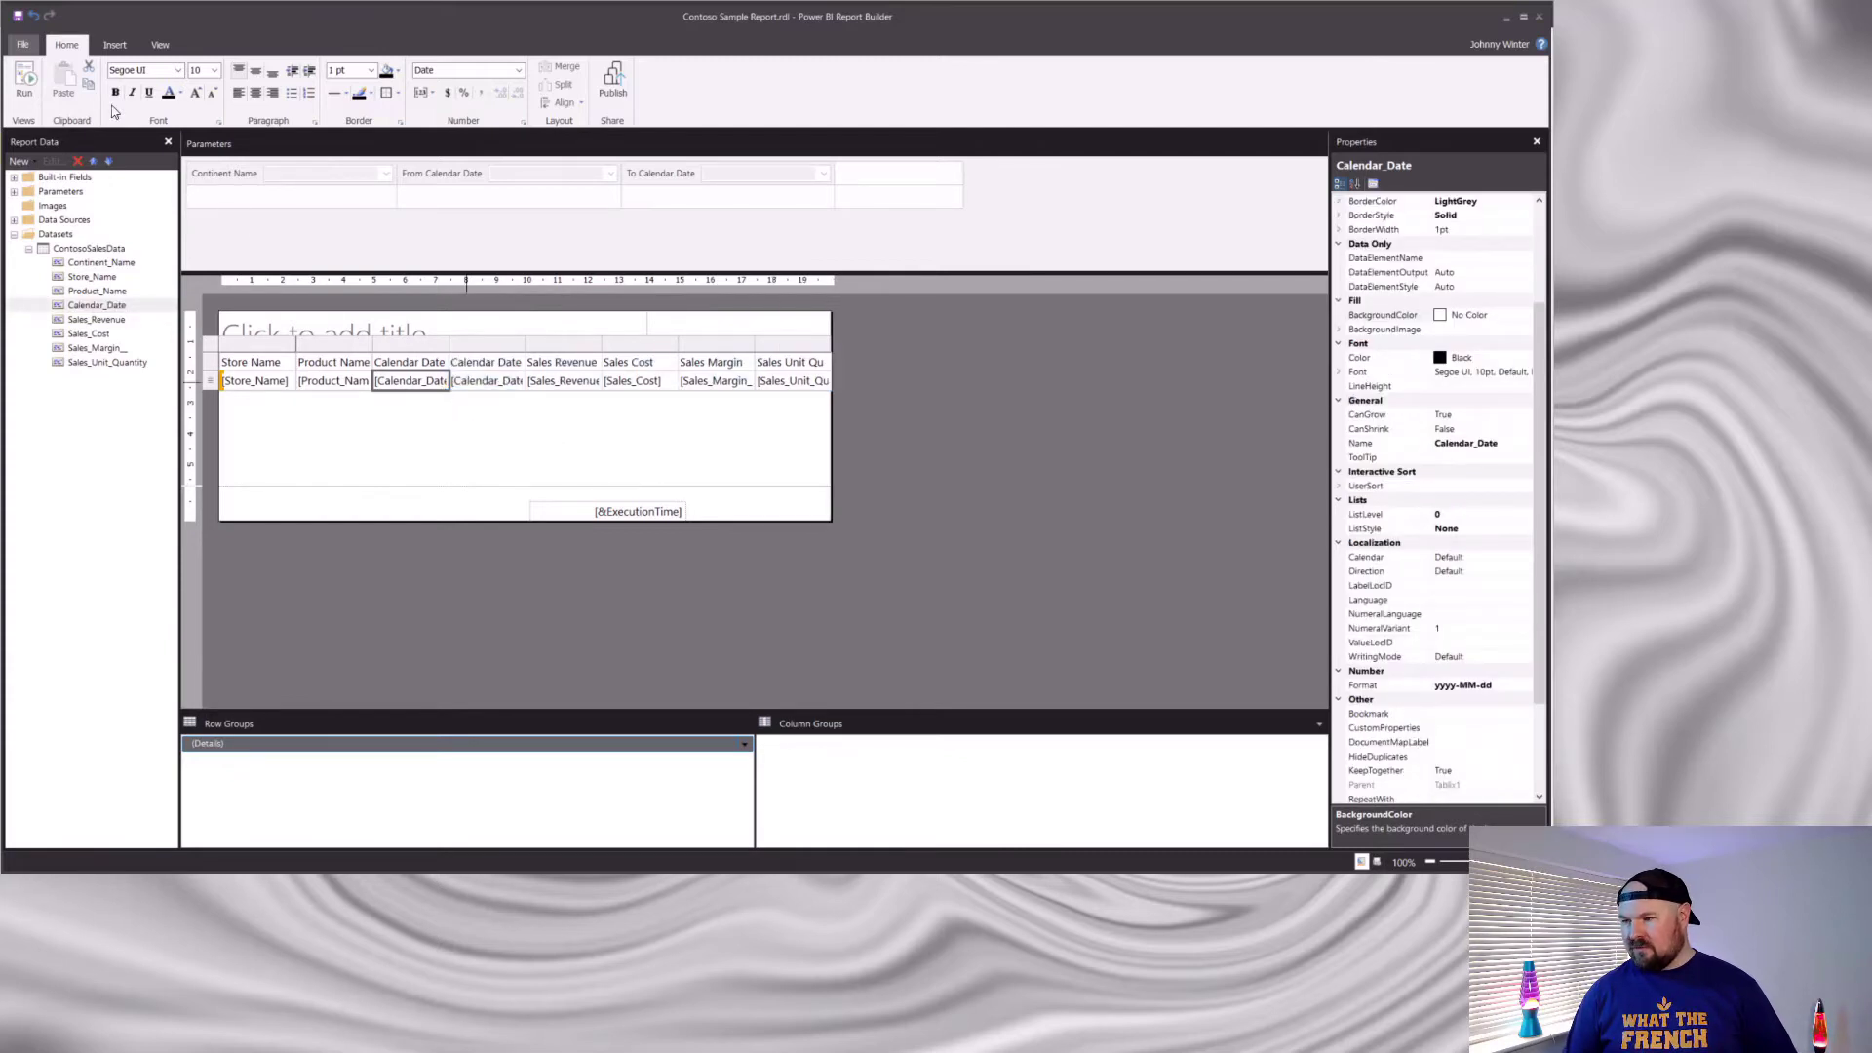
pyautogui.click(27, 82)
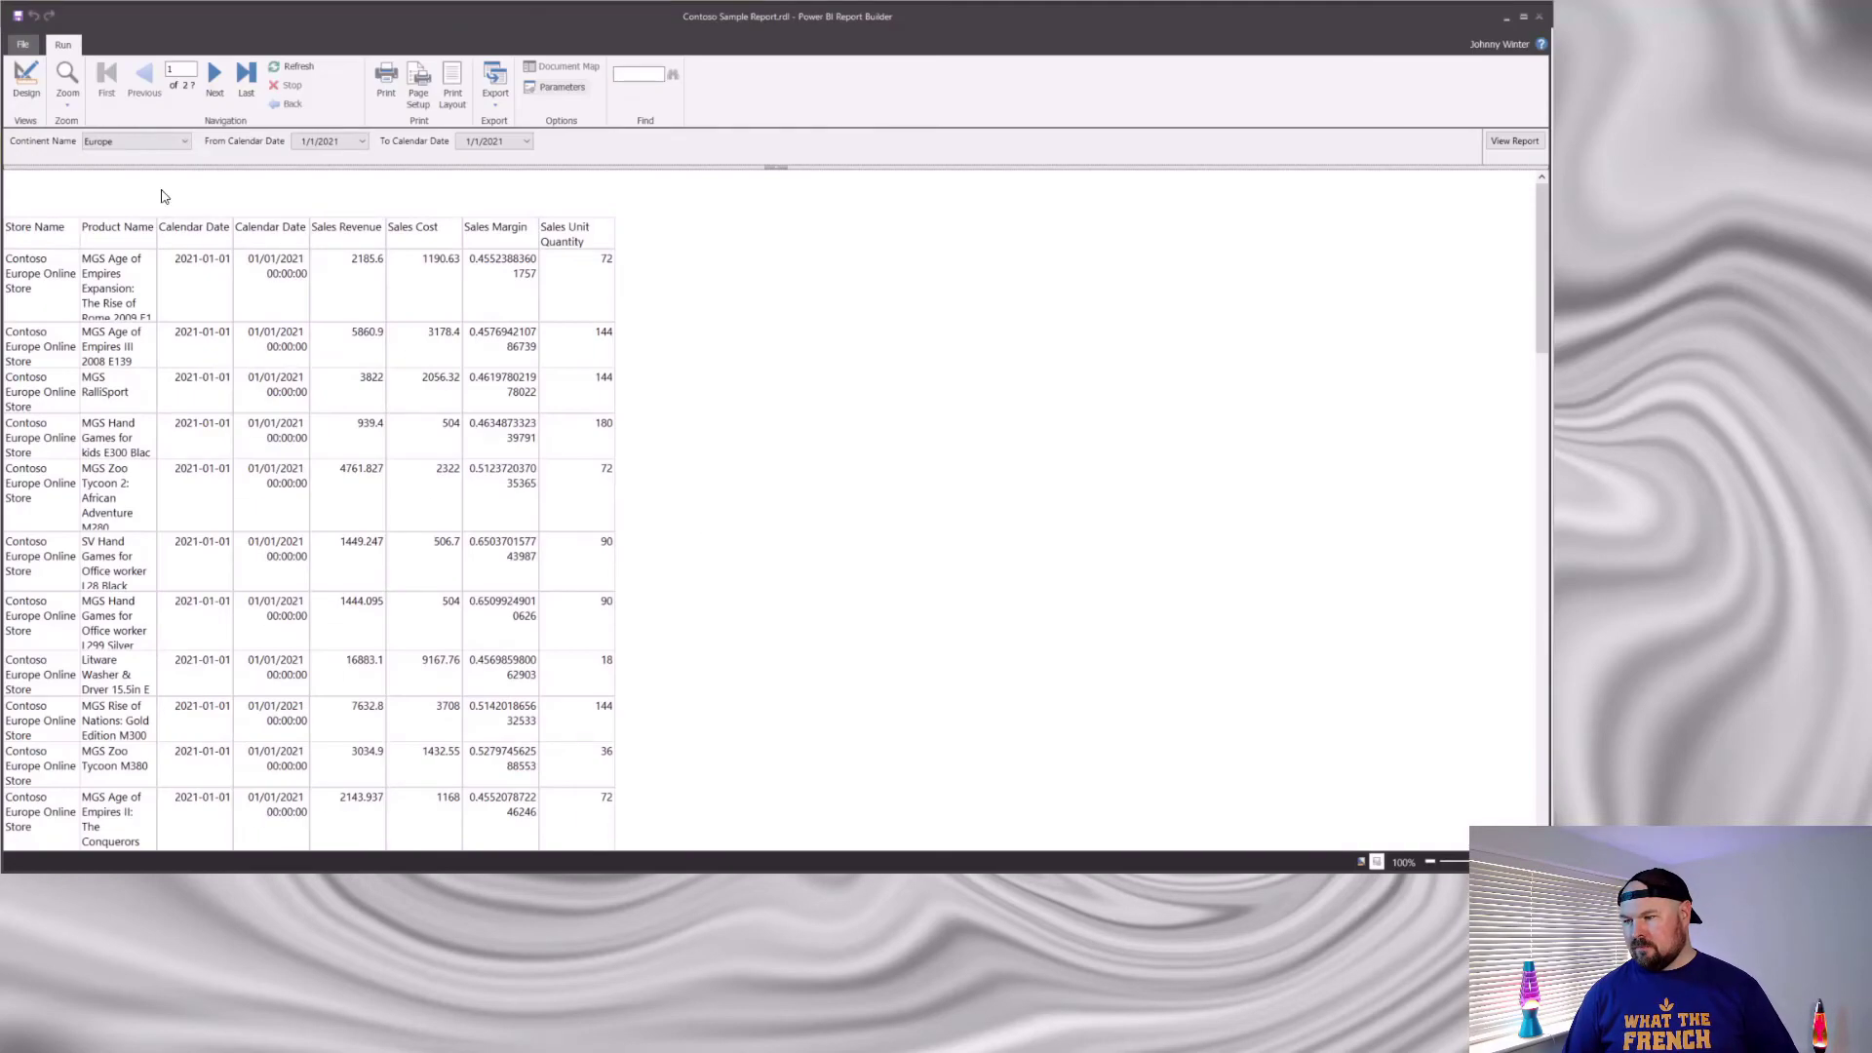
pyautogui.click(26, 82)
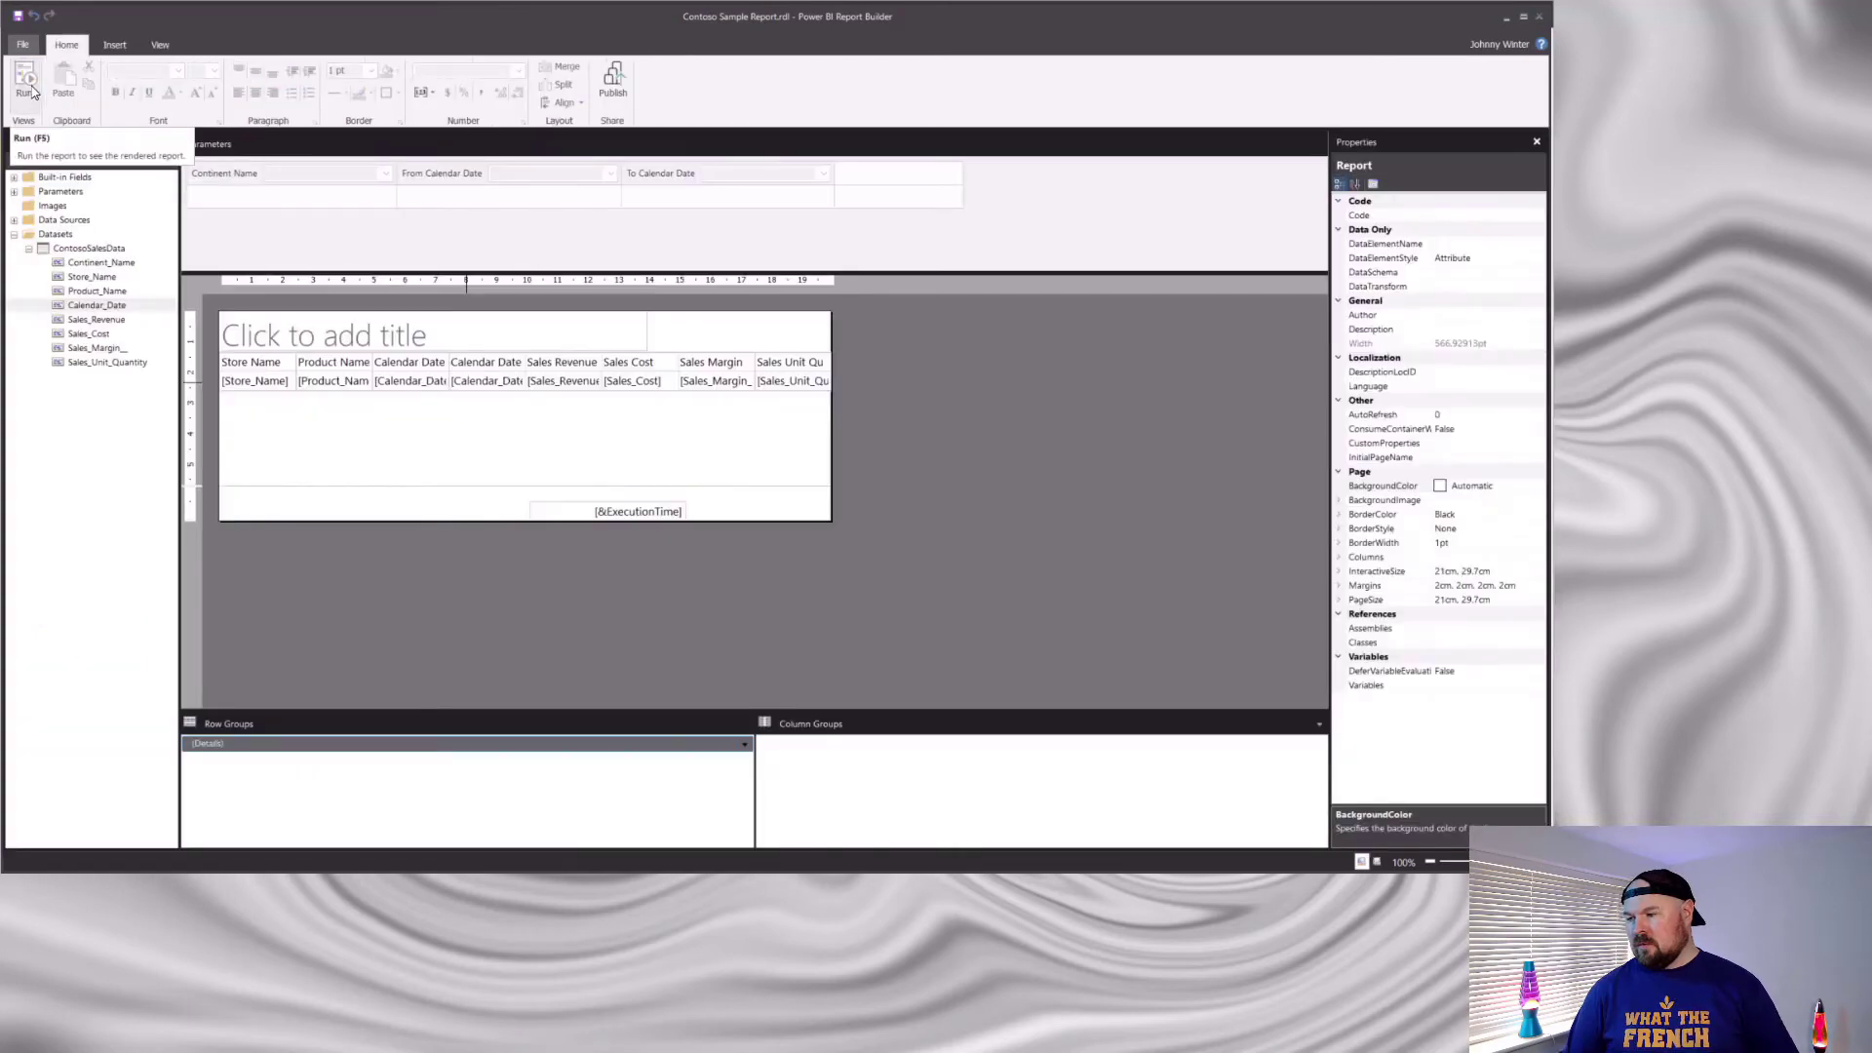
# Delete the duplicate Calendar Date column from the table.
pyautogui.click(514, 382)
pyautogui.click(493, 344)
pyautogui.rightClick(494, 346)
pyautogui.click(542, 371)
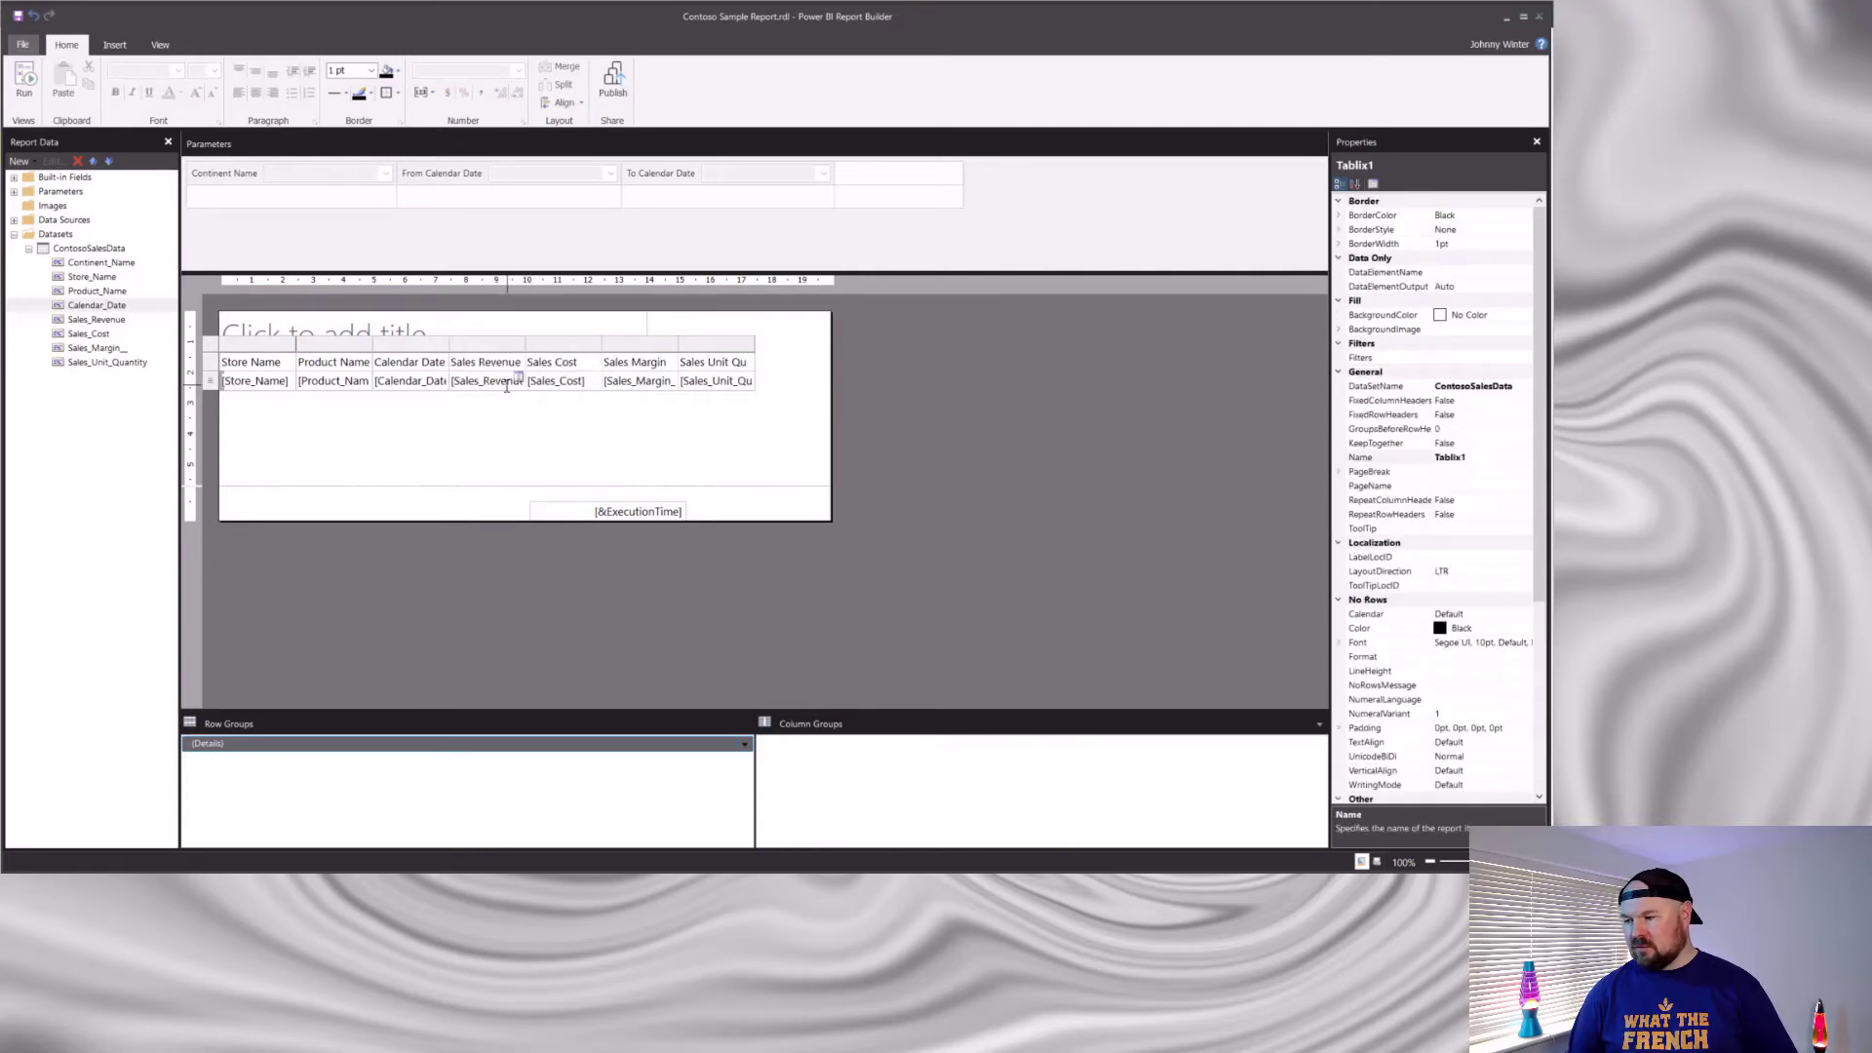
# Set Sales Revenue to Currency with 0 decimals, 1000 separator and -£12,345 negatives.
pyautogui.click(505, 383)
pyautogui.rightClick(498, 392)
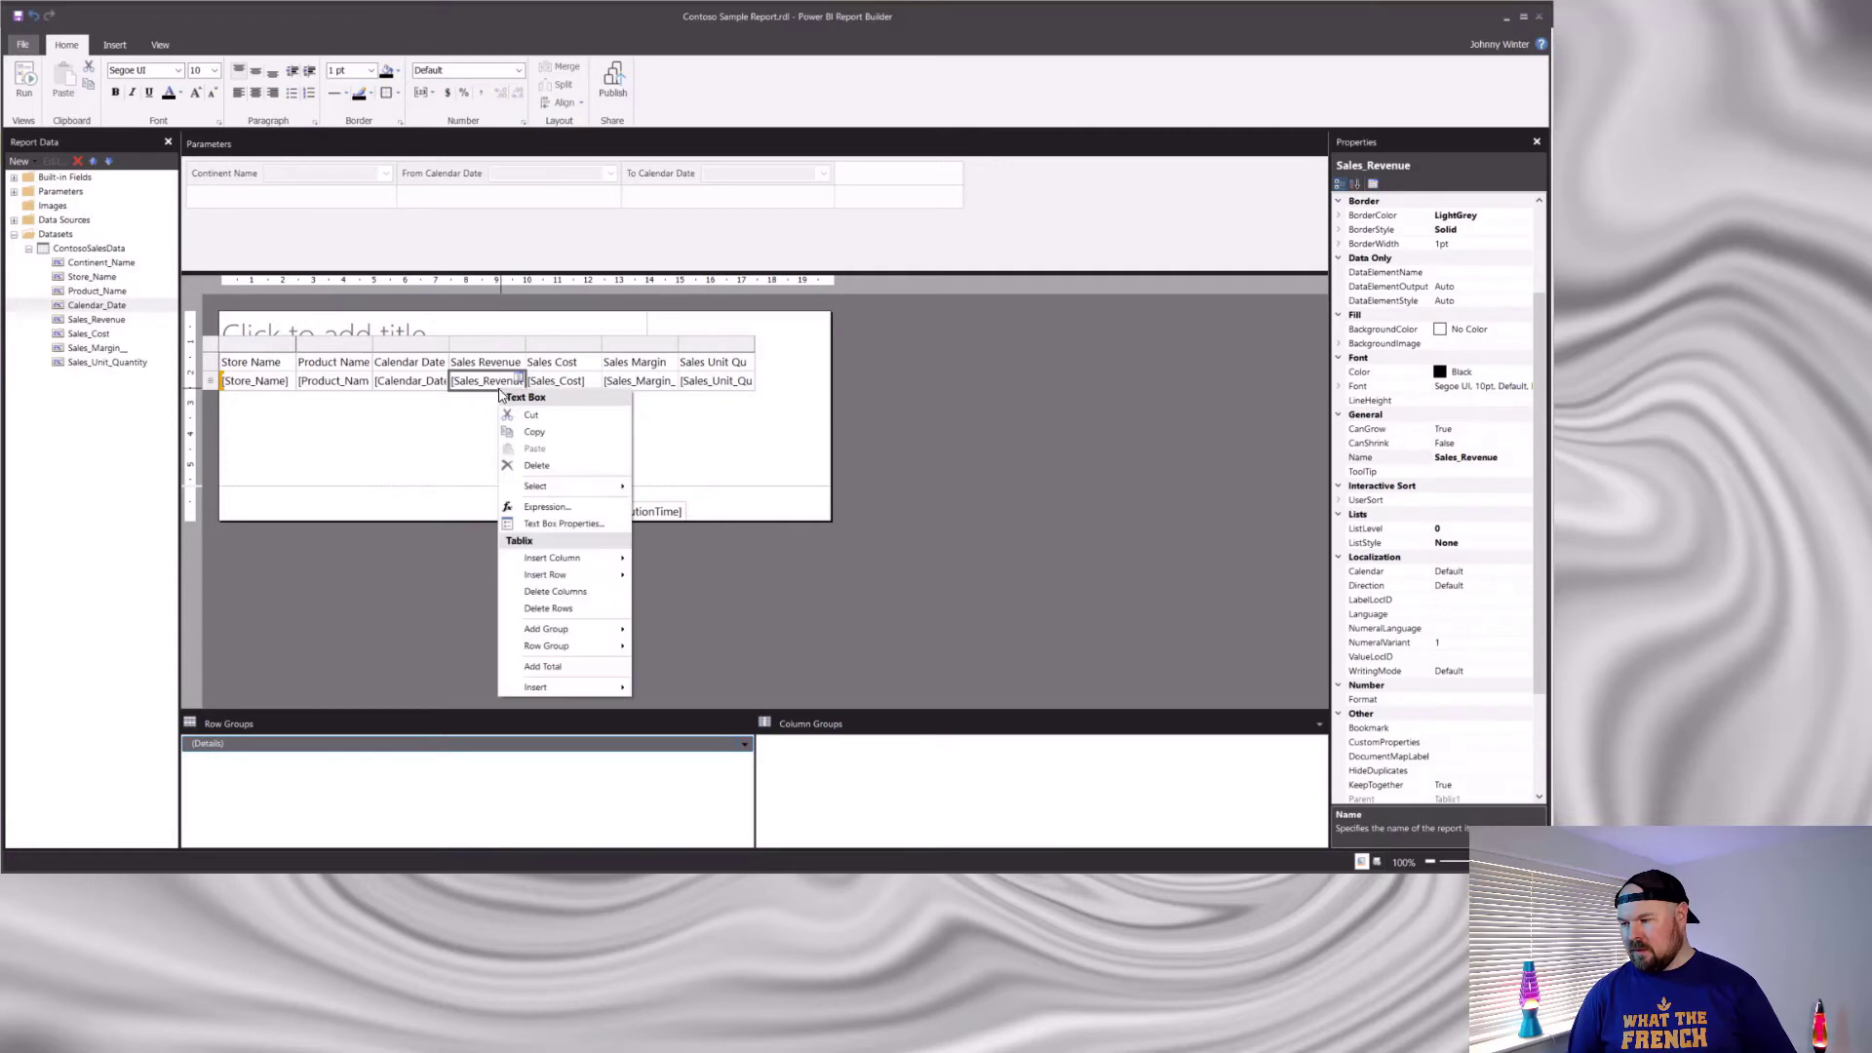
pyautogui.click(564, 525)
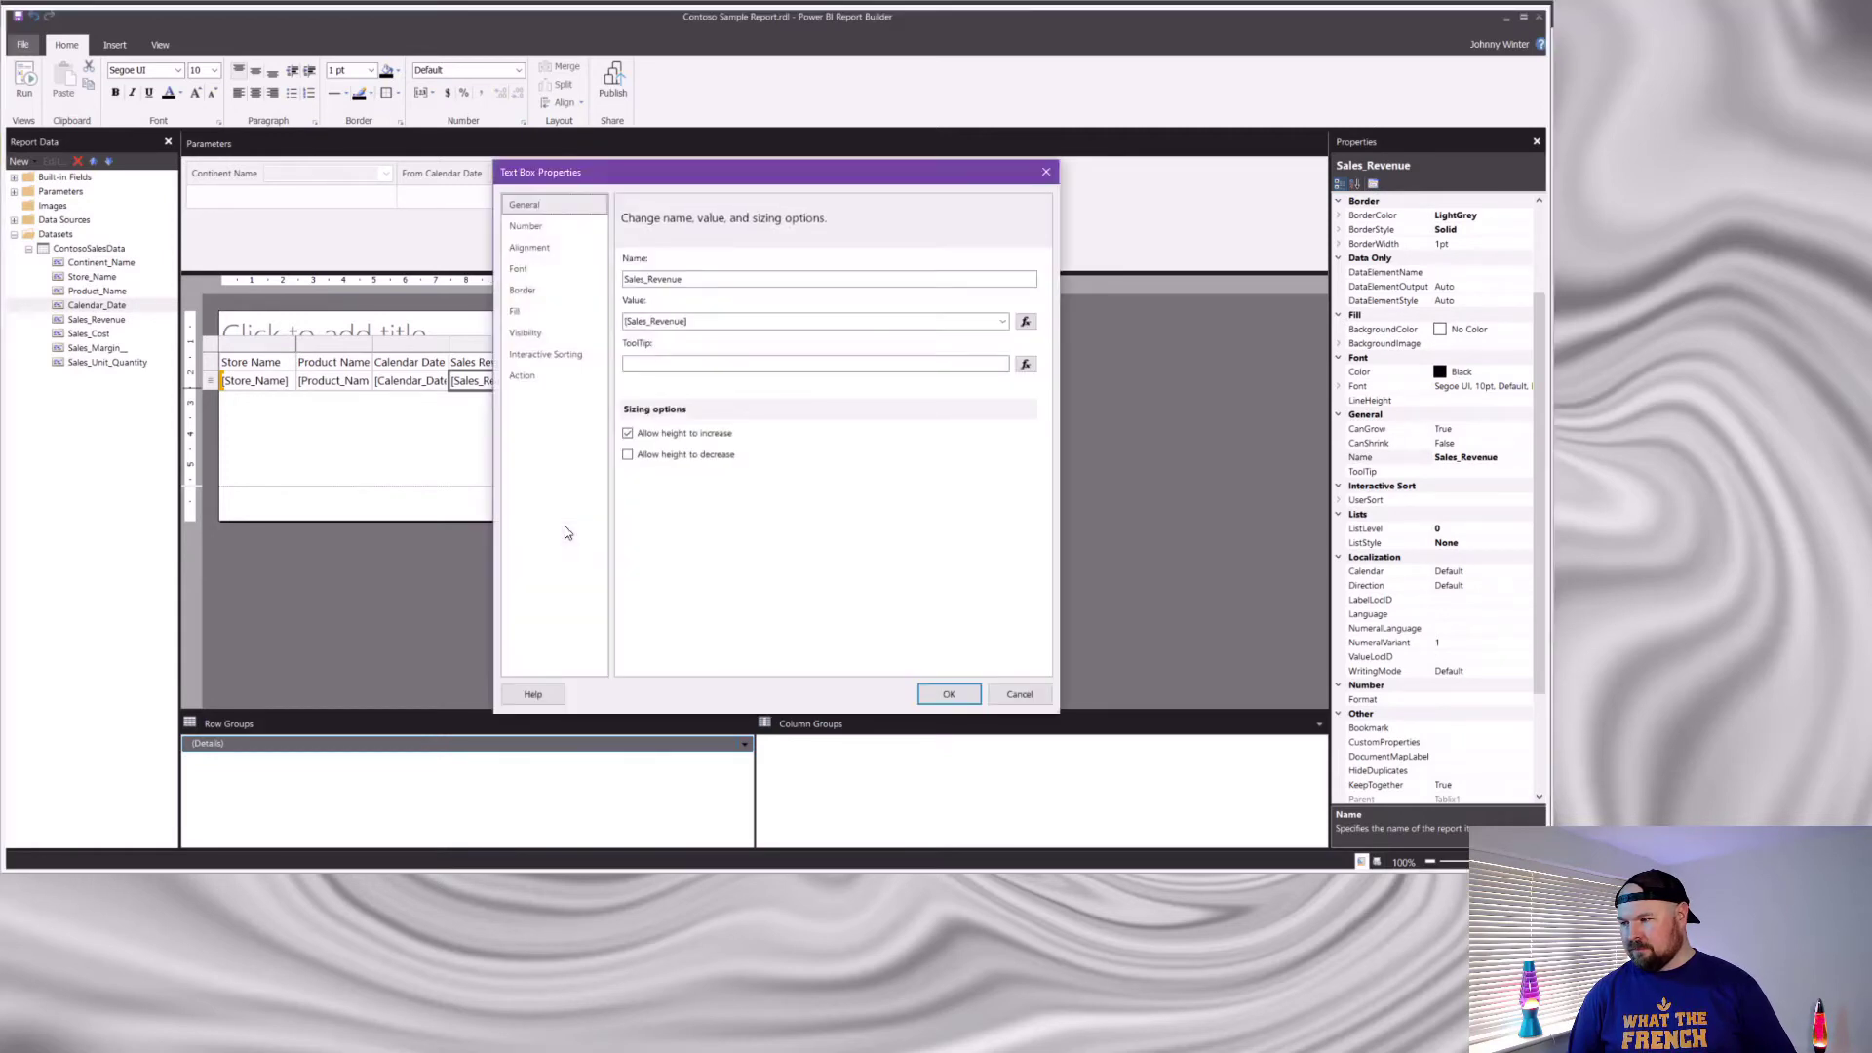
pyautogui.click(579, 229)
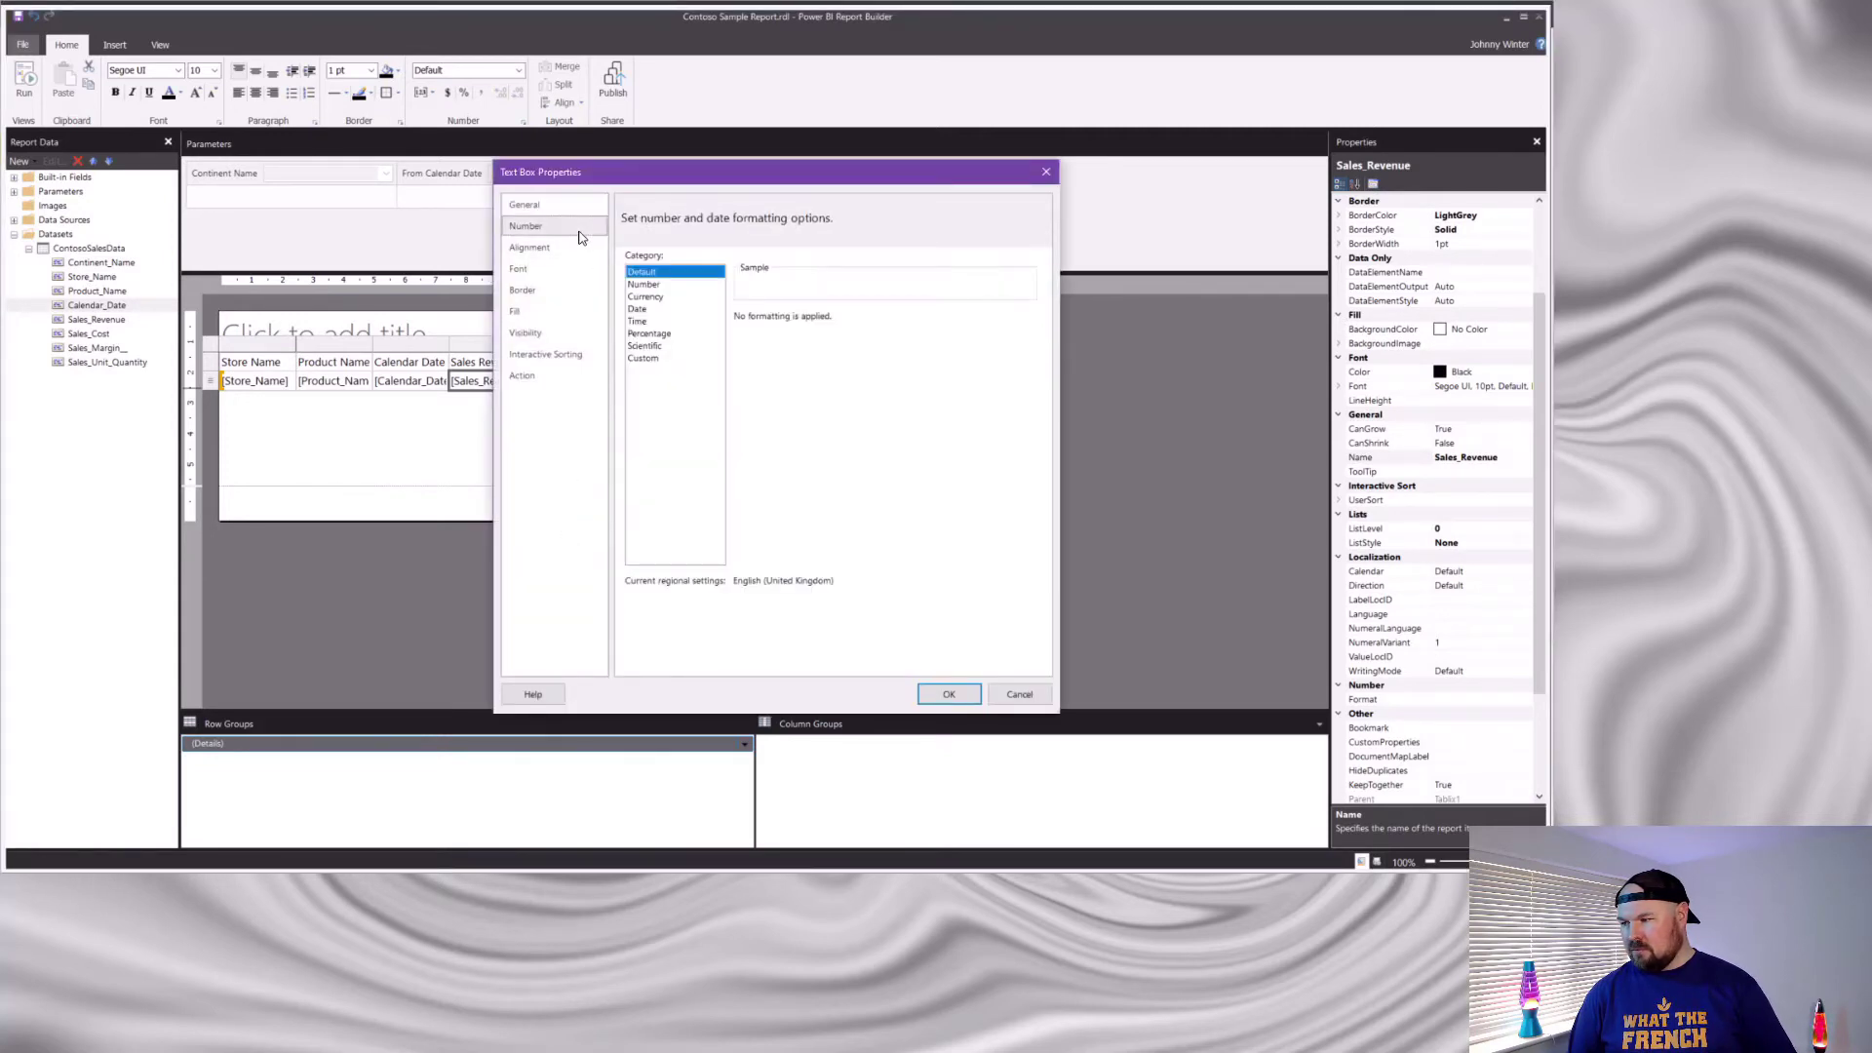
pyautogui.click(667, 297)
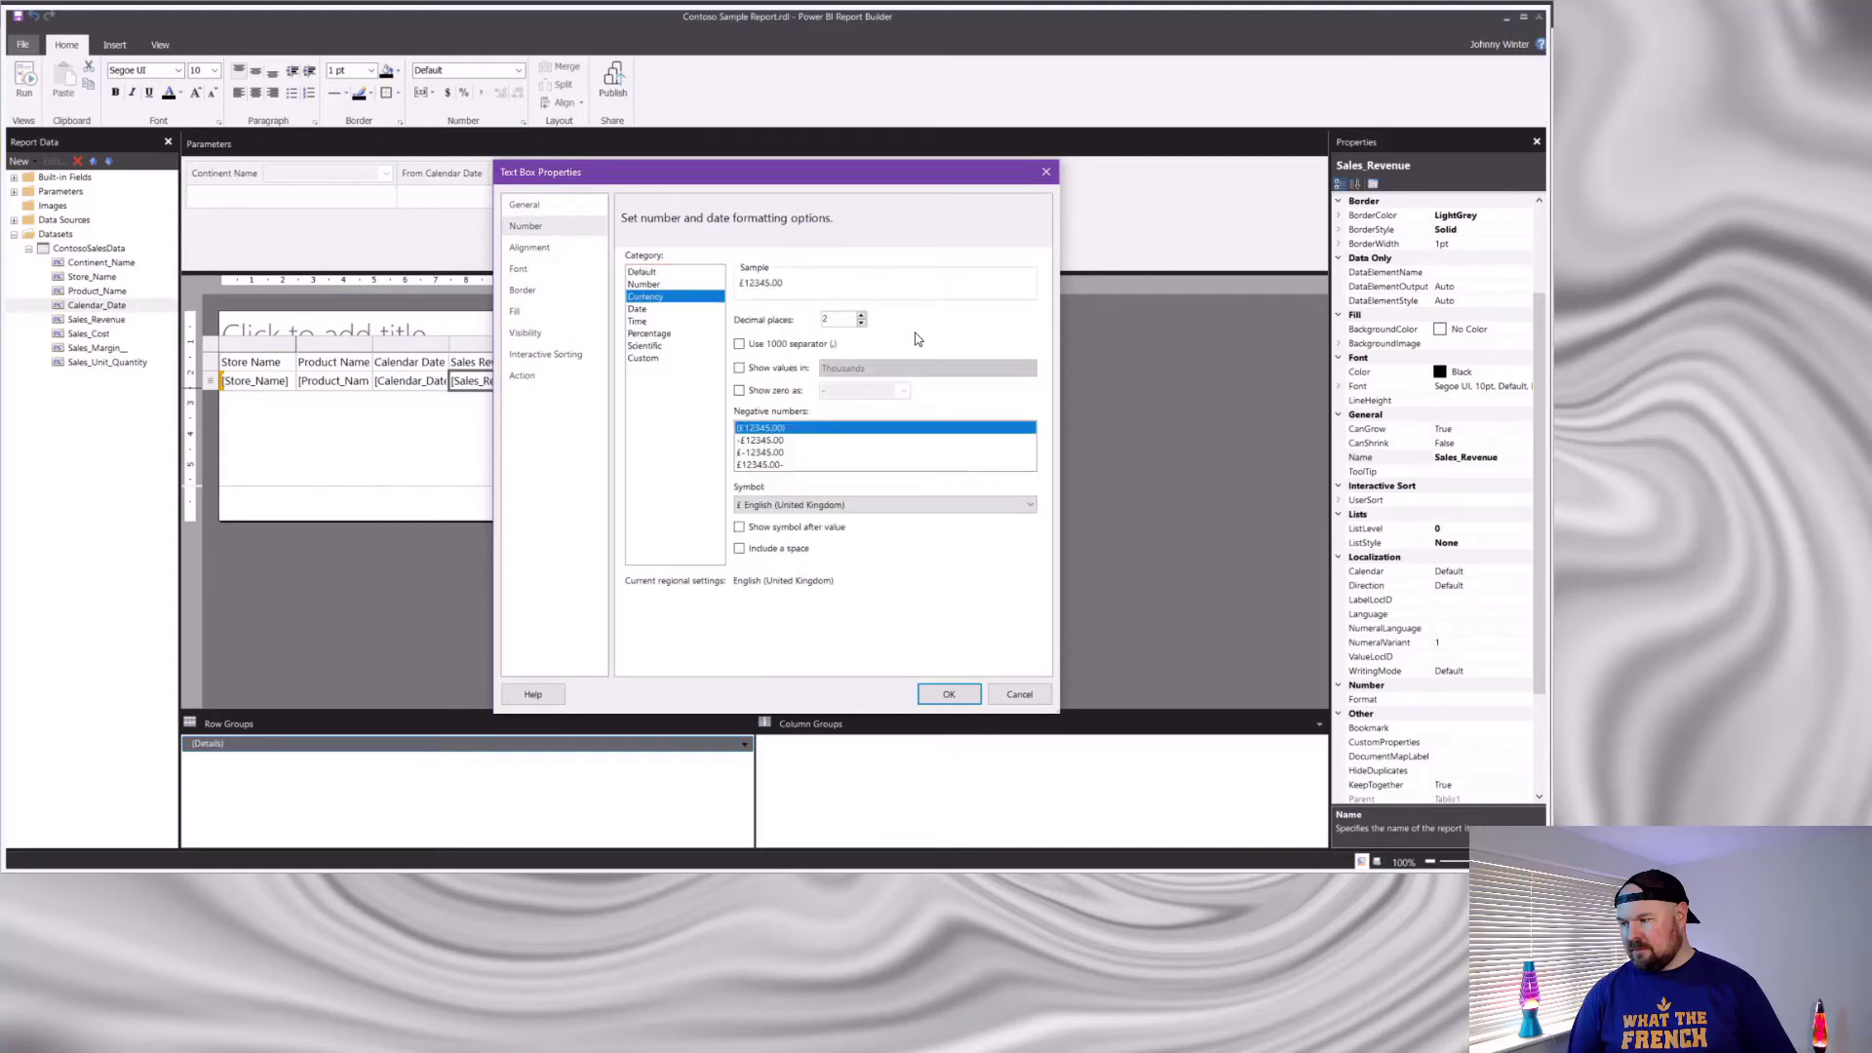
pyautogui.click(861, 323)
pyautogui.click(861, 322)
pyautogui.click(740, 346)
pyautogui.click(770, 441)
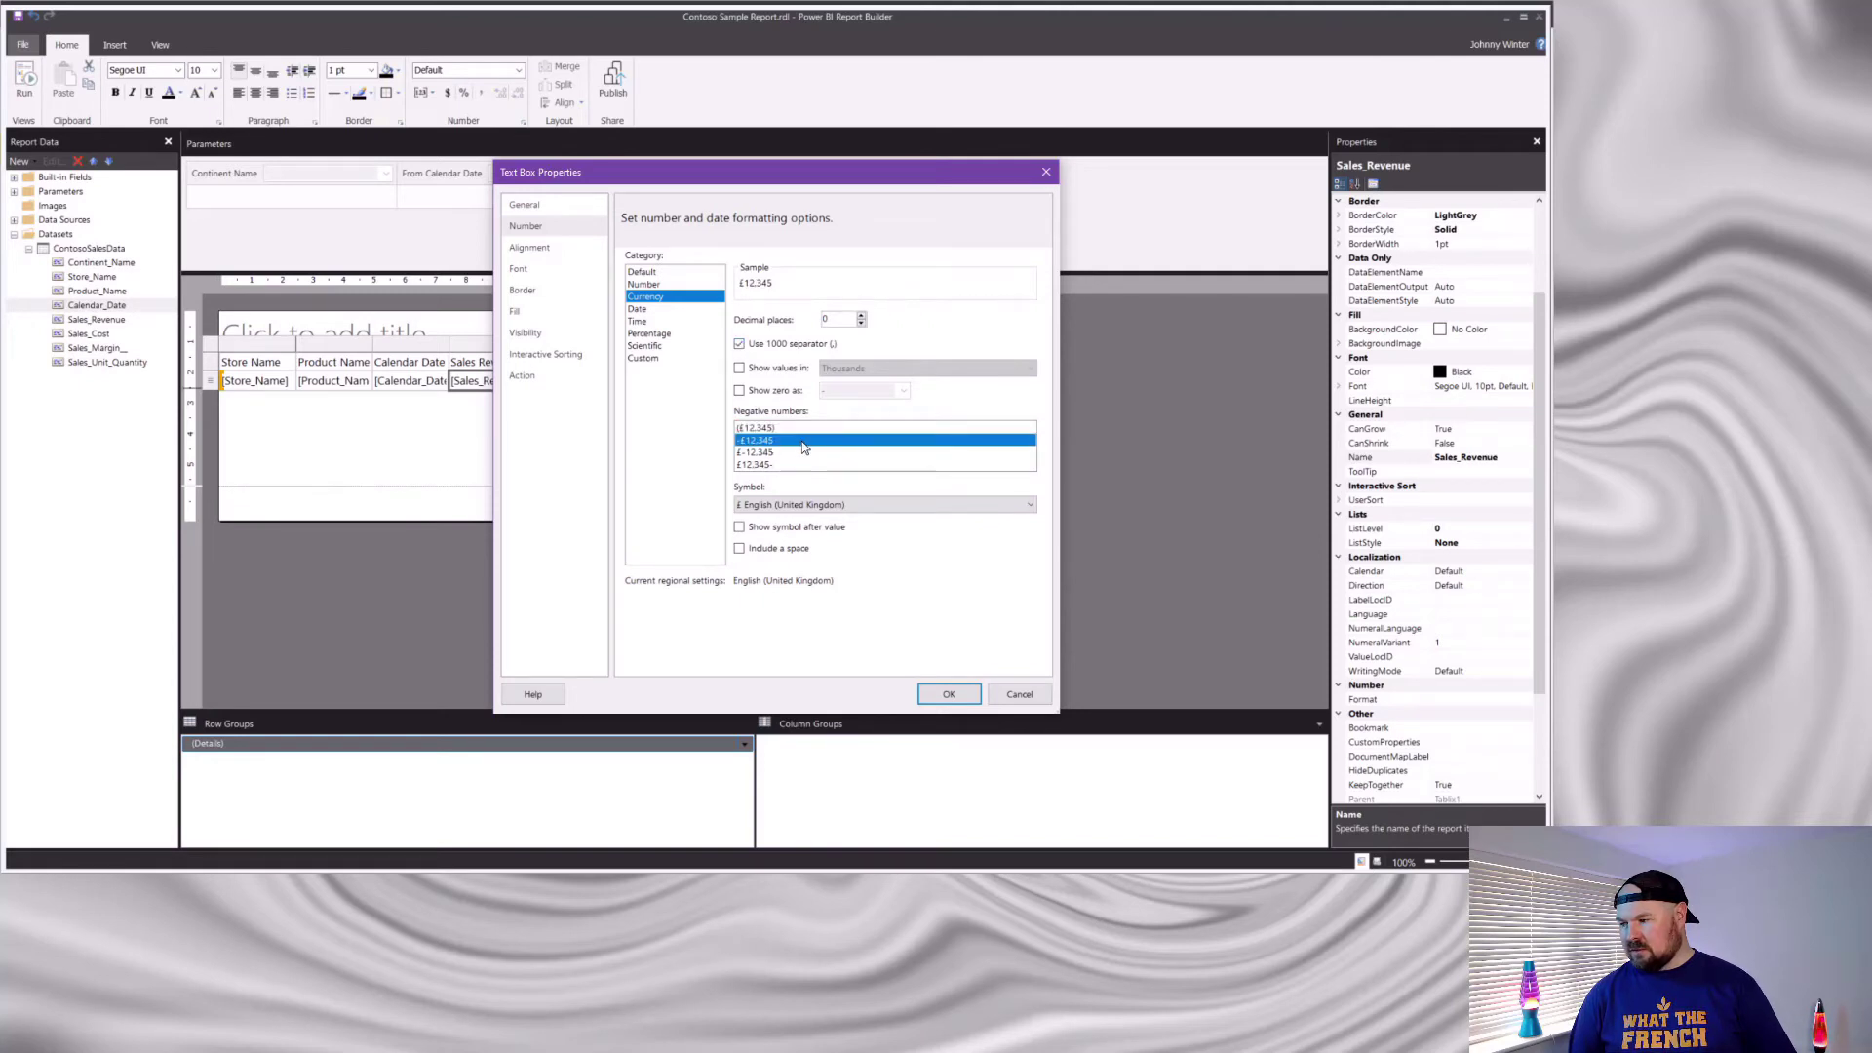
pyautogui.click(948, 696)
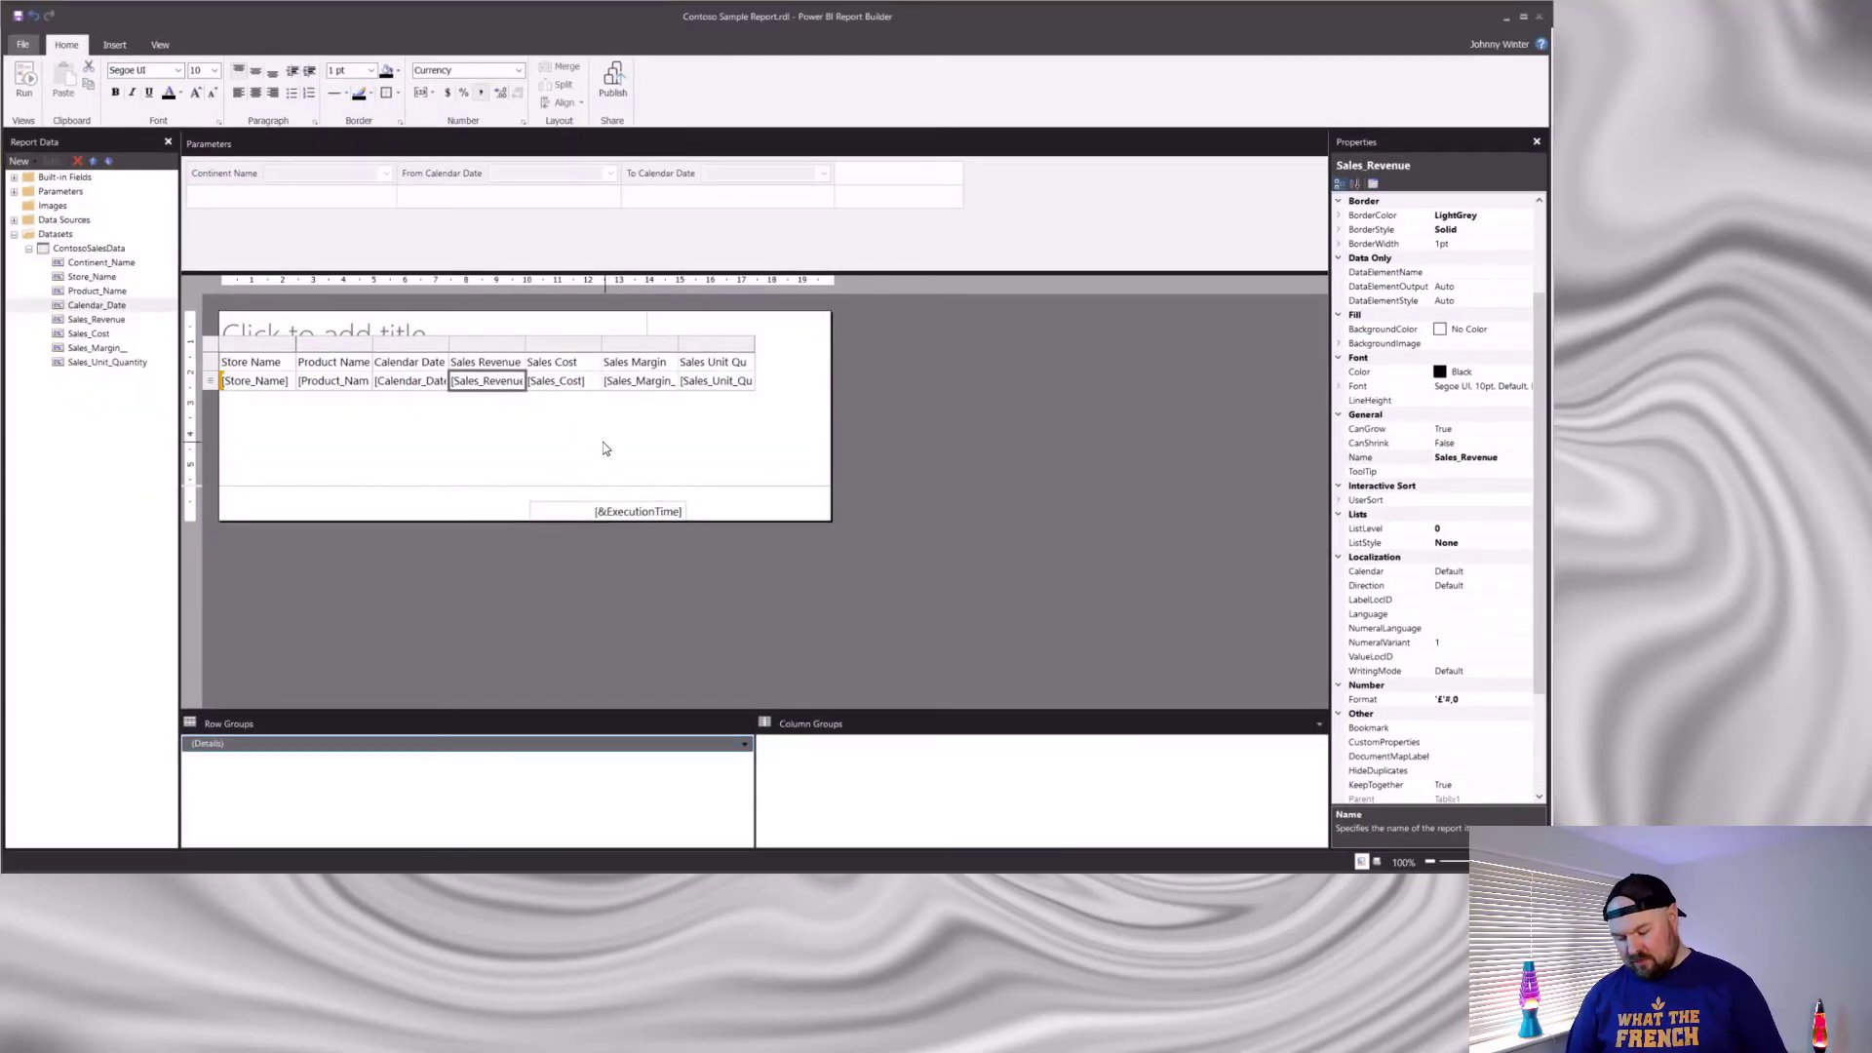
pyautogui.keyDown('ctrl'); pyautogui.click(589, 390); pyautogui.keyUp('ctrl')
pyautogui.rightClick(589, 390)
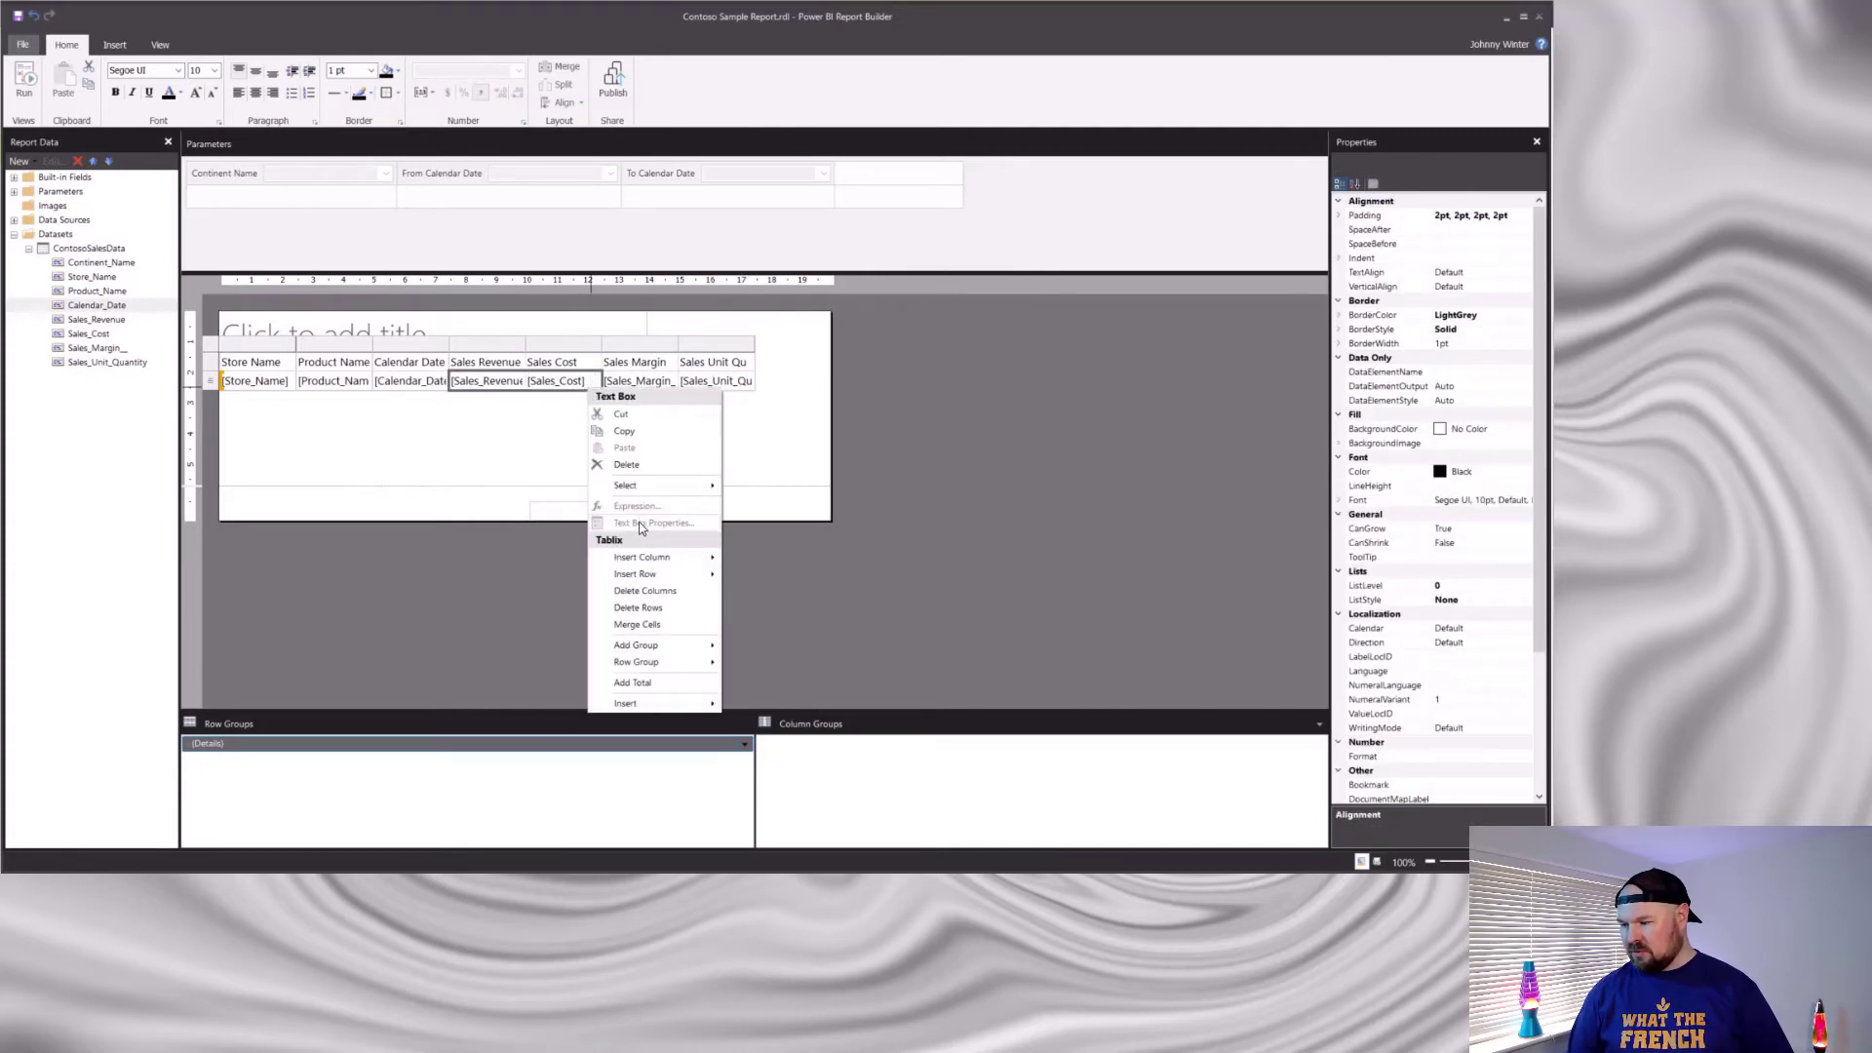
pyautogui.click(551, 441)
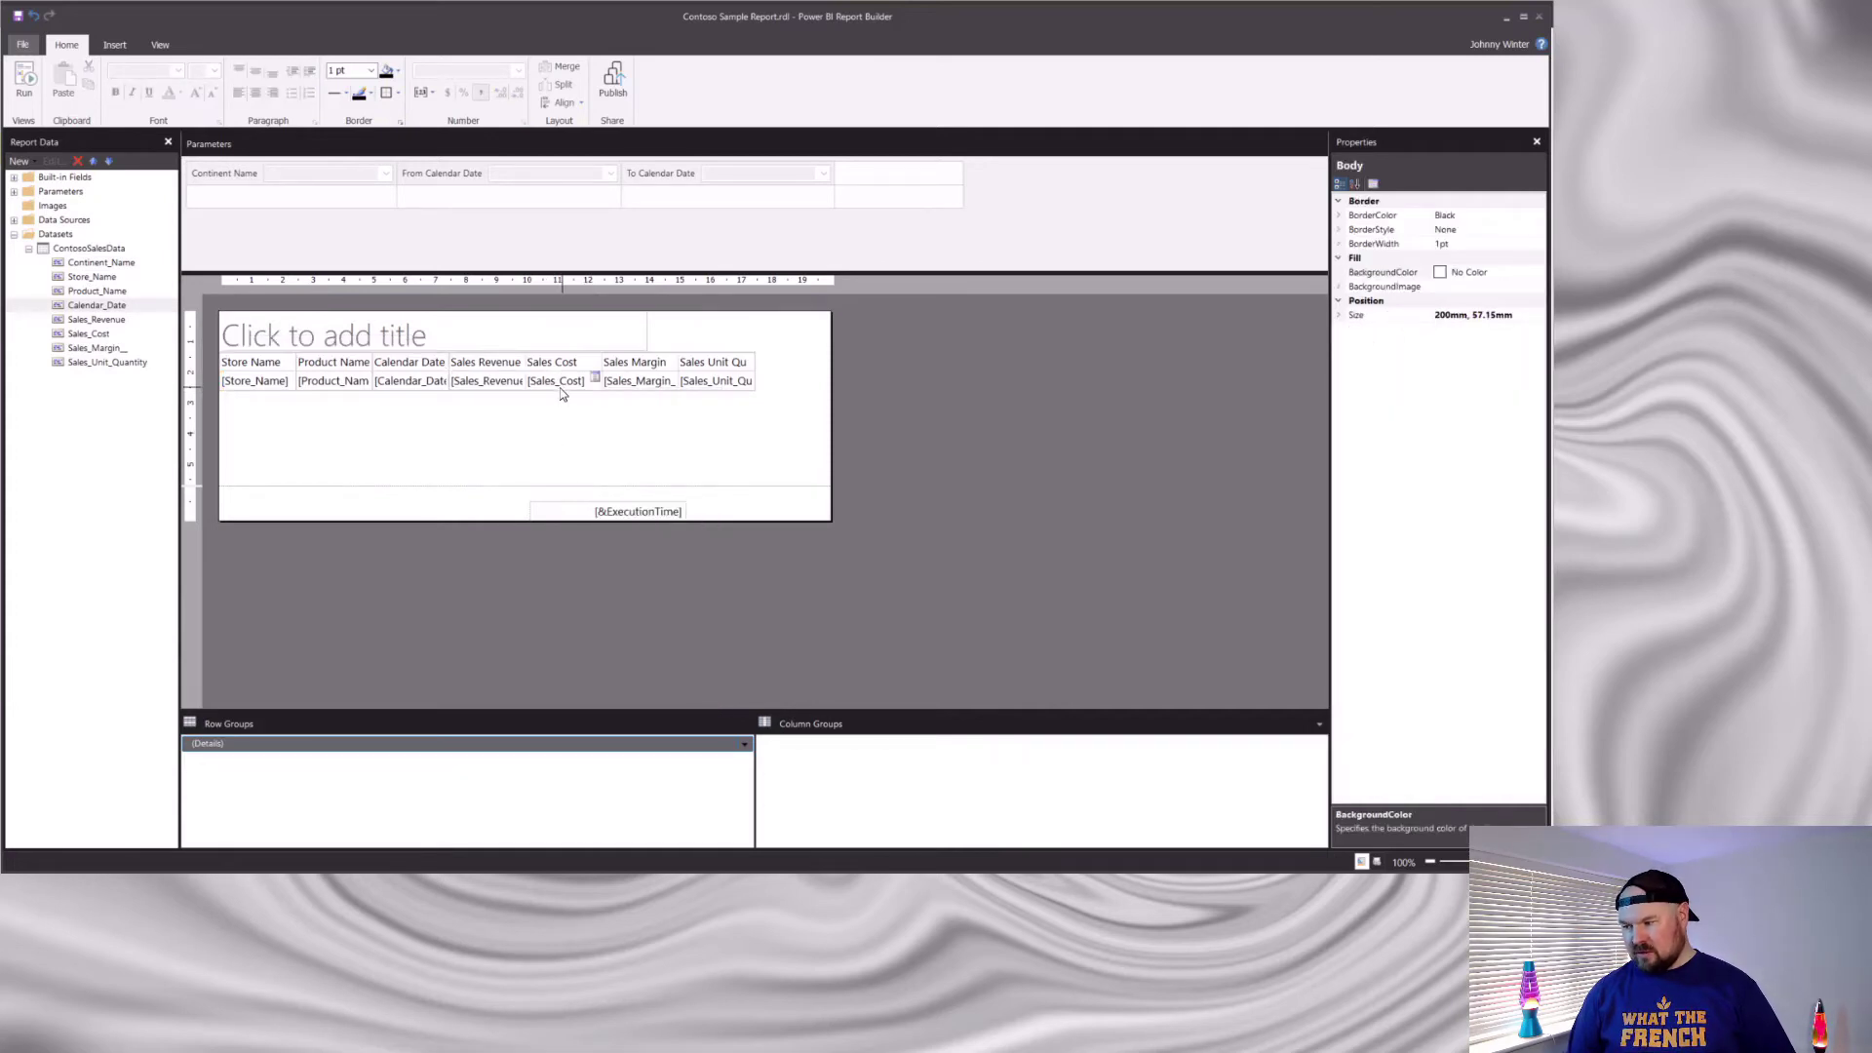
pyautogui.click(562, 394)
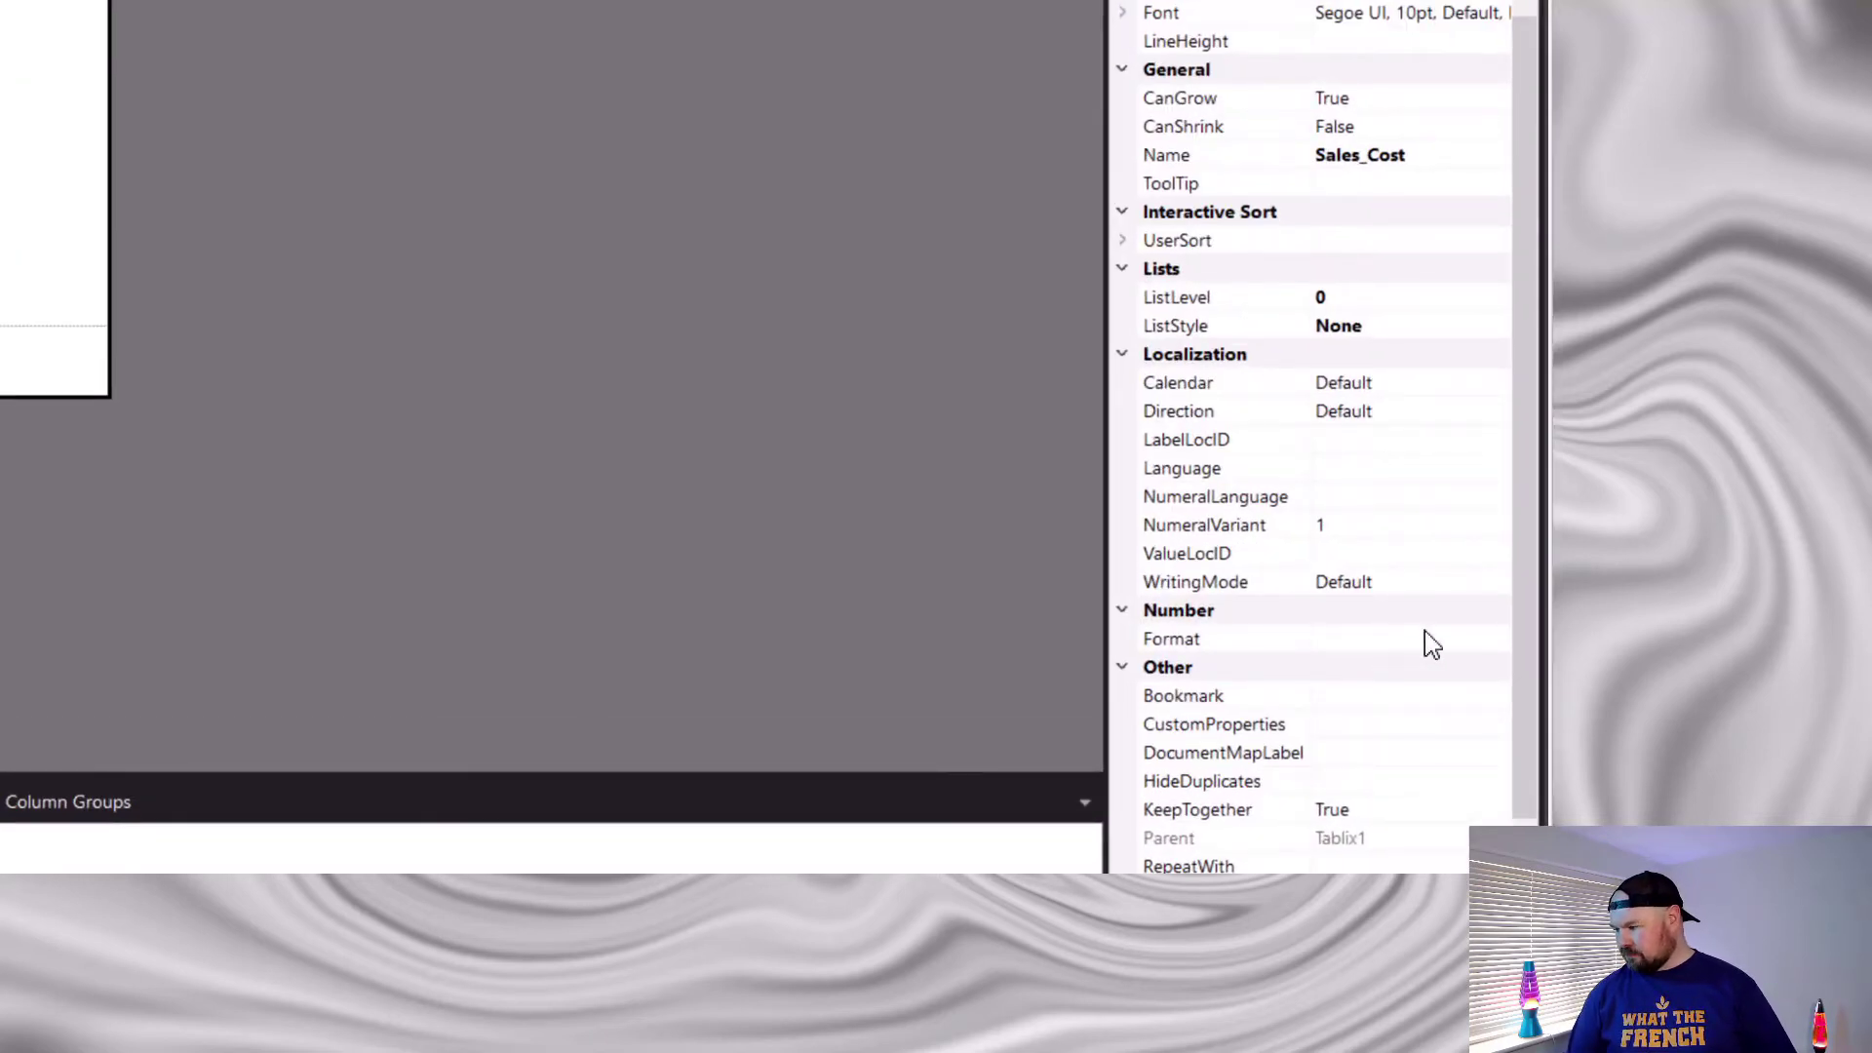
pyautogui.click(1444, 640)
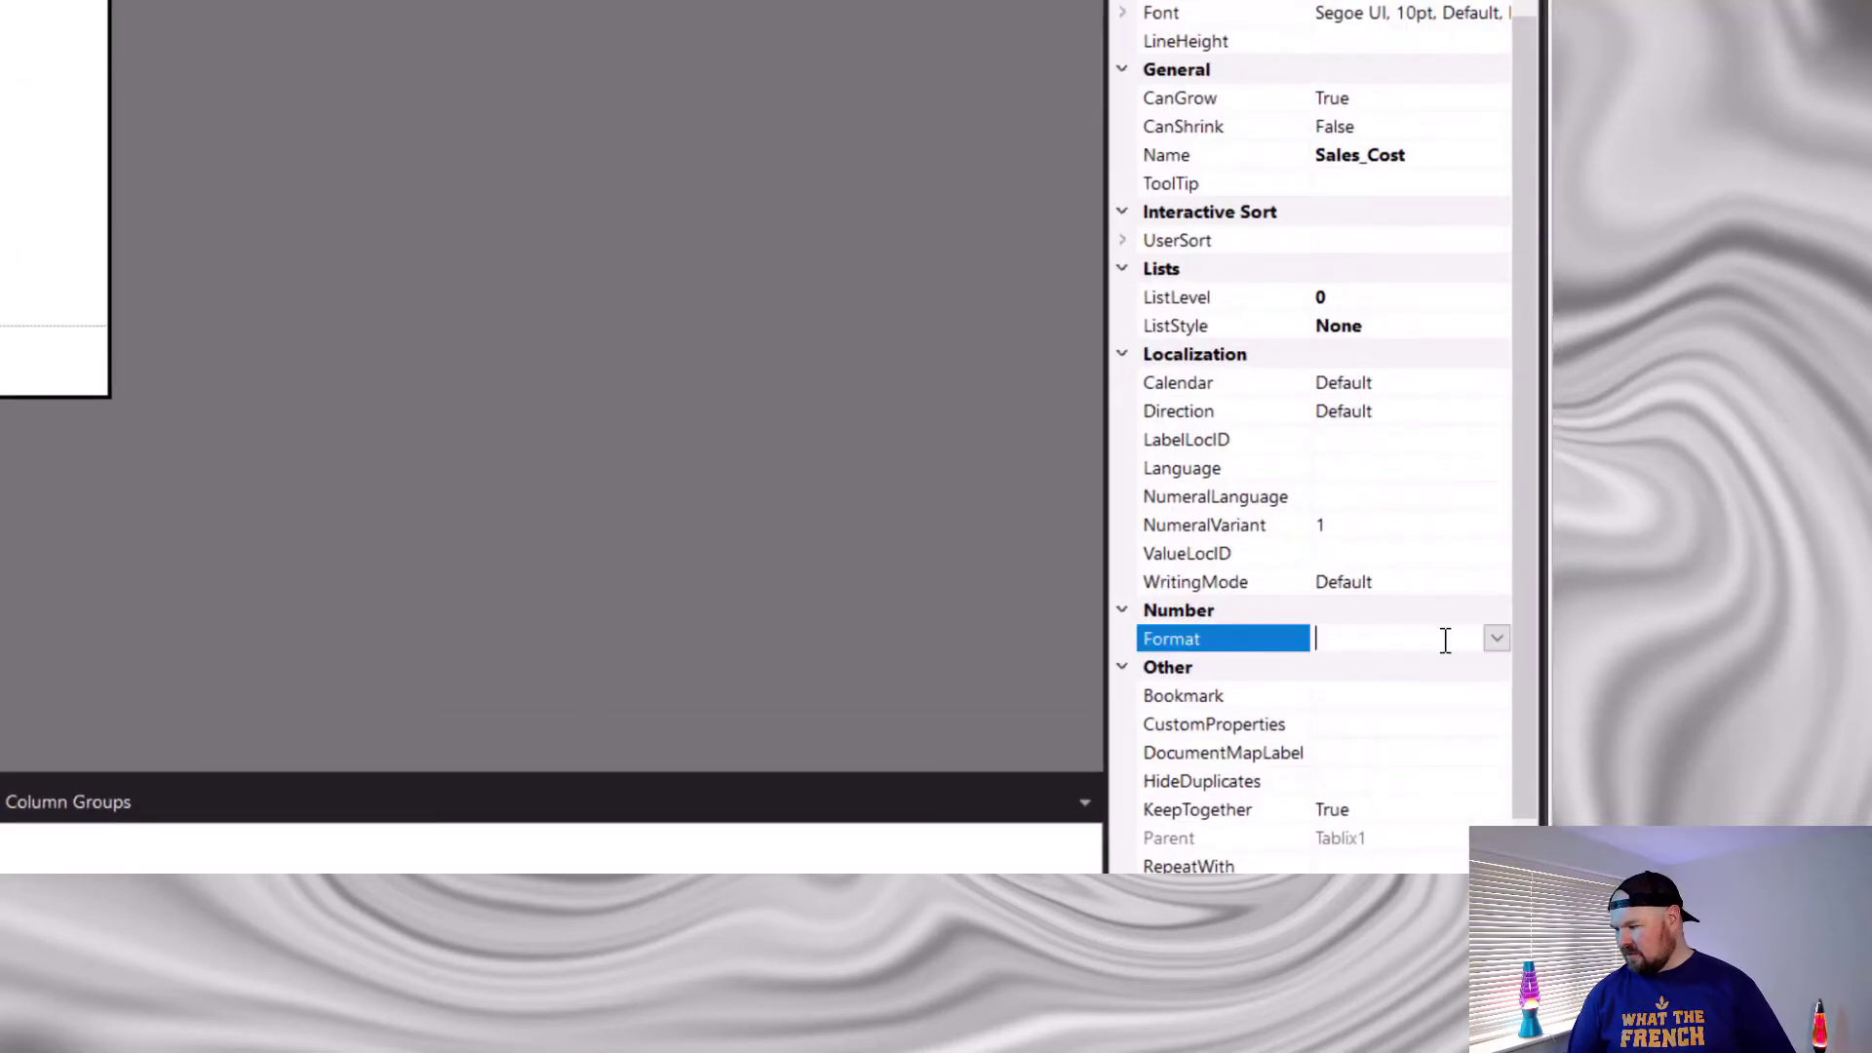
pyautogui.click(1495, 640)
pyautogui.click(1402, 663)
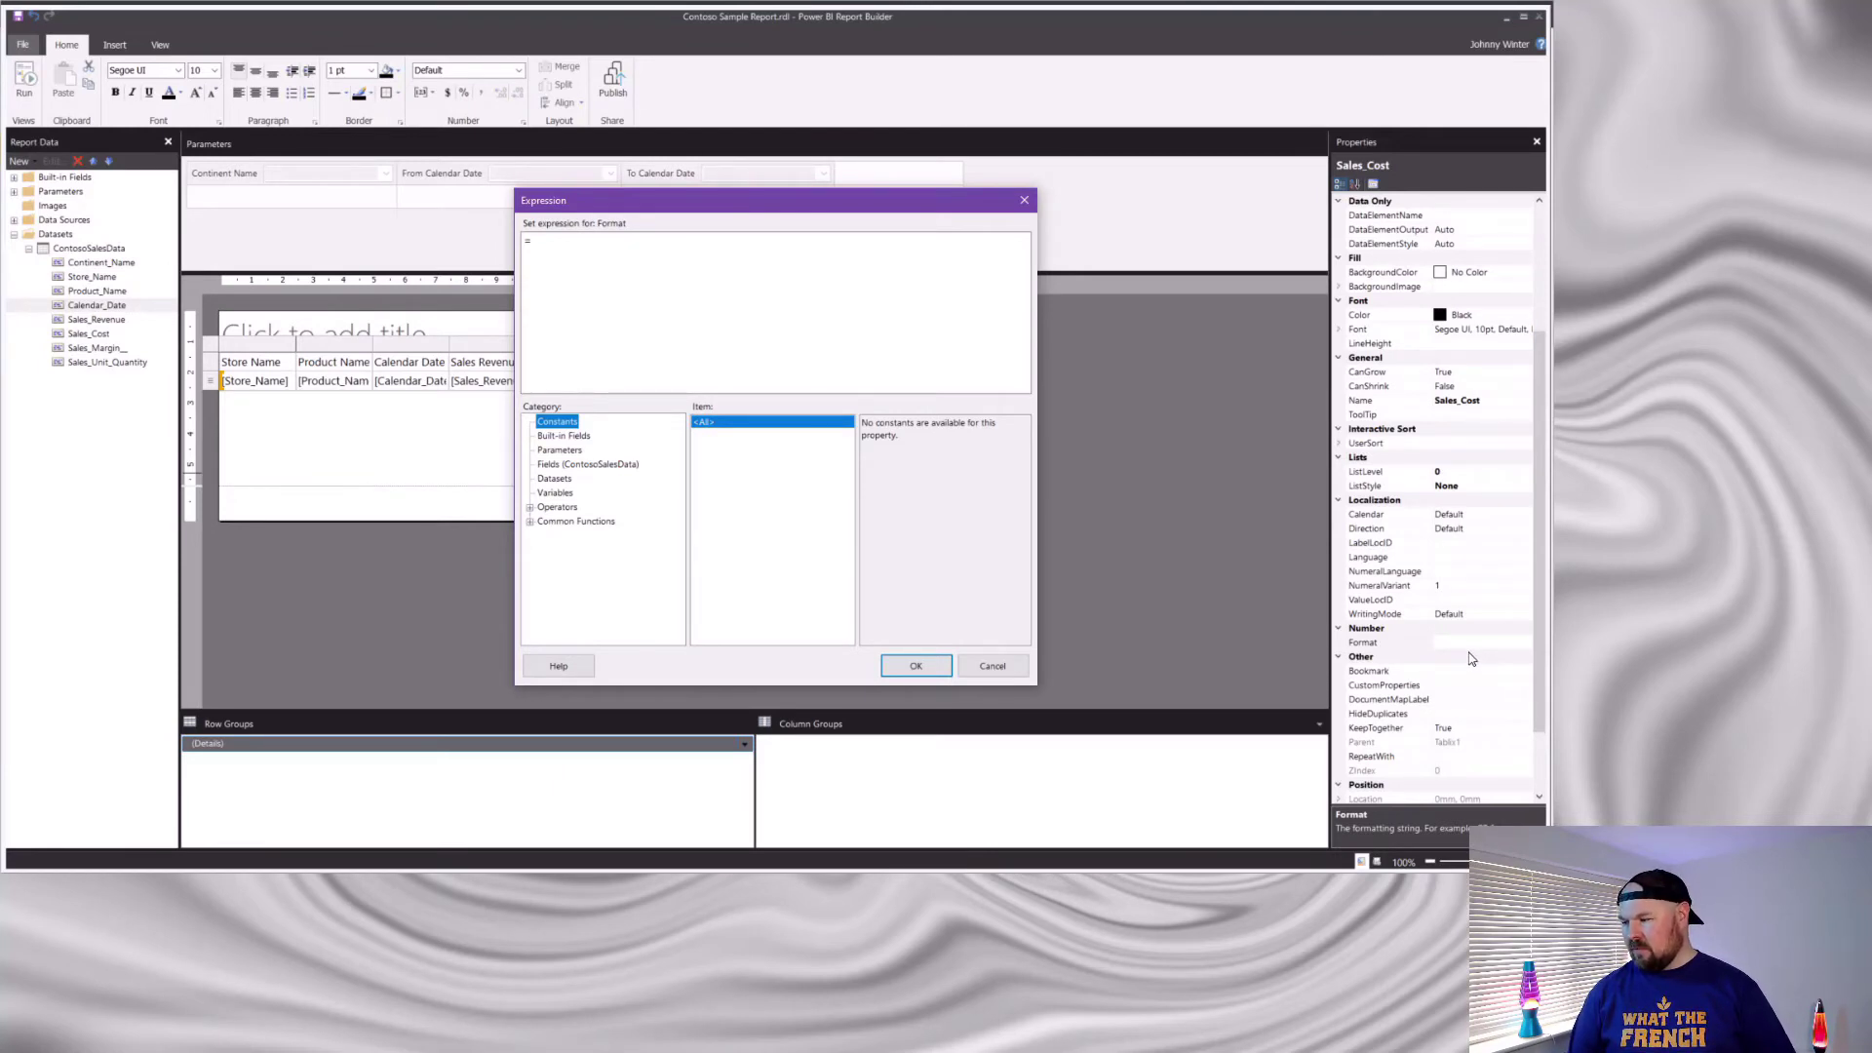
pyautogui.click(1012, 671)
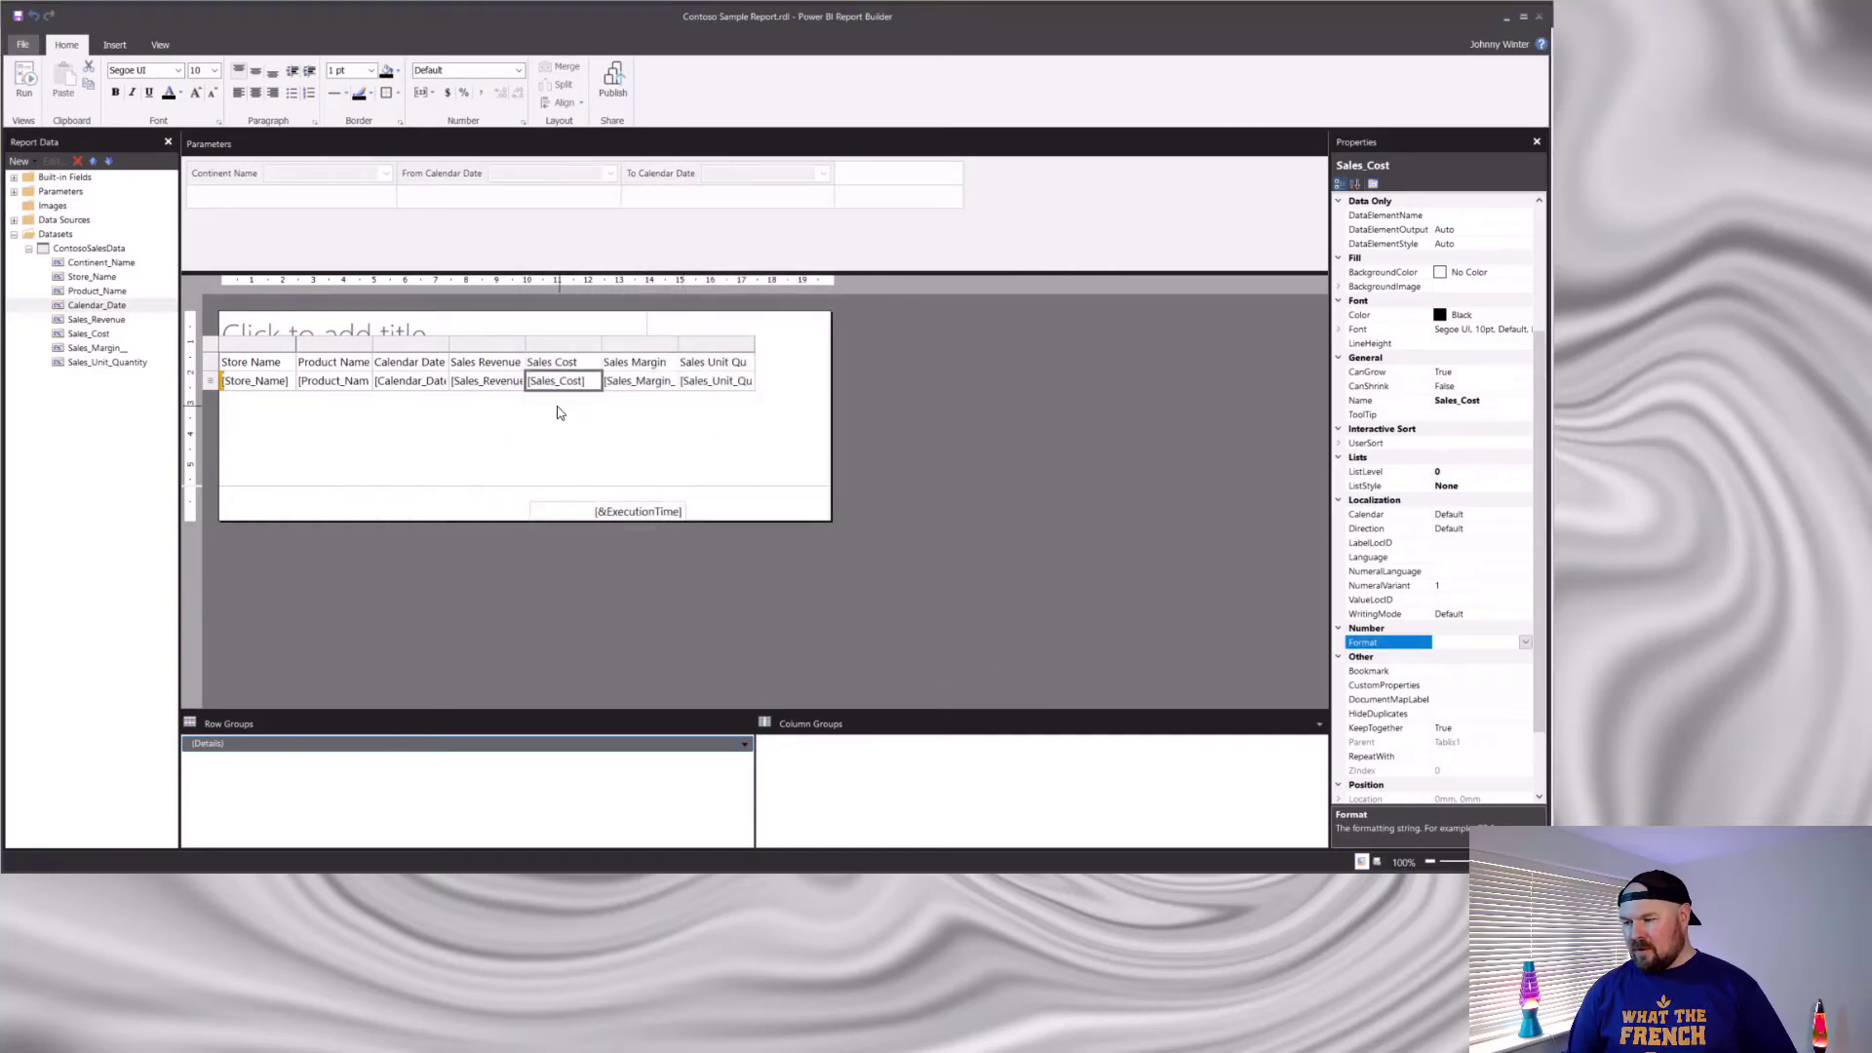
pyautogui.click(485, 392)
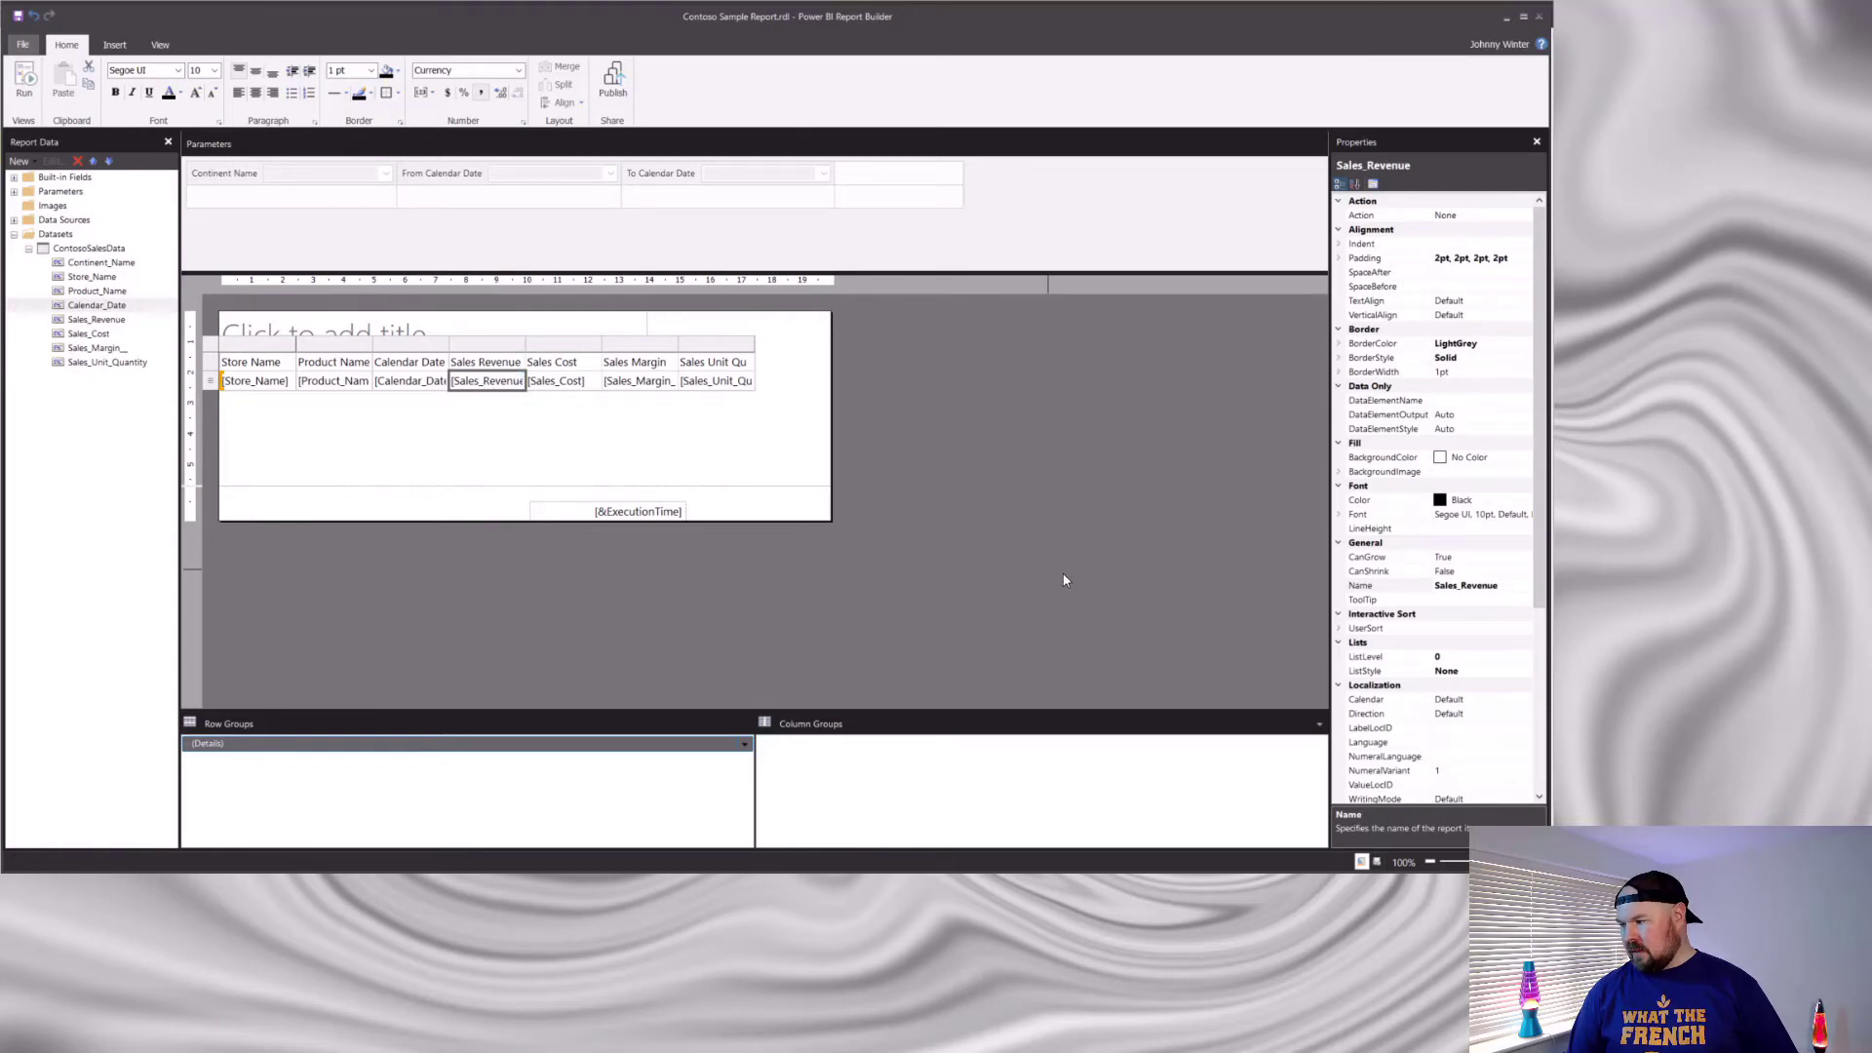
pyautogui.scroll(-4, 1515, 563)
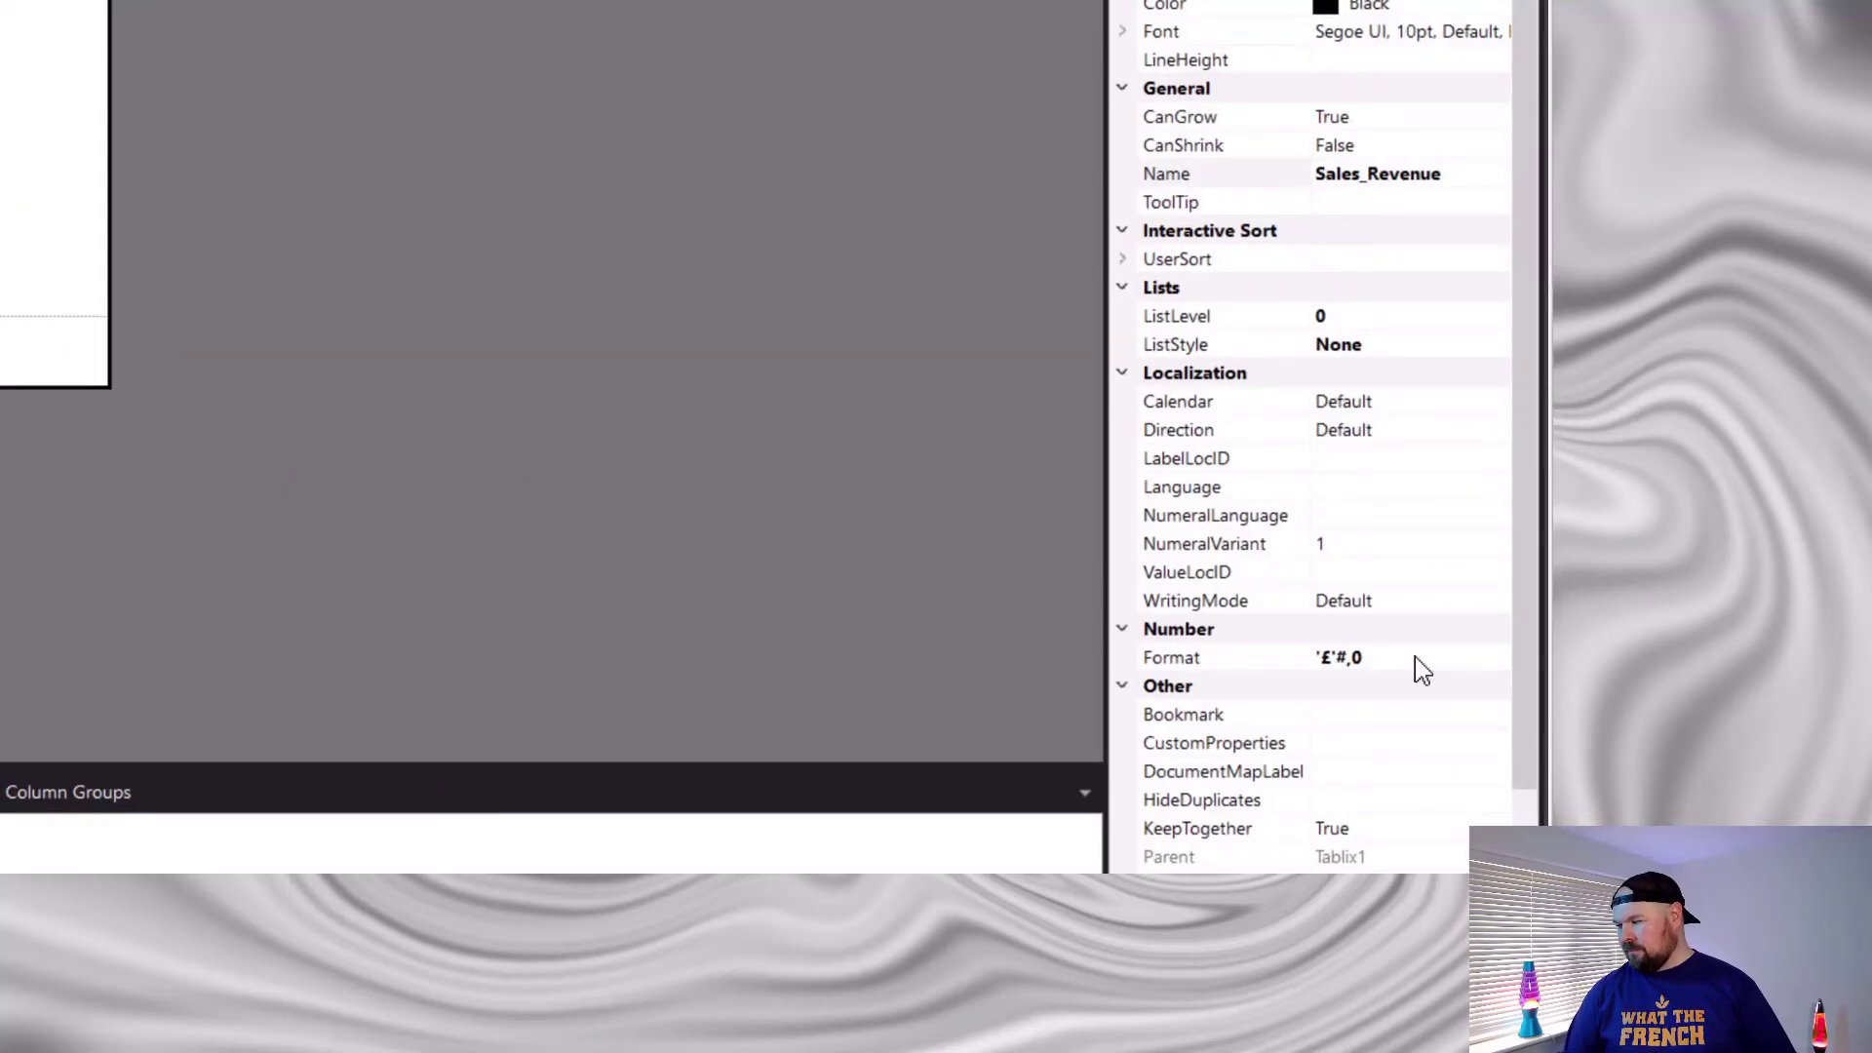
pyautogui.click(1413, 657)
pyautogui.click(1494, 657)
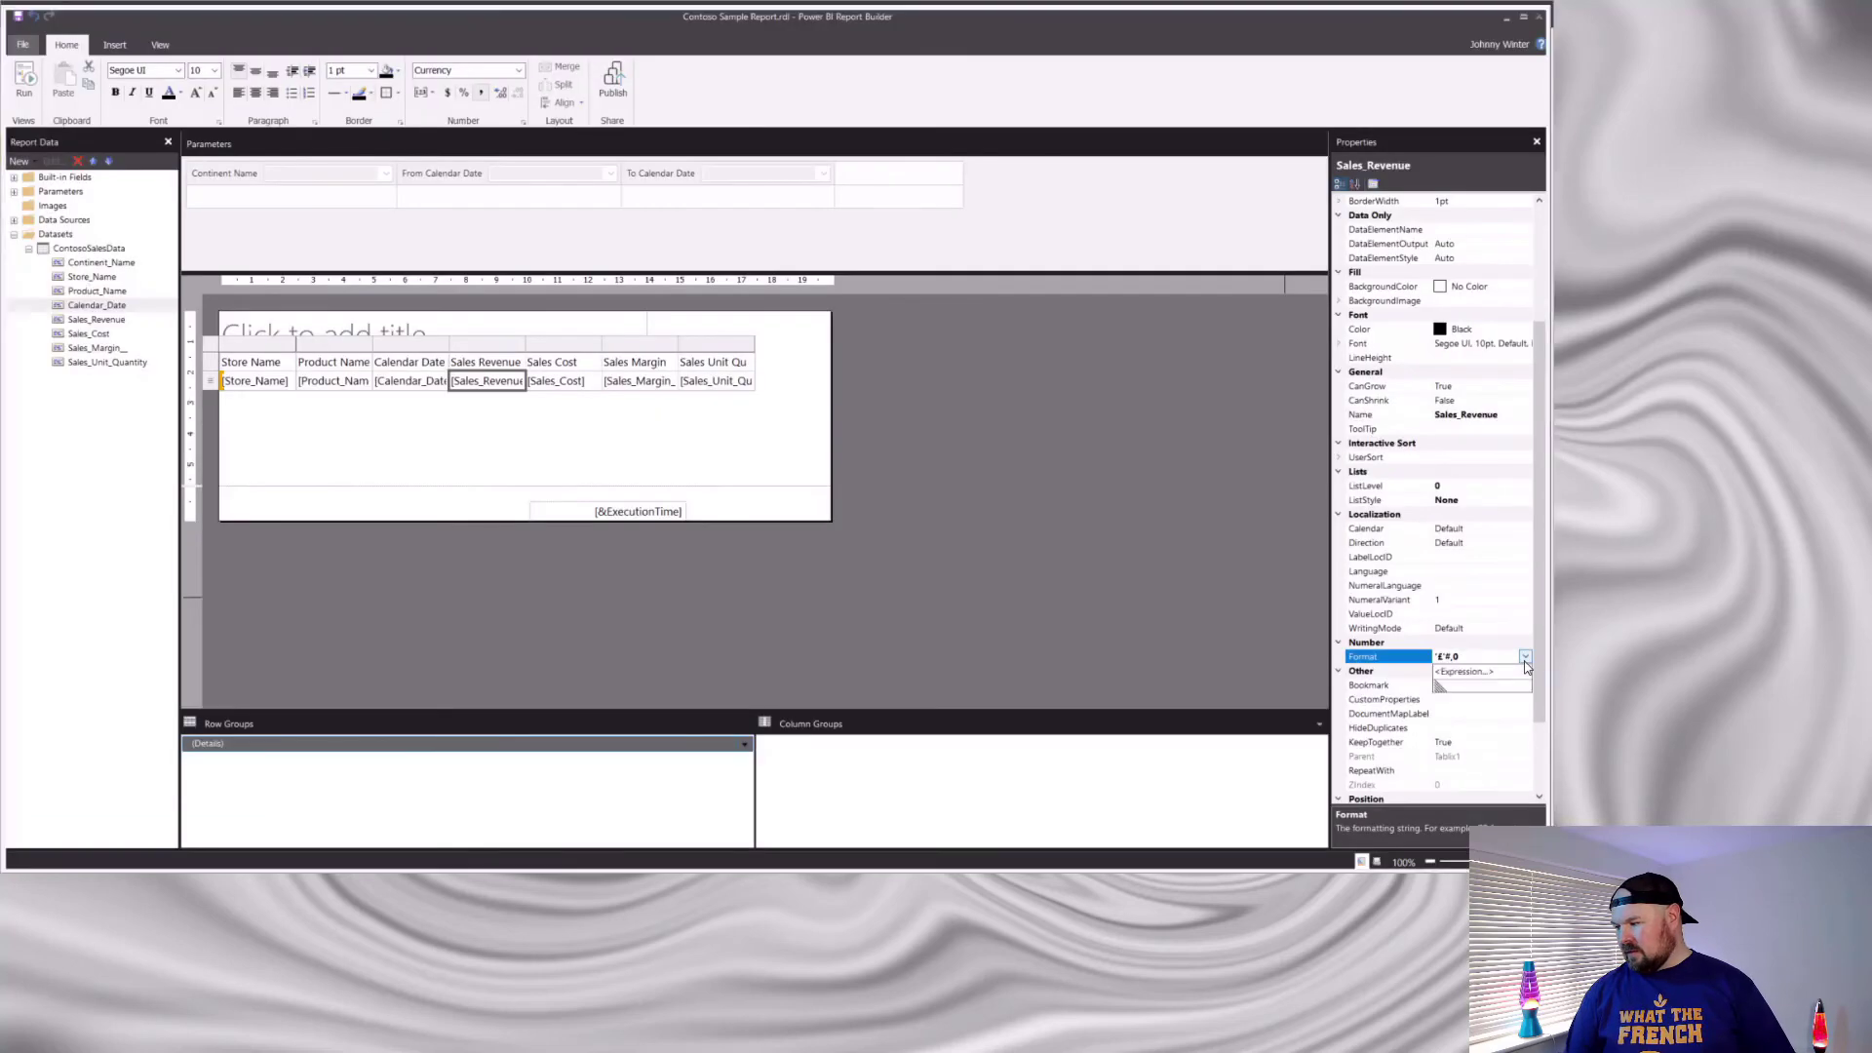
pyautogui.click(1512, 673)
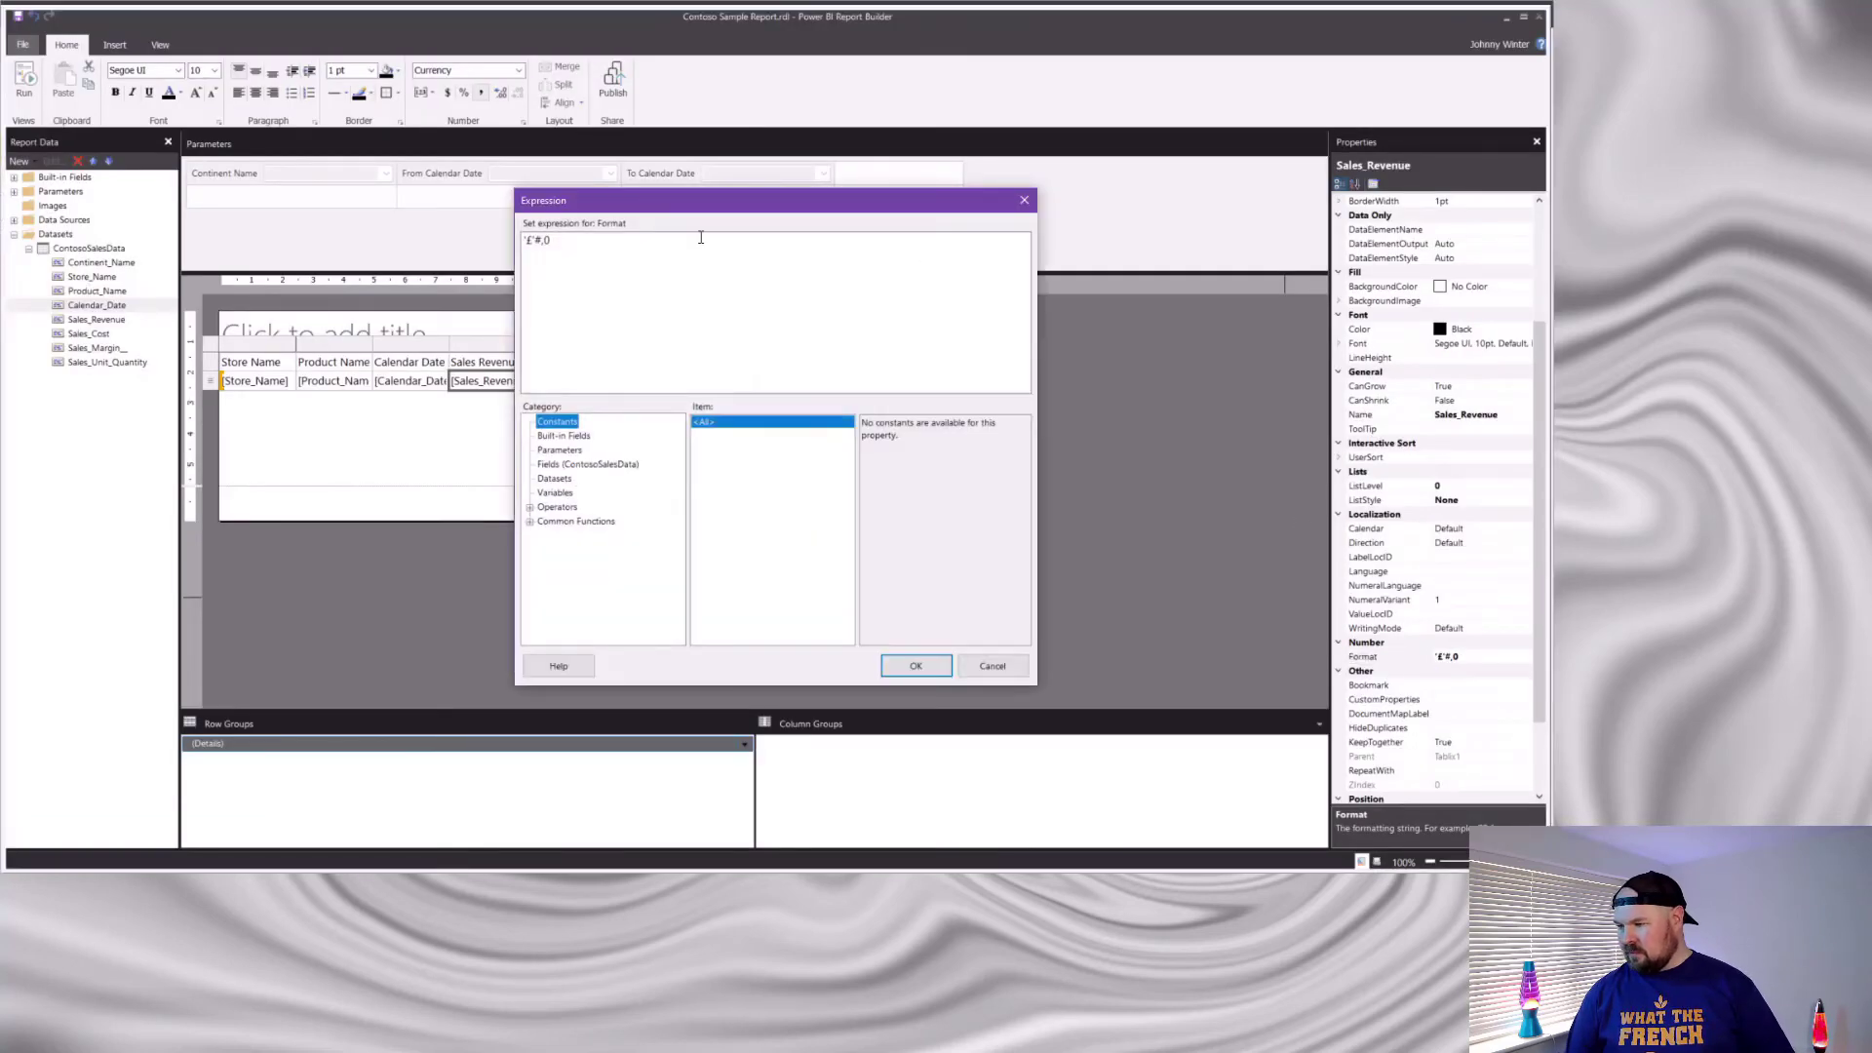
pyautogui.moveTo(591, 243); pyautogui.dragTo(507, 247)
pyautogui.hotkey('ctrl', 'c')
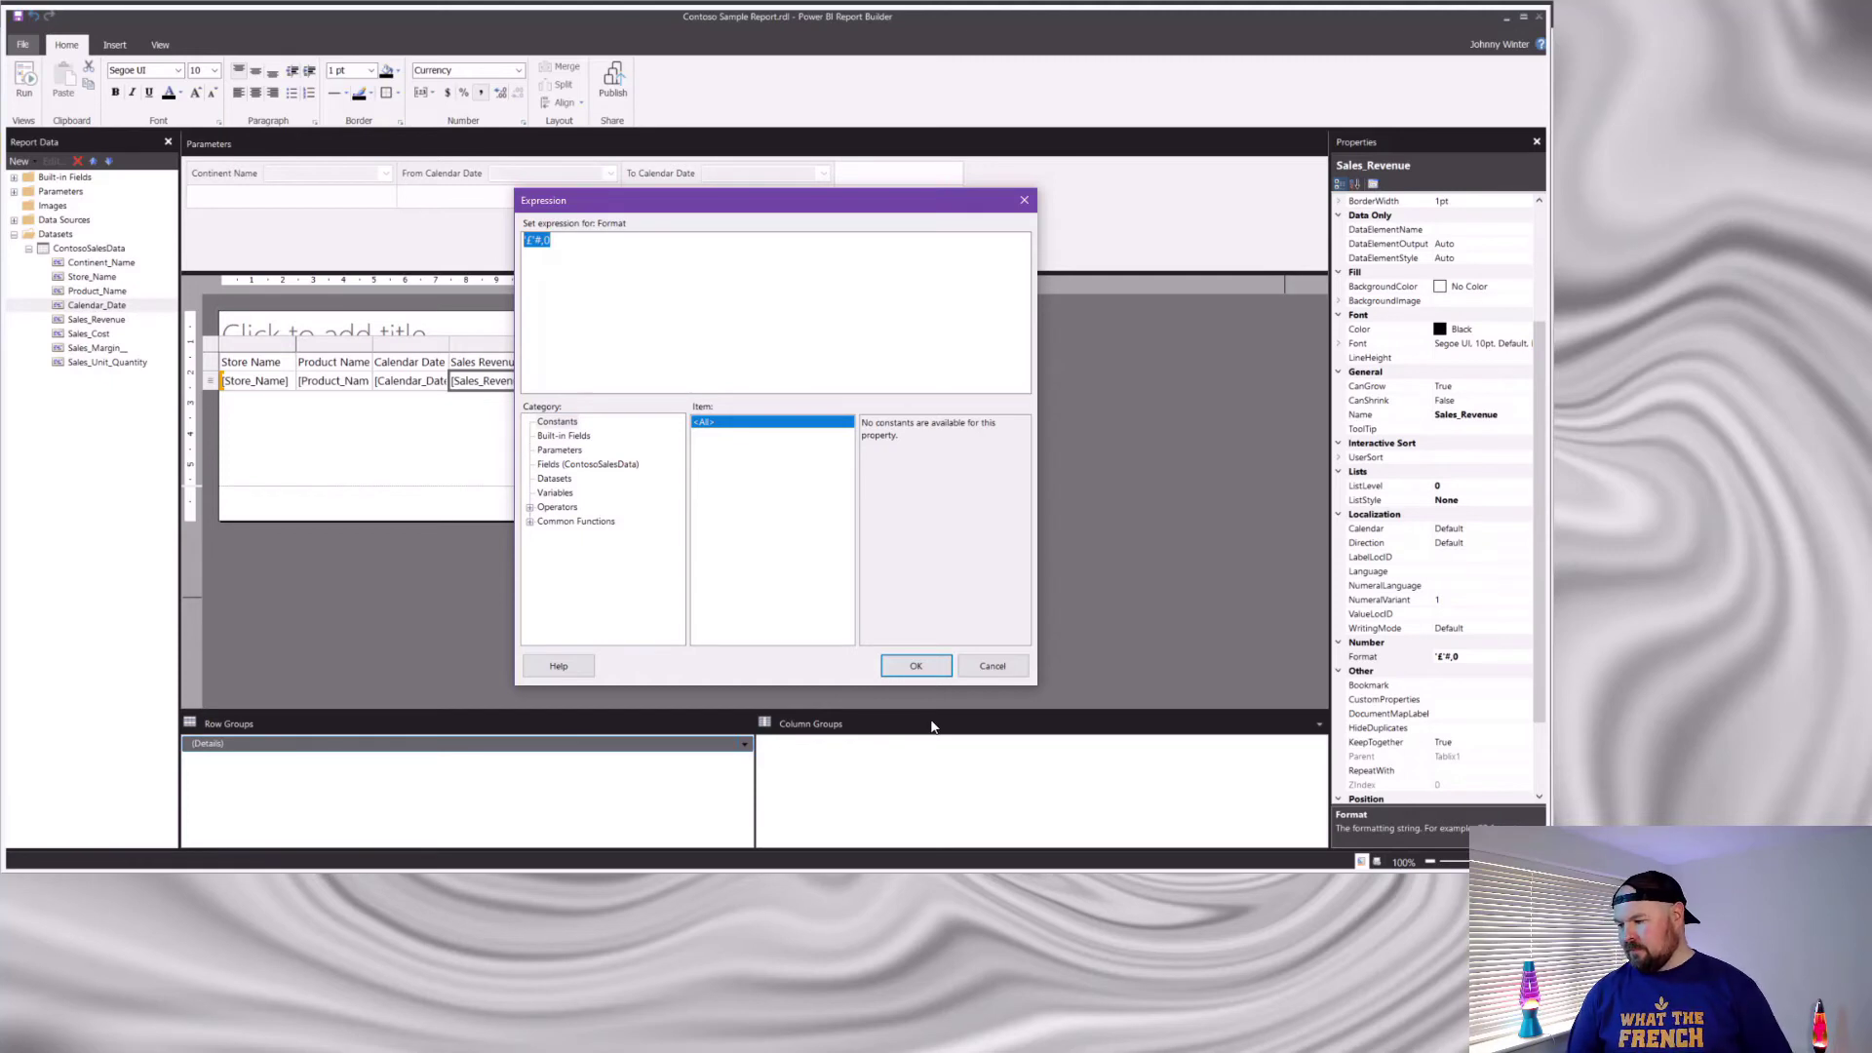
pyautogui.click(928, 670)
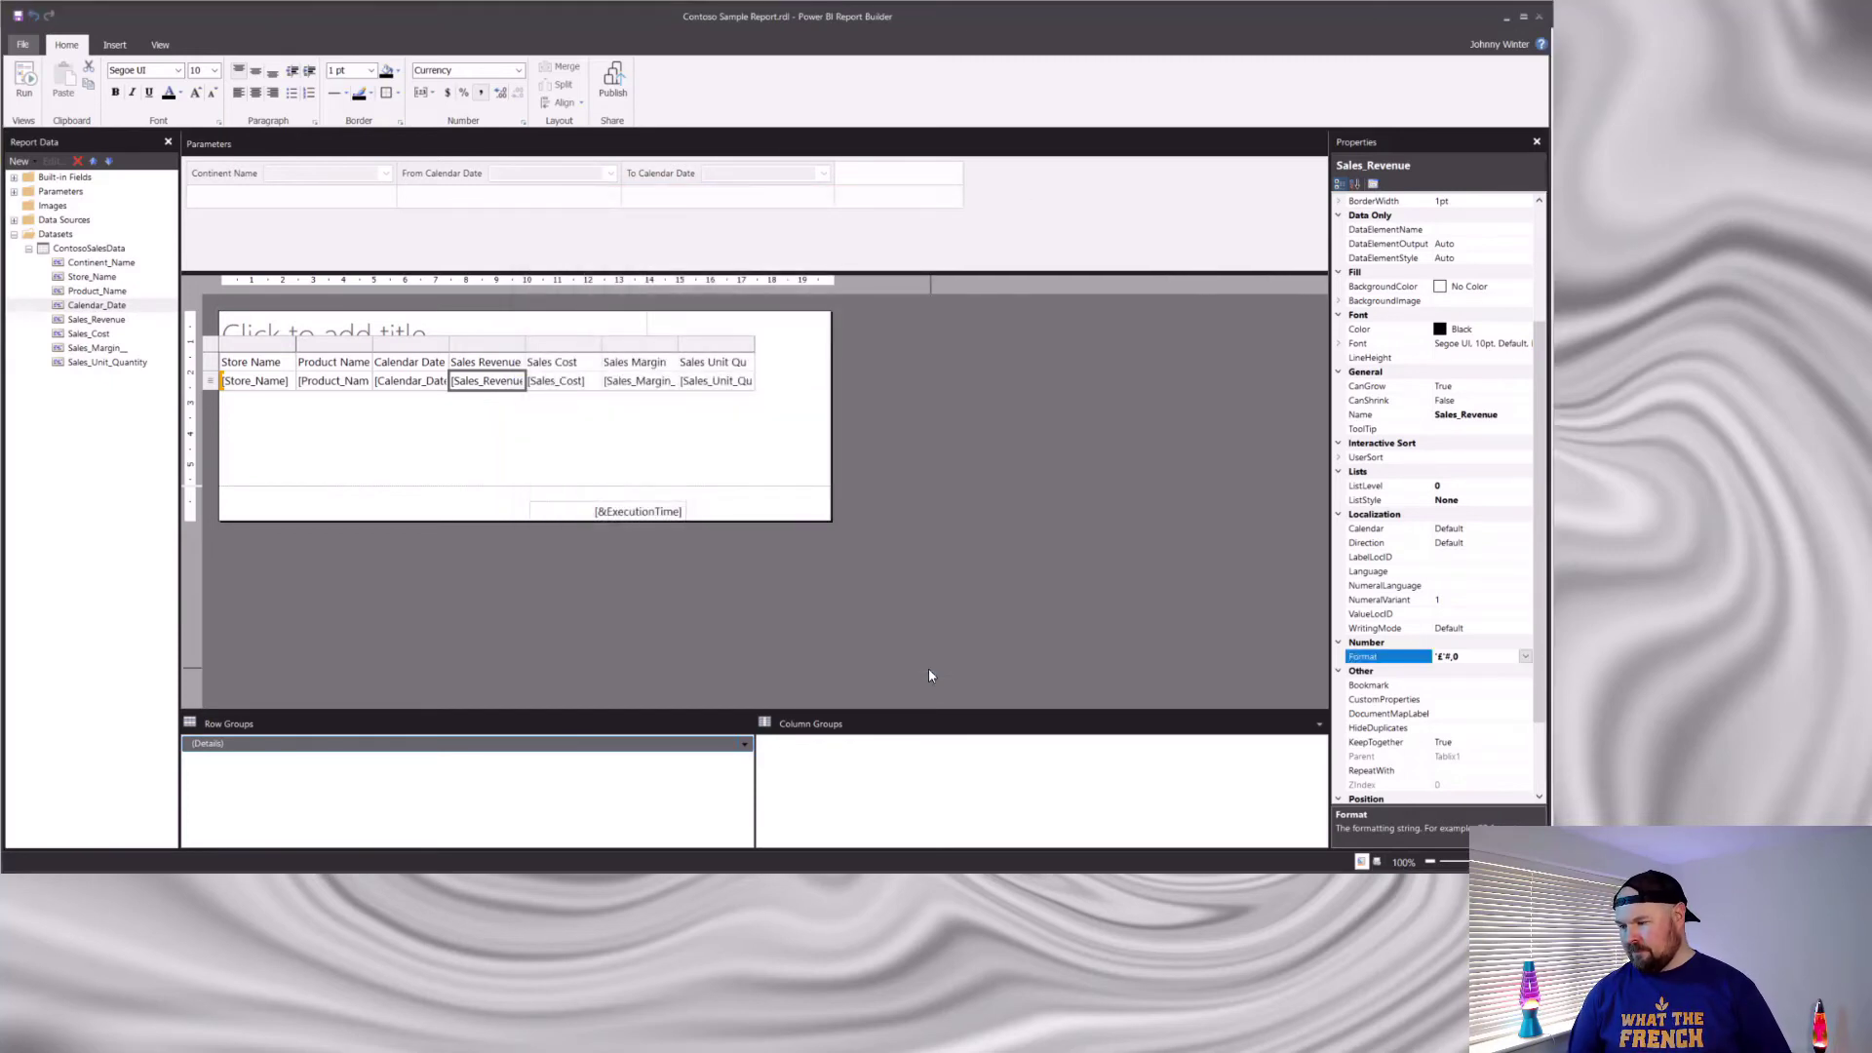
# Paste the '£'#,0 Format property into Sales Cost, Sales Margin and Sales Unit Quantity together.
pyautogui.click(593, 386)
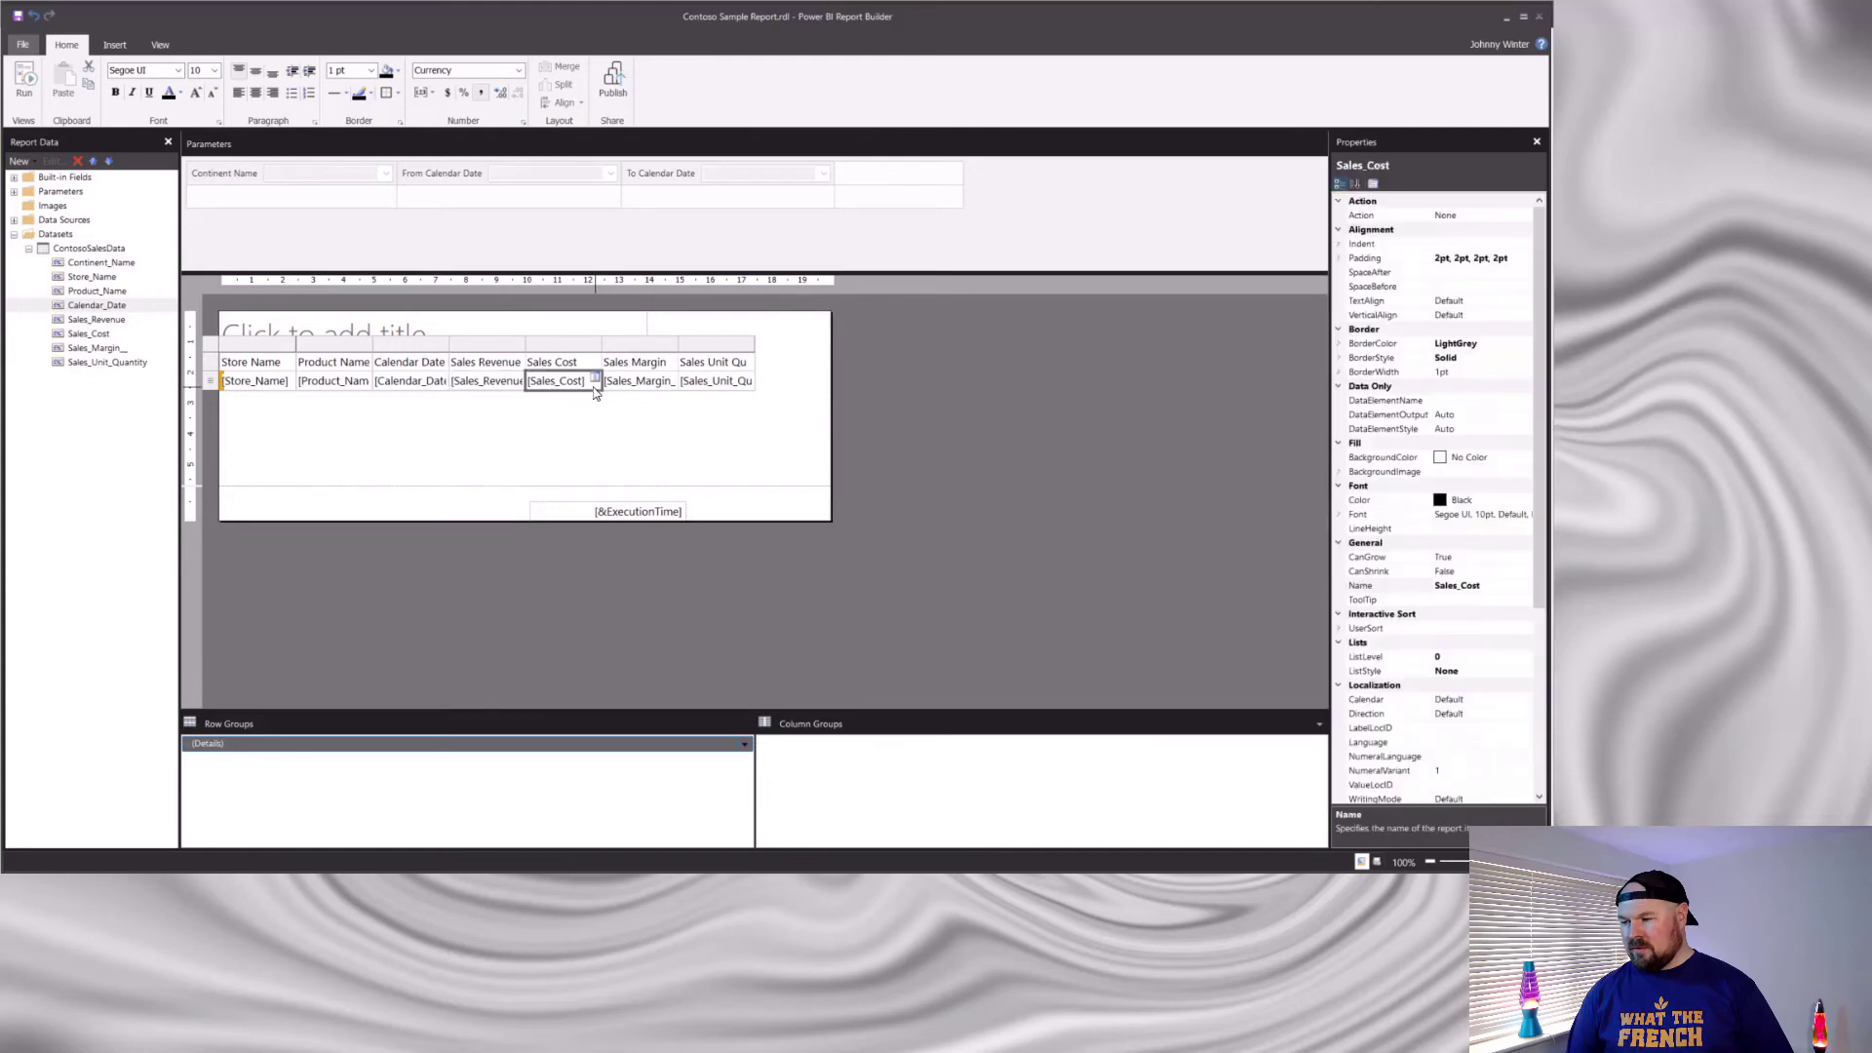
pyautogui.keyDown('shift'); pyautogui.click(737, 388); pyautogui.keyUp('shift')
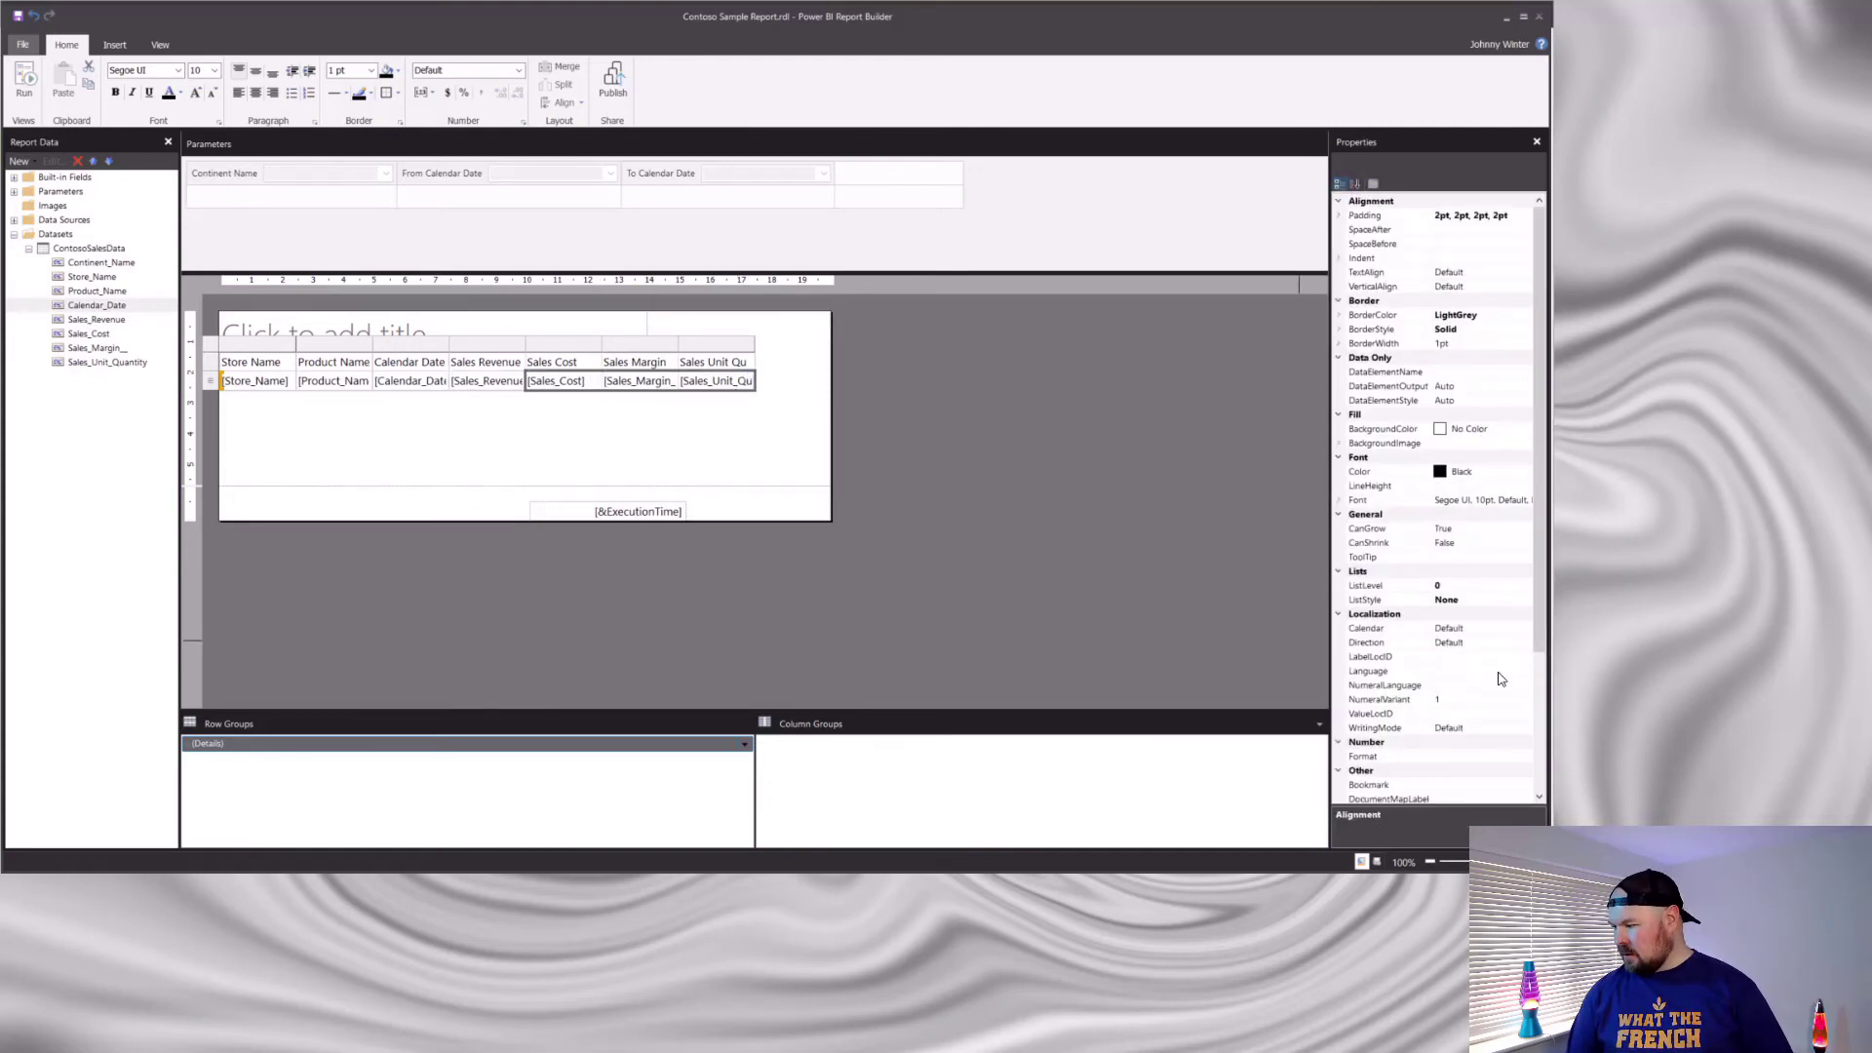
pyautogui.click(1459, 757)
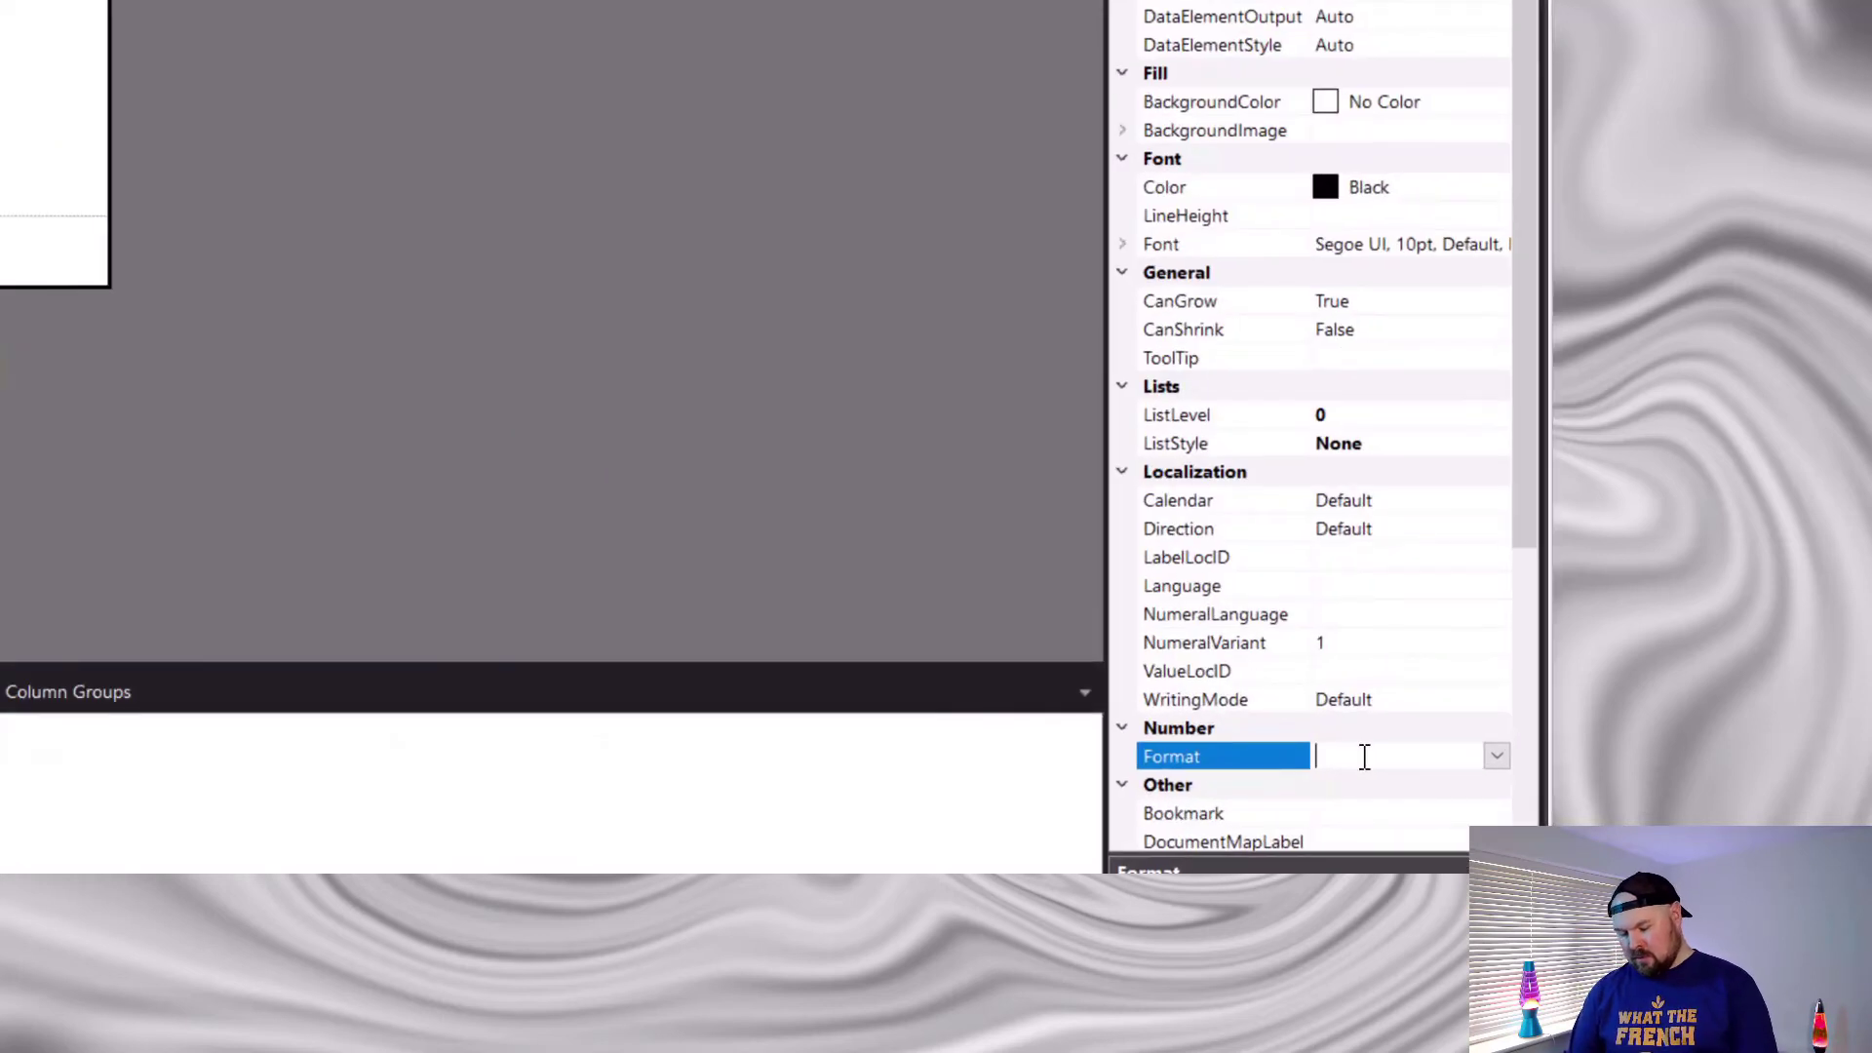
pyautogui.hotkey('ctrl', 'v')
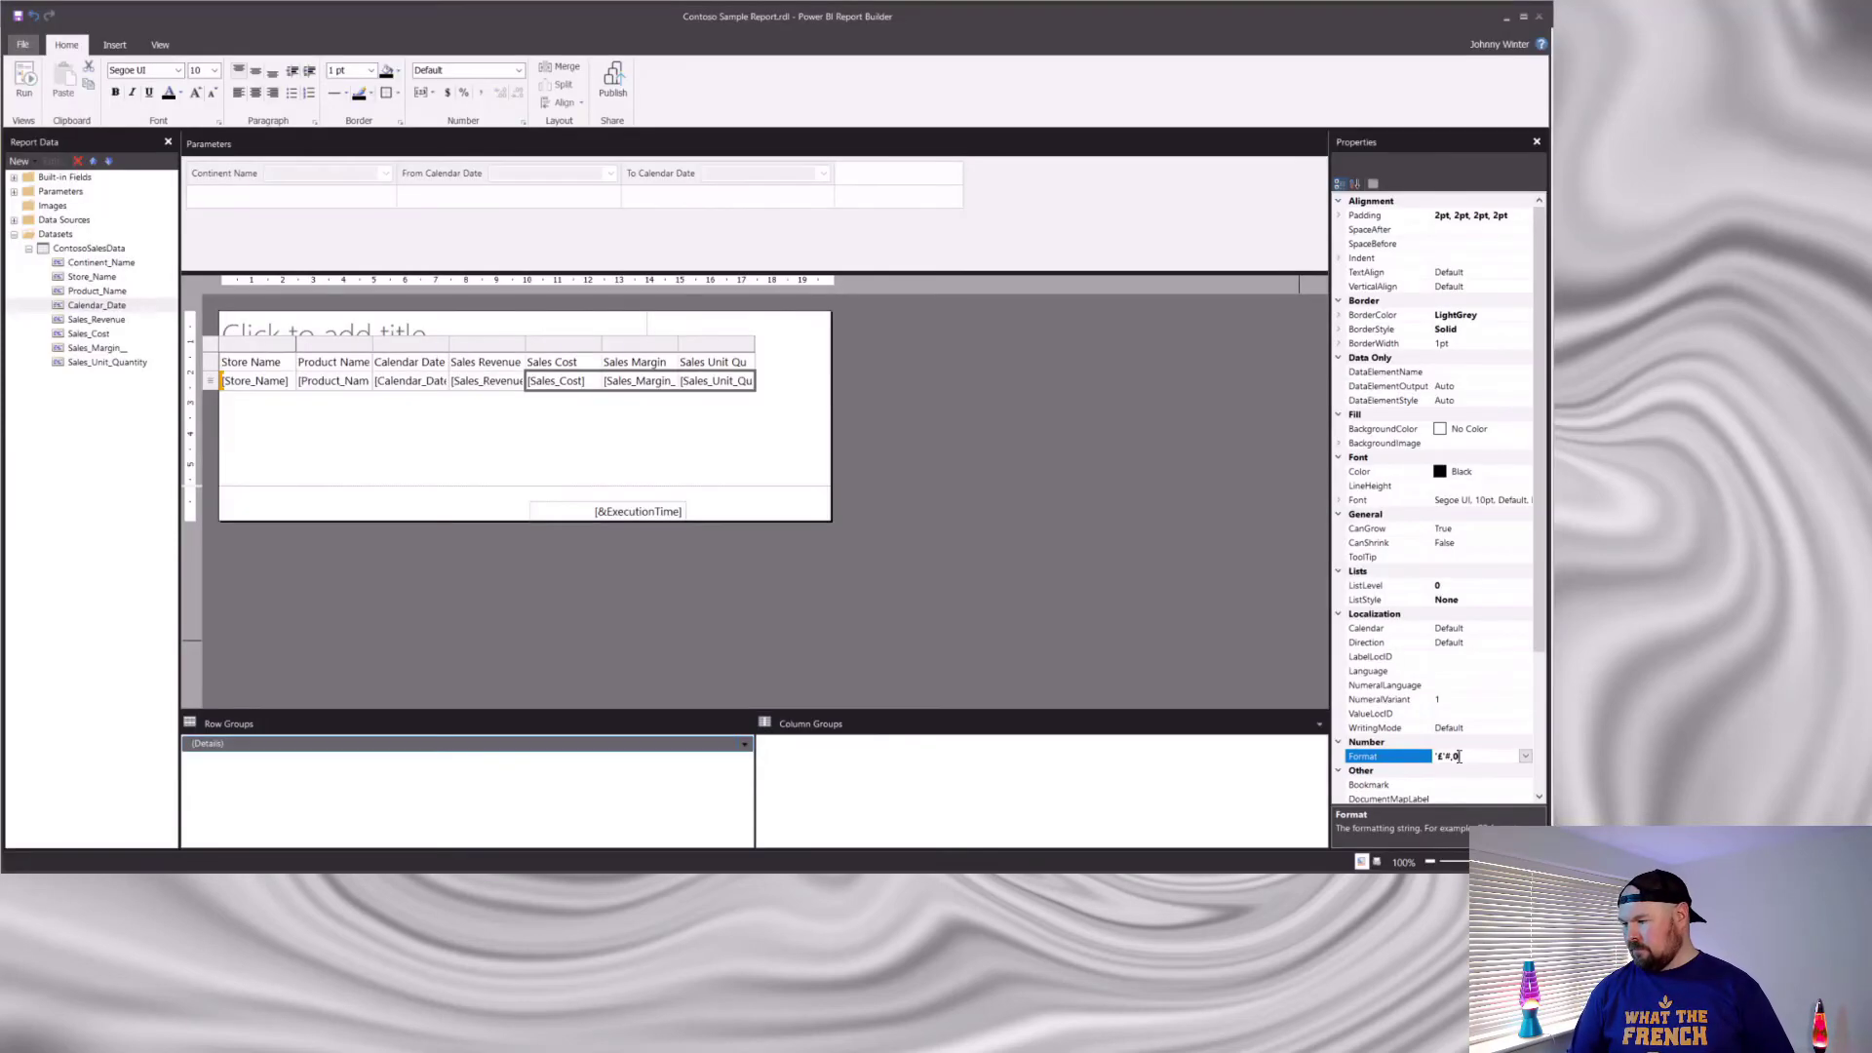
pyautogui.click(1041, 472)
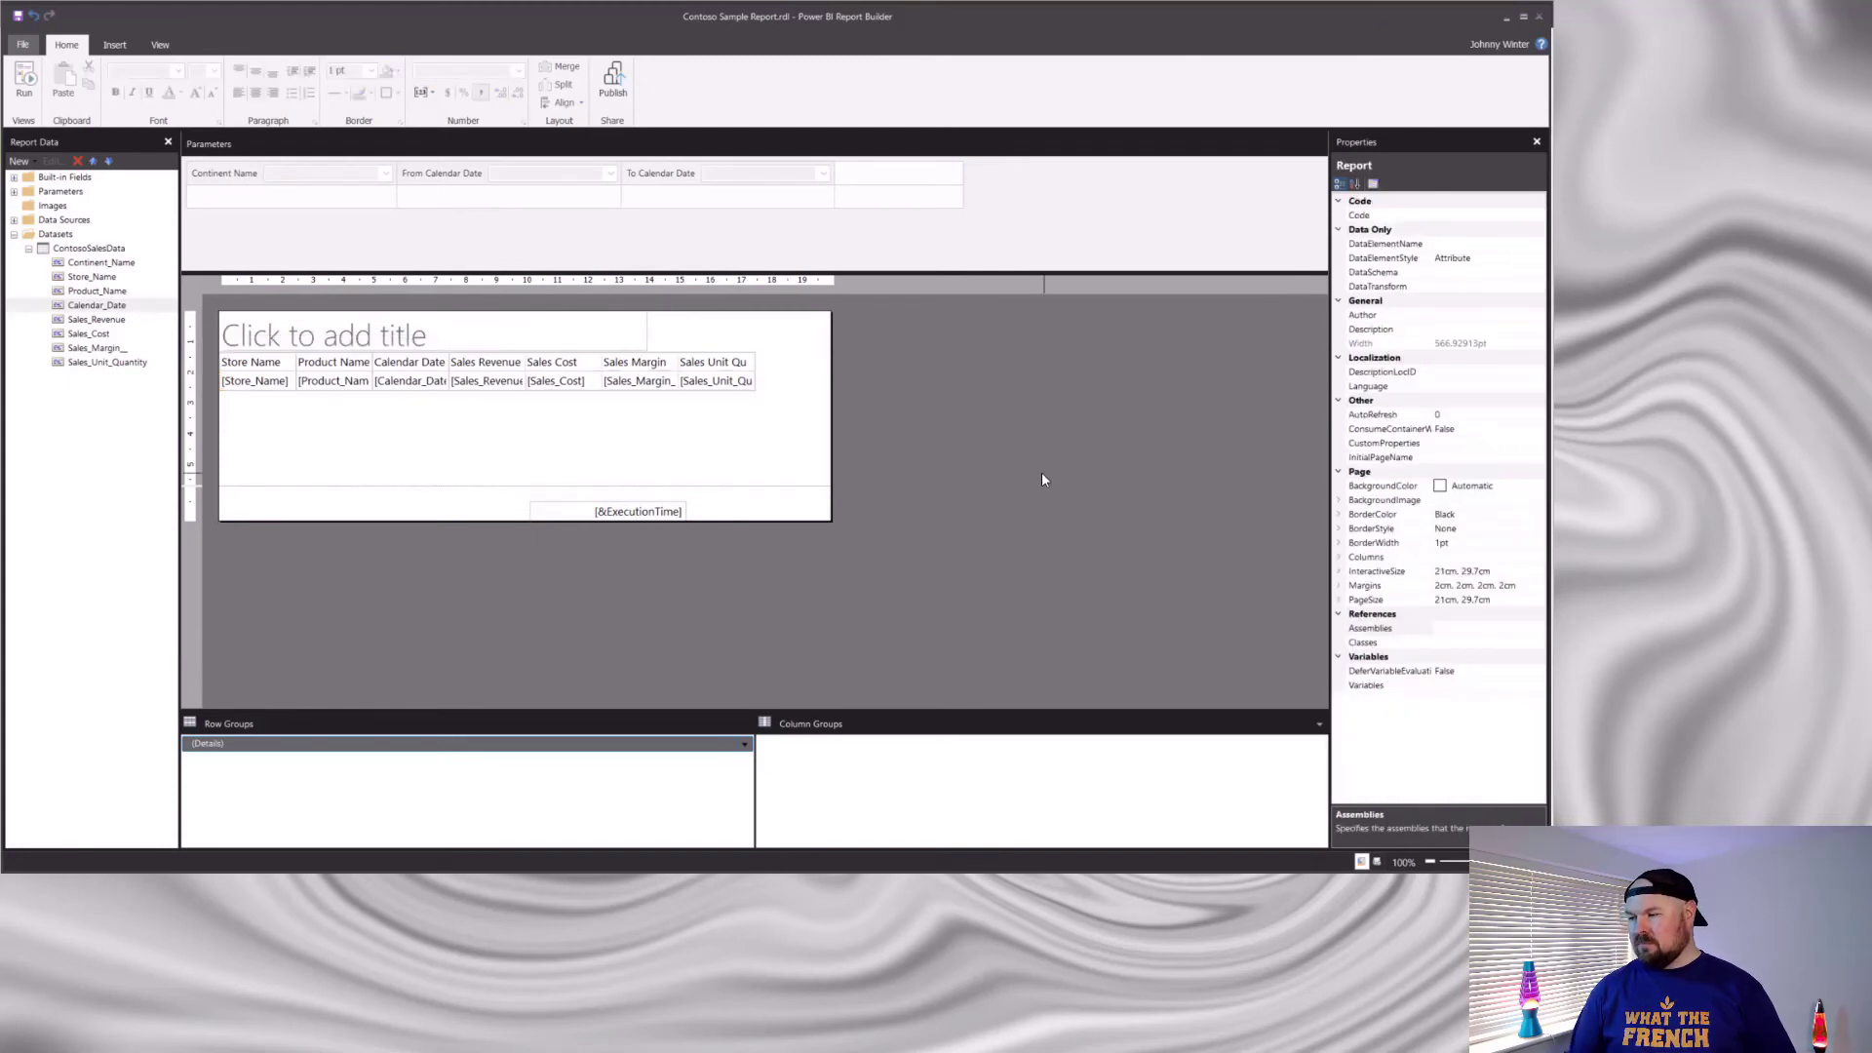
pyautogui.click(25, 78)
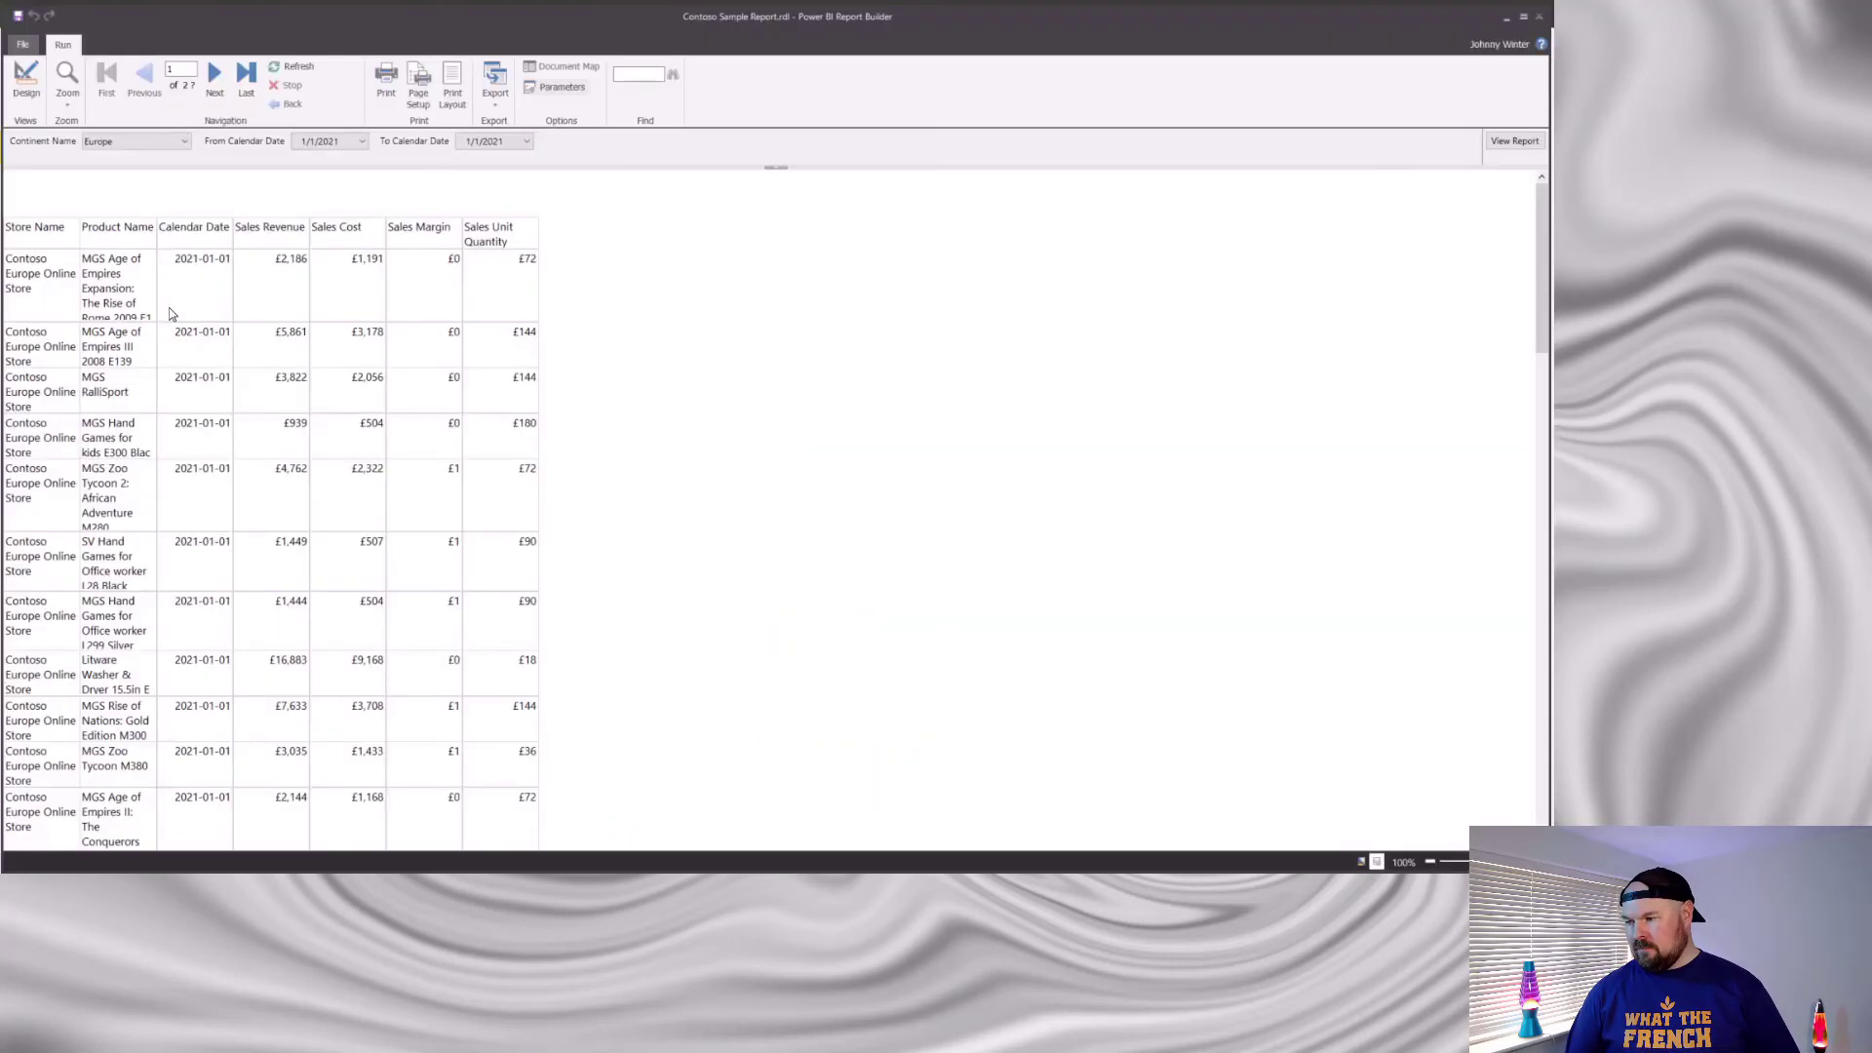
pyautogui.click(25, 78)
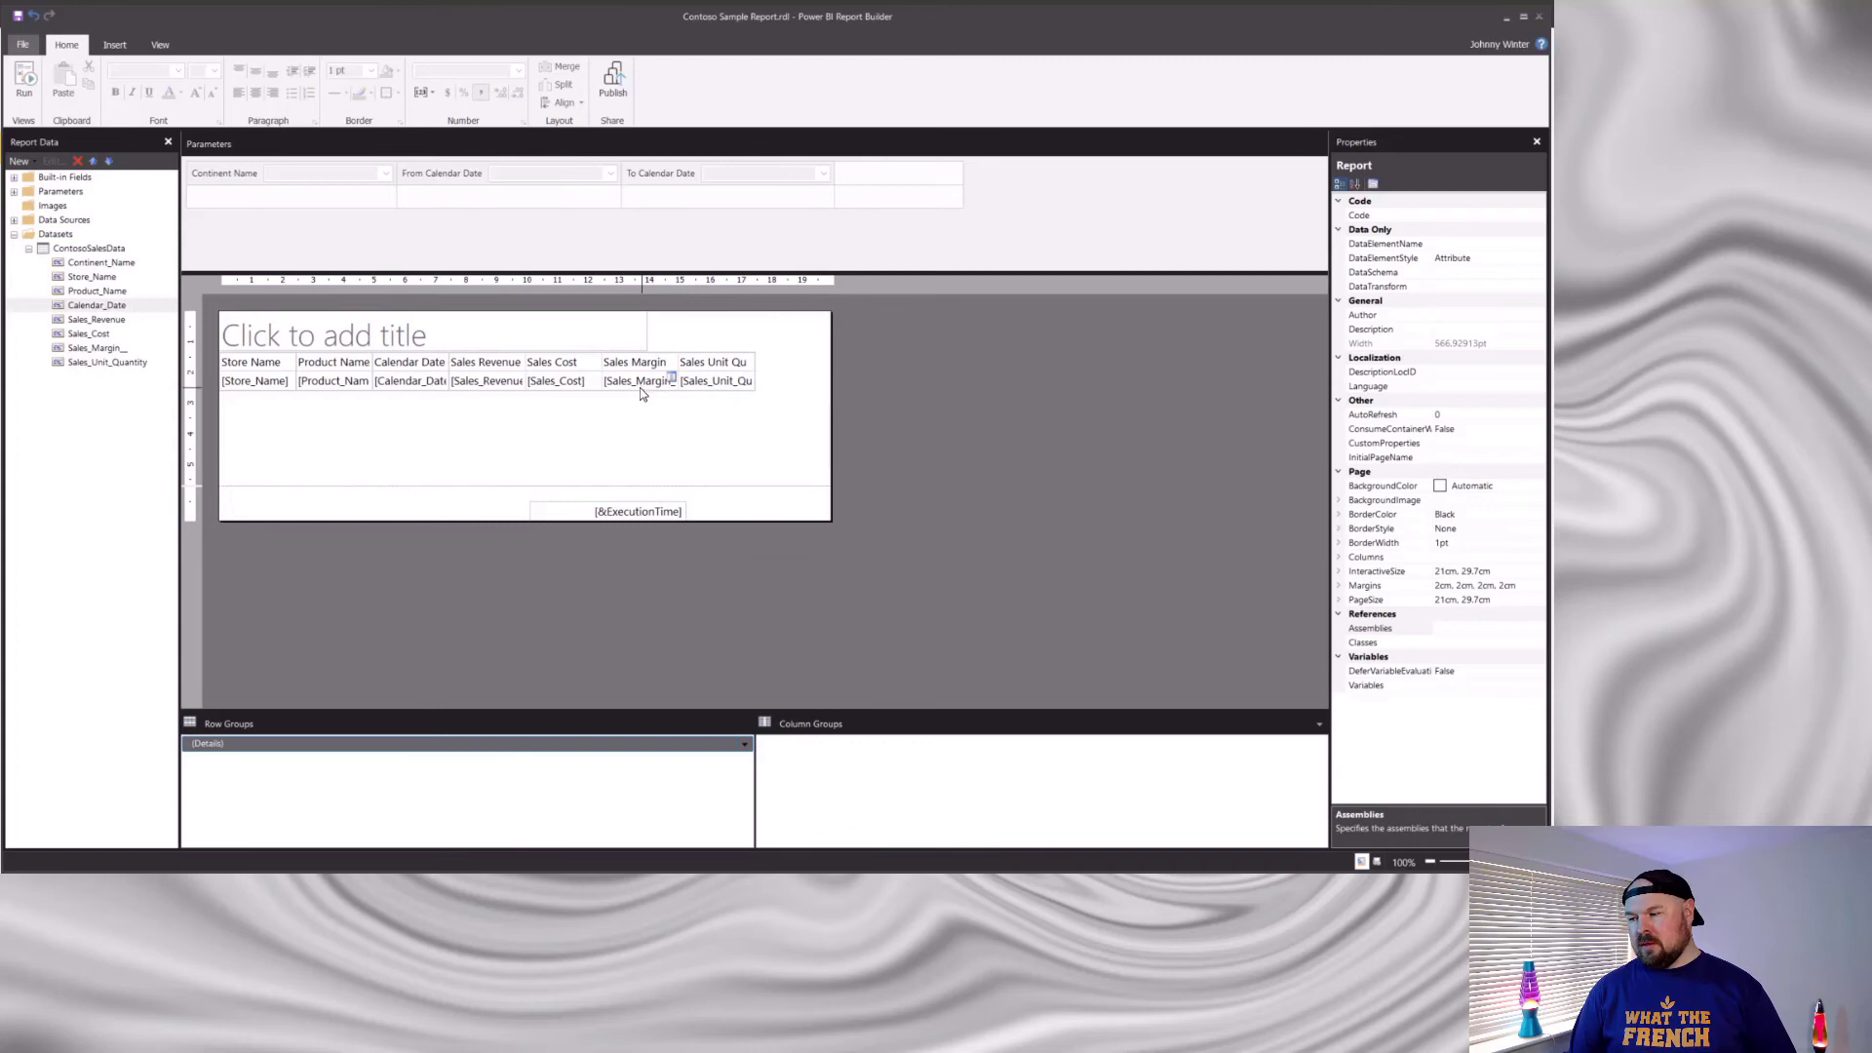
# Format Sales Margin as a Percentage with 1 decimal place.
pyautogui.click(641, 382)
pyautogui.rightClick(640, 383)
pyautogui.click(702, 634)
pyautogui.click(525, 225)
pyautogui.click(649, 333)
pyautogui.click(845, 315)
pyautogui.click(946, 694)
# Format Sales Unit Quantity as a plain Number and preview the report.
pyautogui.click(716, 380)
pyautogui.rightClick(716, 380)
pyautogui.click(775, 630)
pyautogui.click(571, 230)
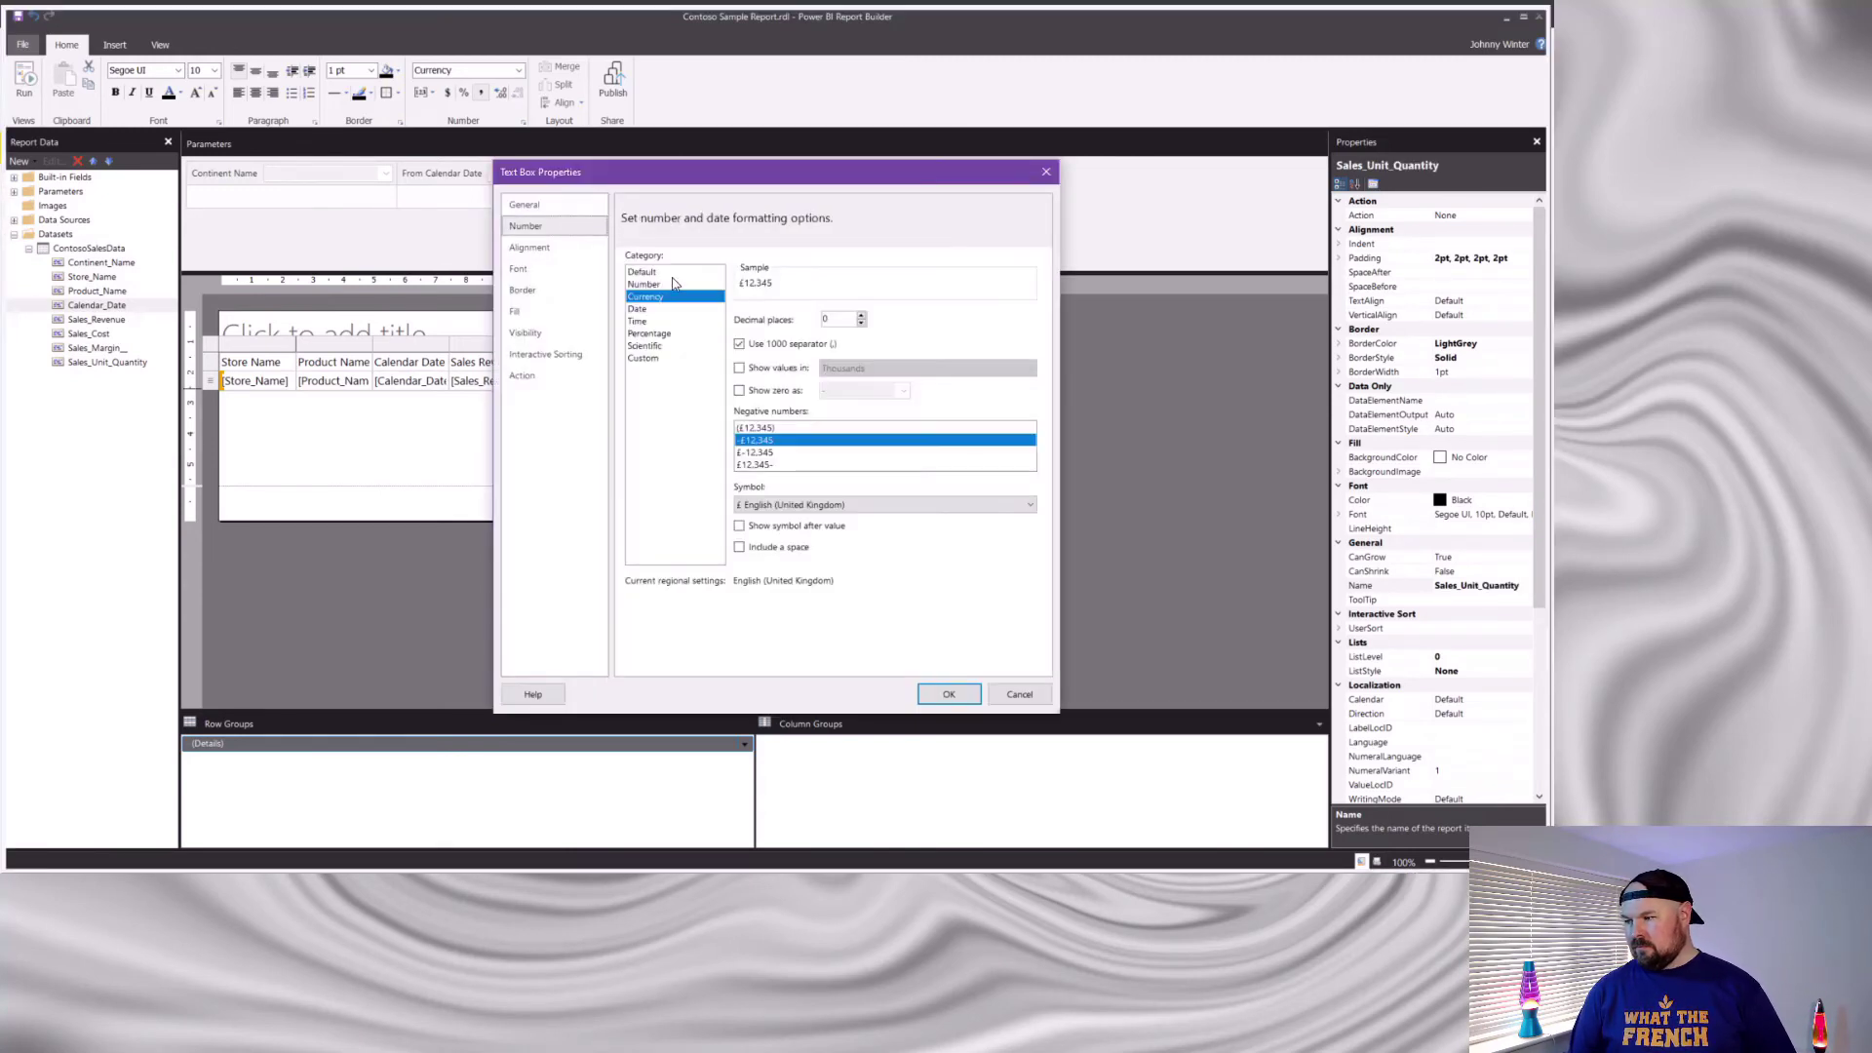
pyautogui.click(666, 285)
pyautogui.click(782, 466)
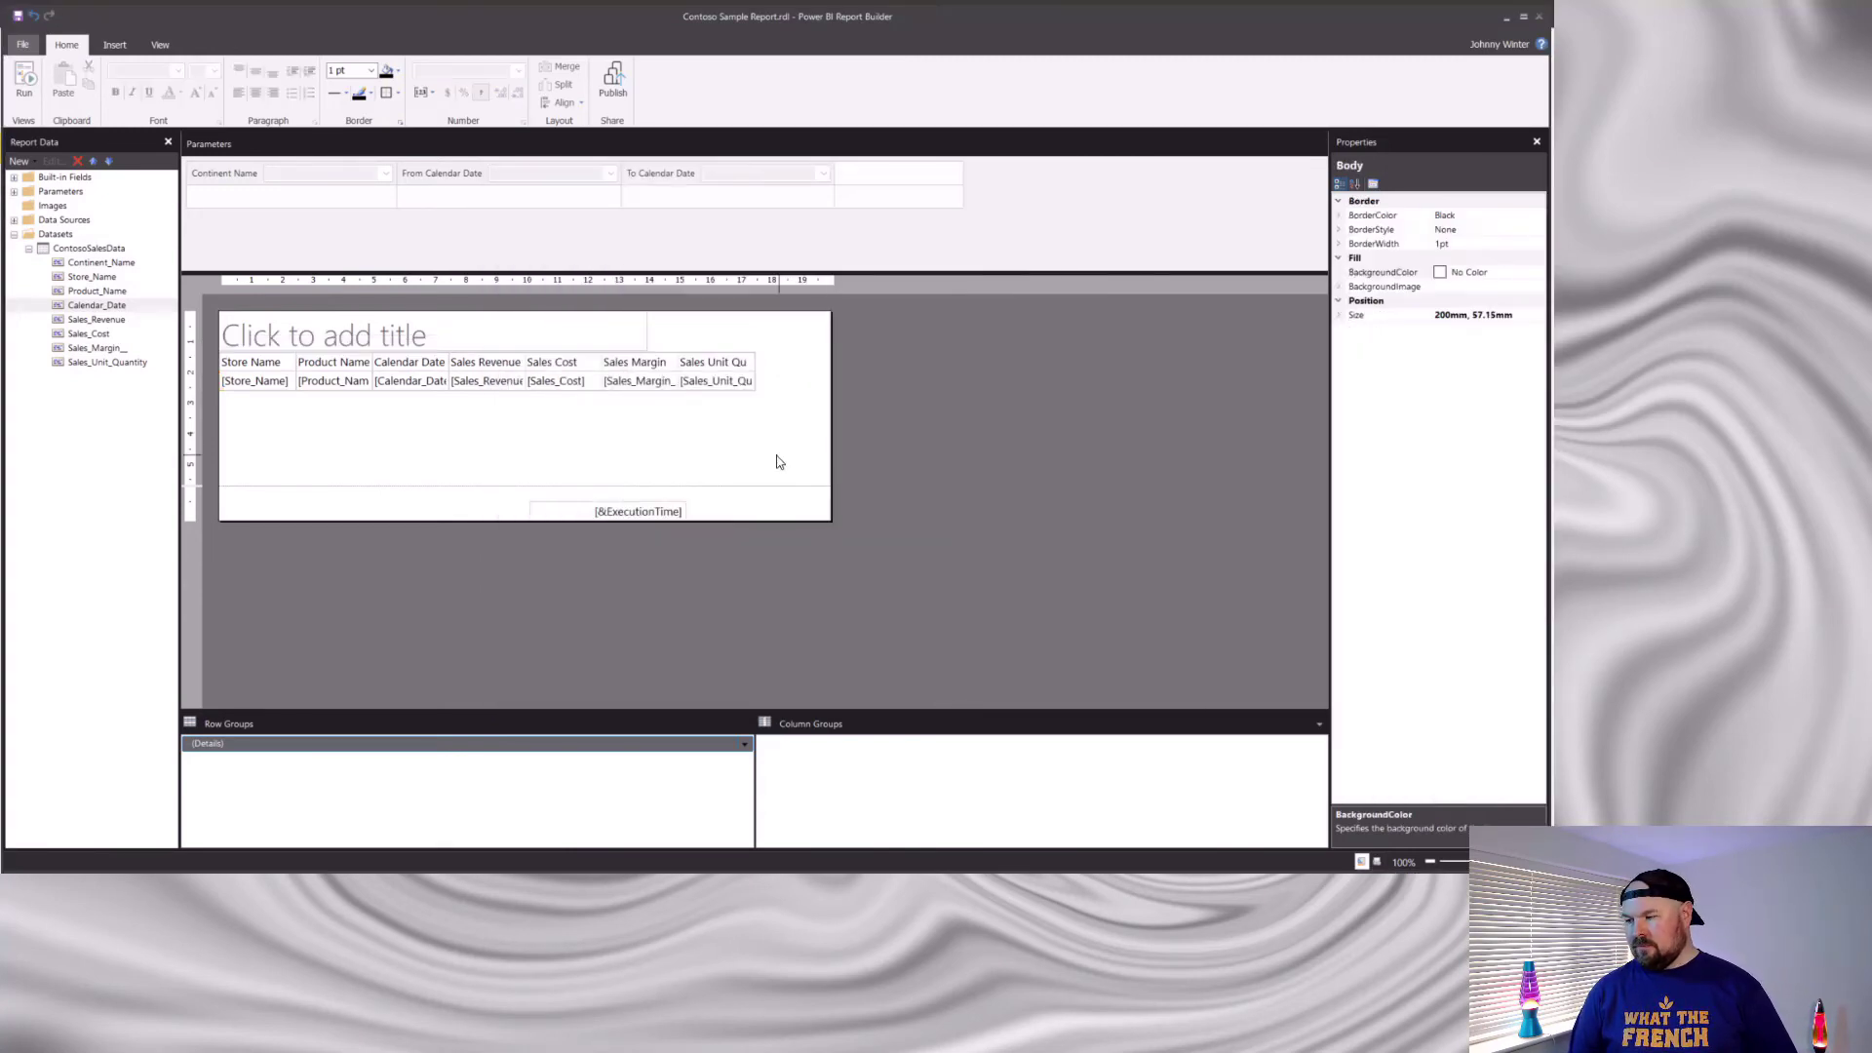
pyautogui.click(26, 83)
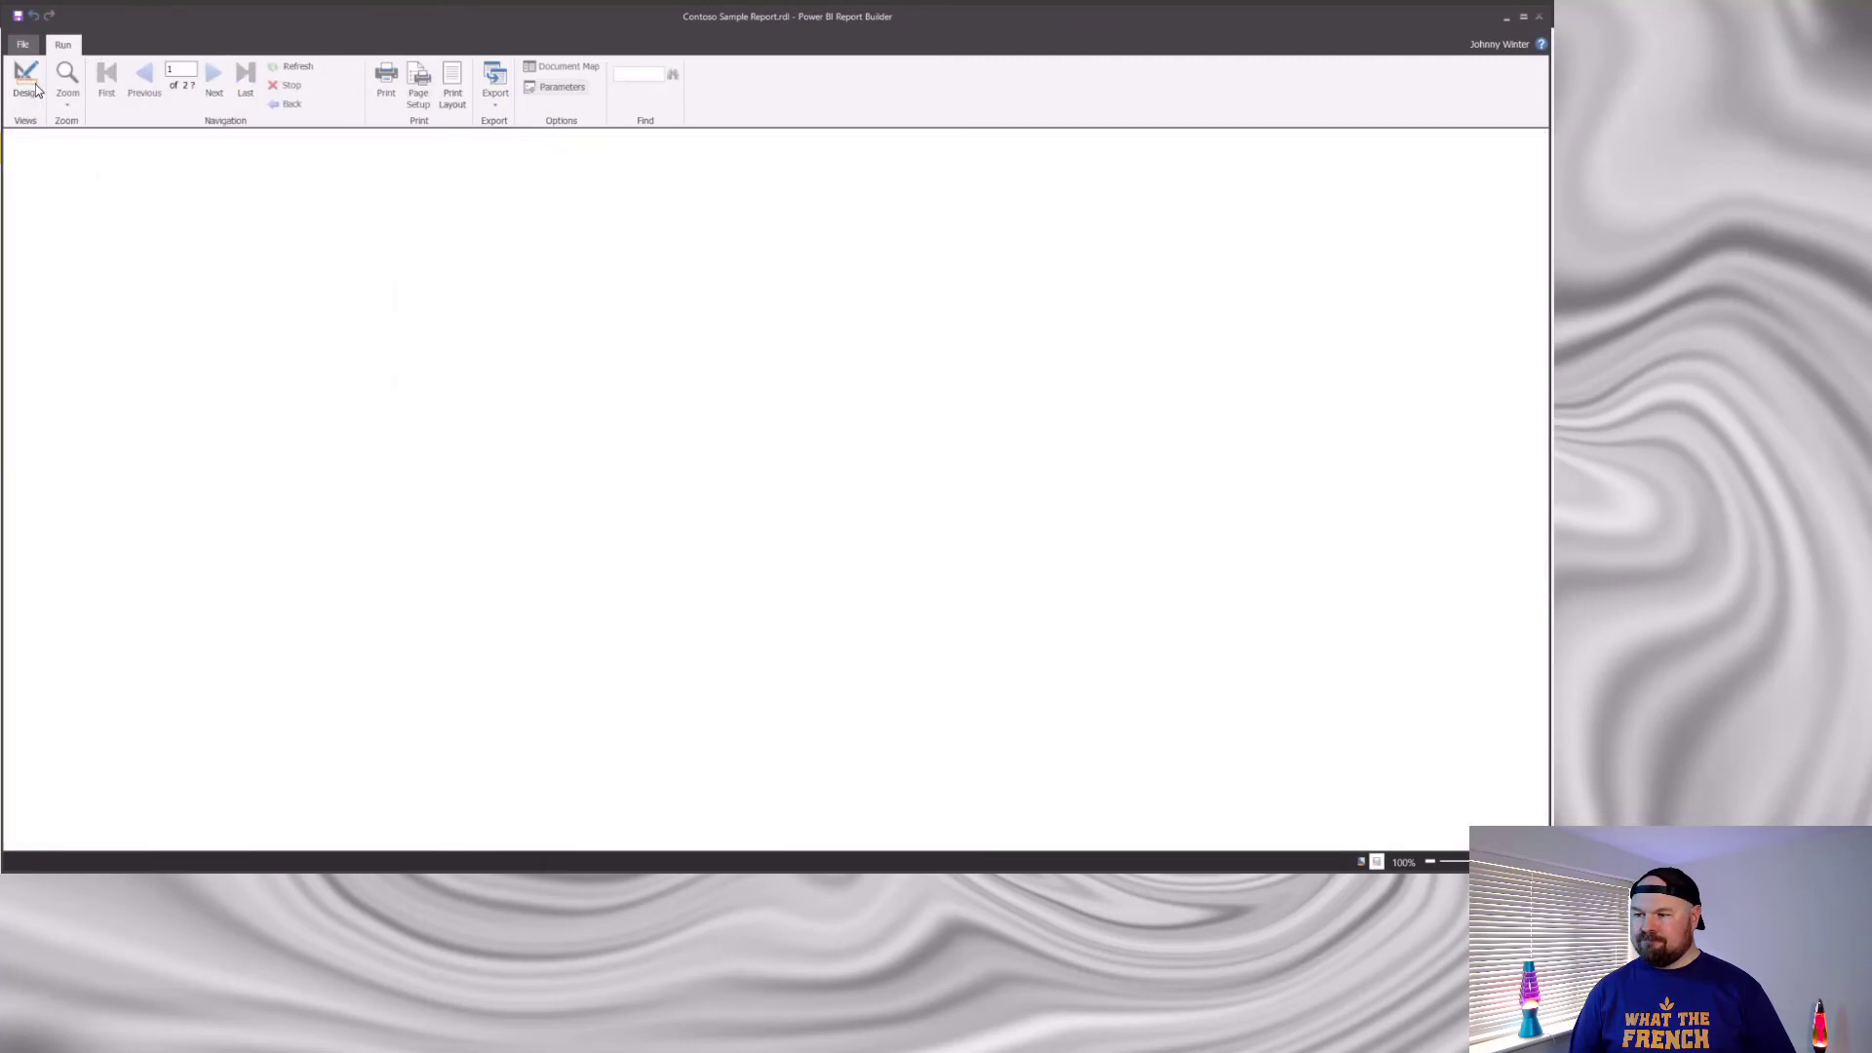